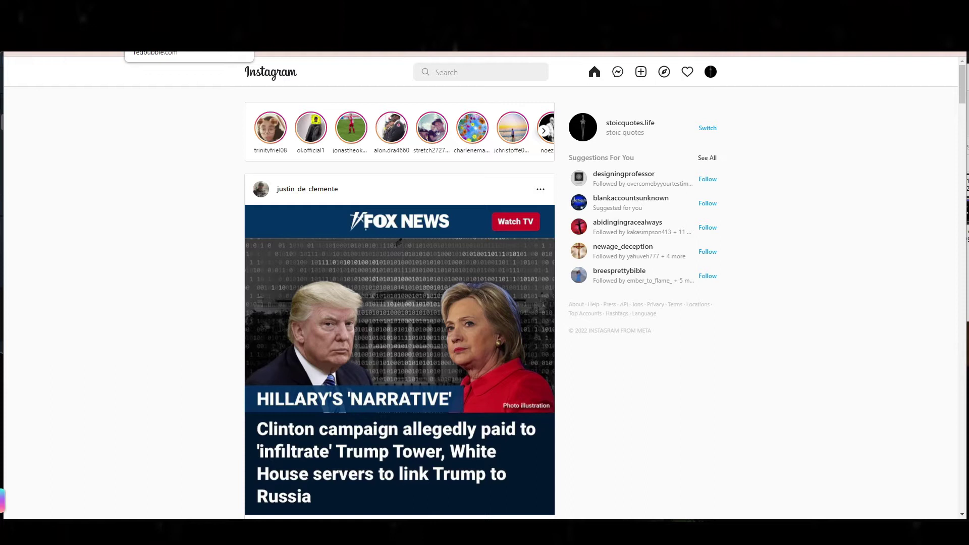
# - Open the stoicquotes.life account's own Instagram profile
pyautogui.click(709, 74)
pyautogui.click(657, 97)
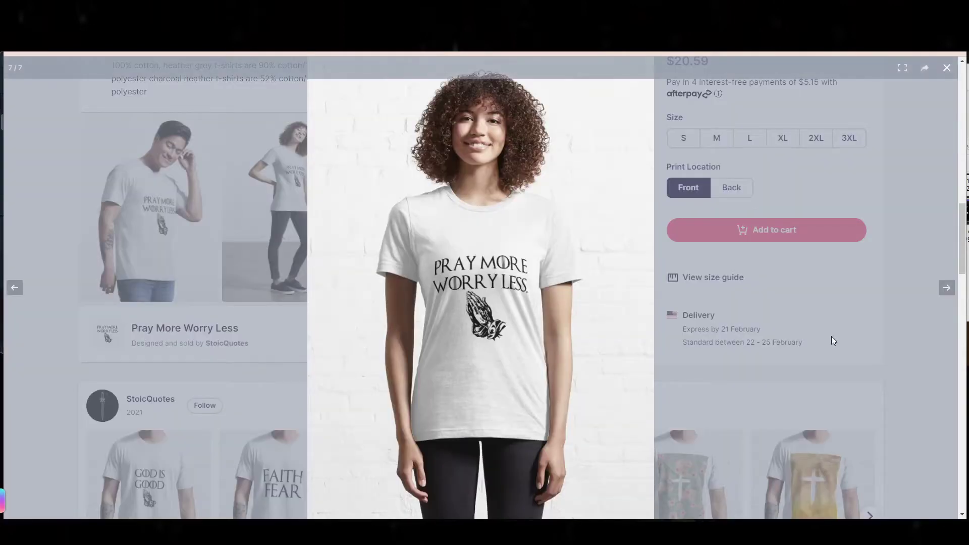
# - Close the enlarged photo of the Pray More Worry Less Essential T-Shirt and review its Redbubble product page
pyautogui.click(741, 247)
pyautogui.scroll(4, 540, 321)
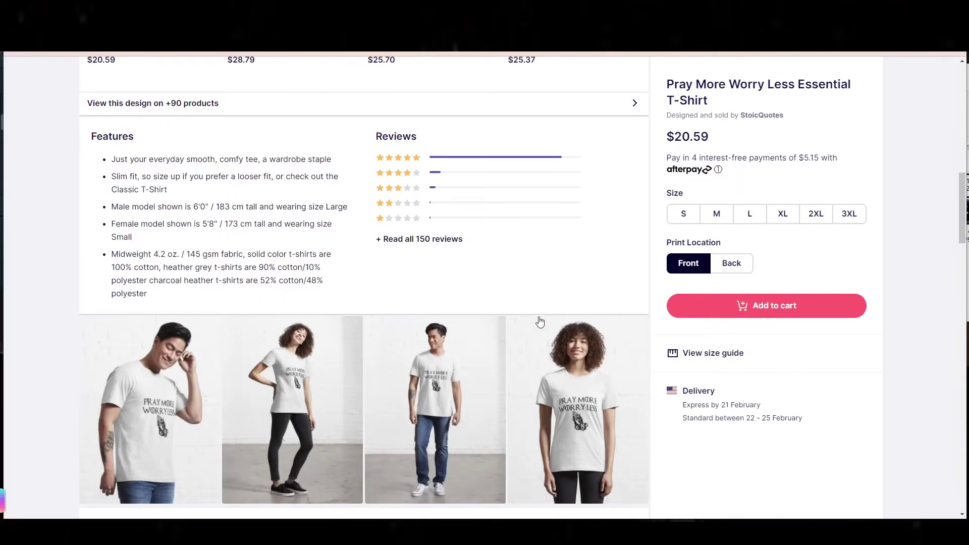
pyautogui.scroll(8, 540, 321)
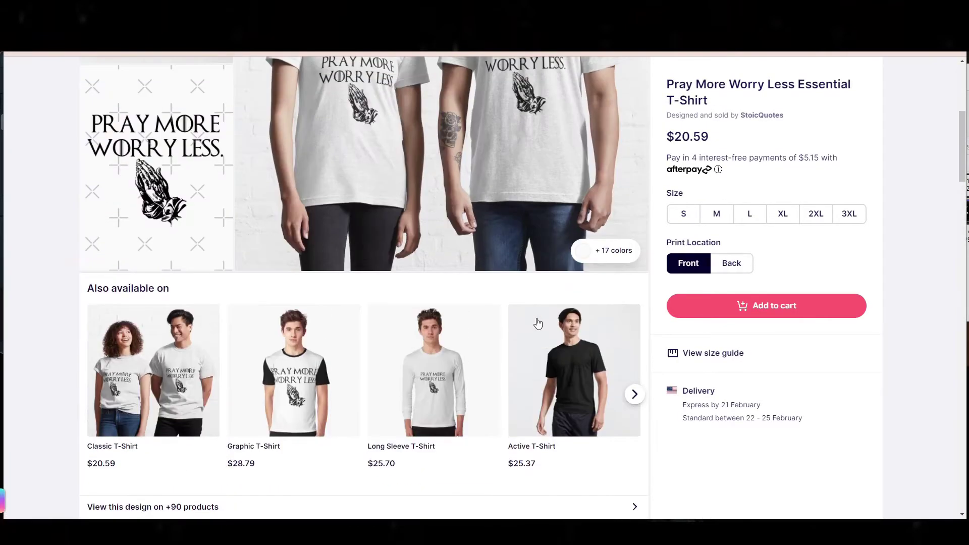
pyautogui.scroll(3, 528, 328)
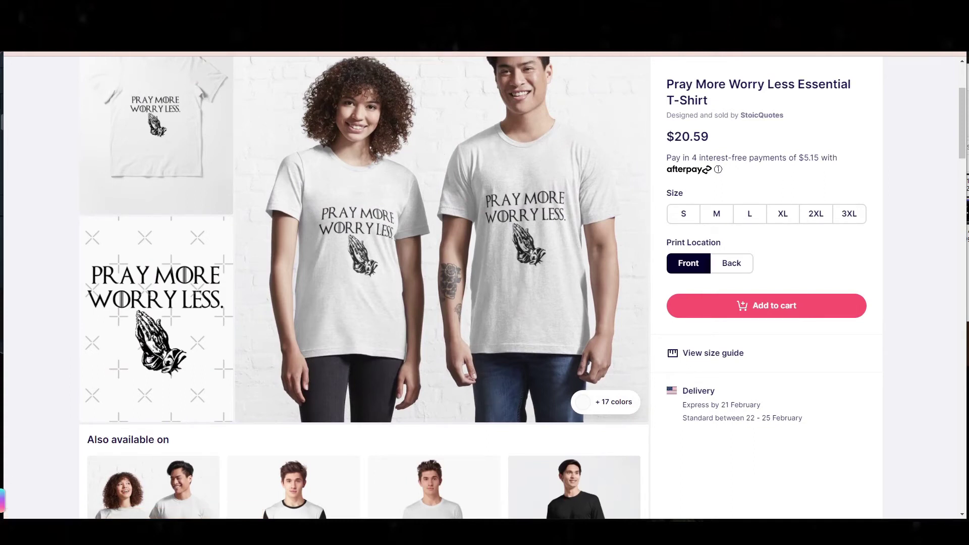
# - Switch to the stoicquotes.life Instagram profile and look through its header, merch link and post grid
pyautogui.click(430, 50)
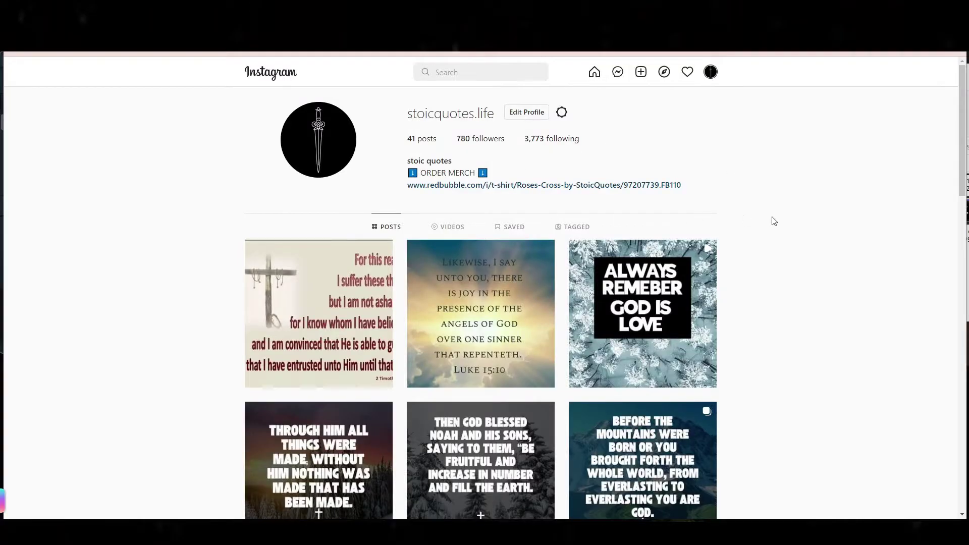
pyautogui.scroll(-3, 778, 224)
pyautogui.scroll(3, 808, 237)
pyautogui.scroll(-7, 840, 252)
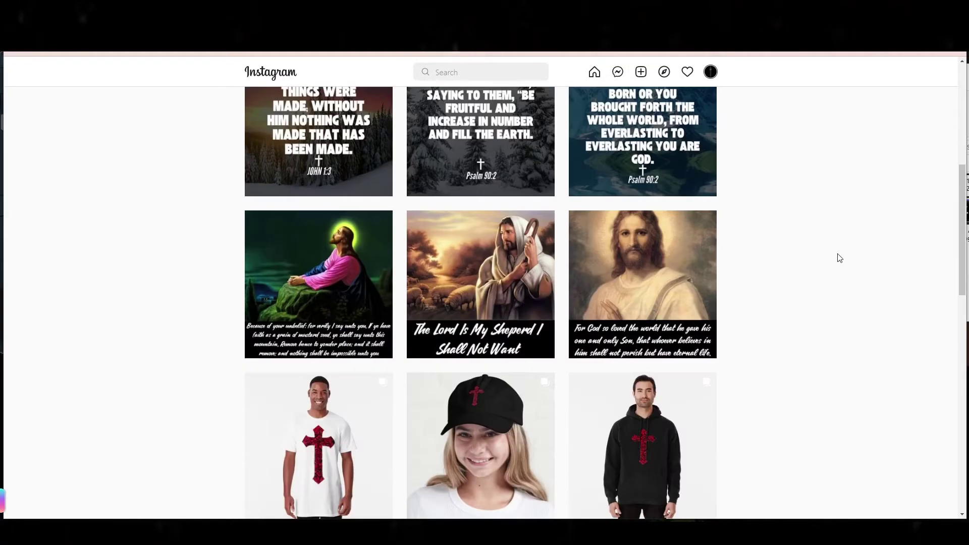
pyautogui.scroll(-8, 742, 379)
pyautogui.scroll(14, 802, 309)
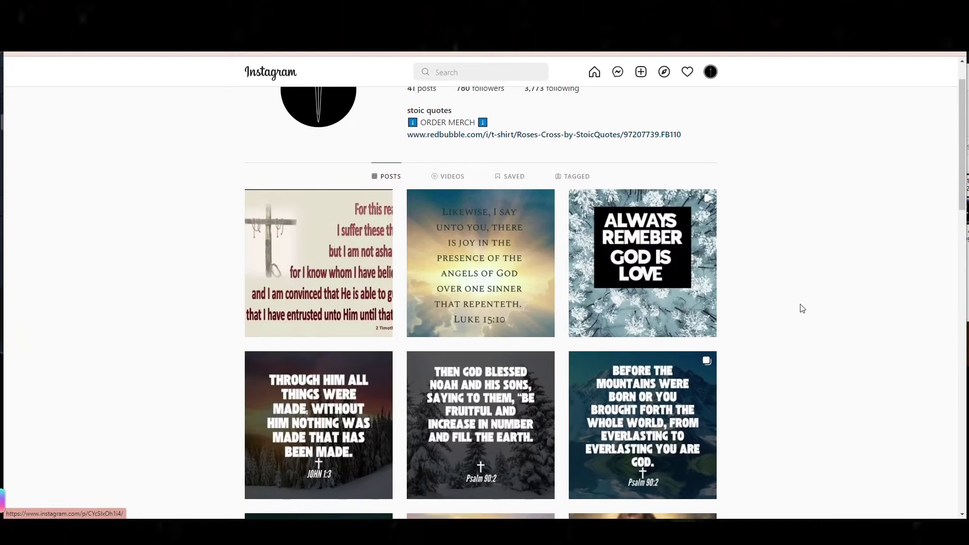
pyautogui.scroll(1, 802, 308)
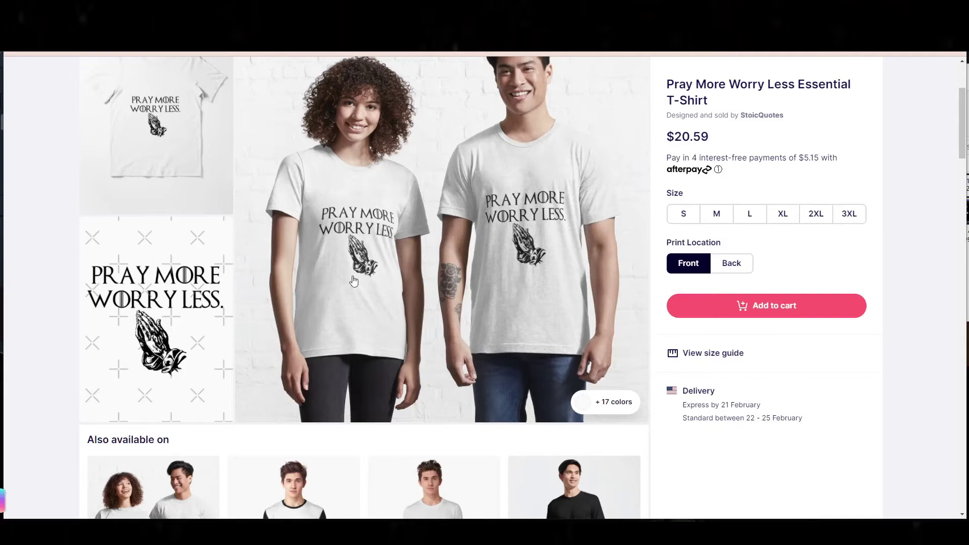
# - Switch to Redbubble and examine the Pray More Worry Less Essential T-Shirt listing's images, options and related products
pyautogui.scroll(3, 639, 346)
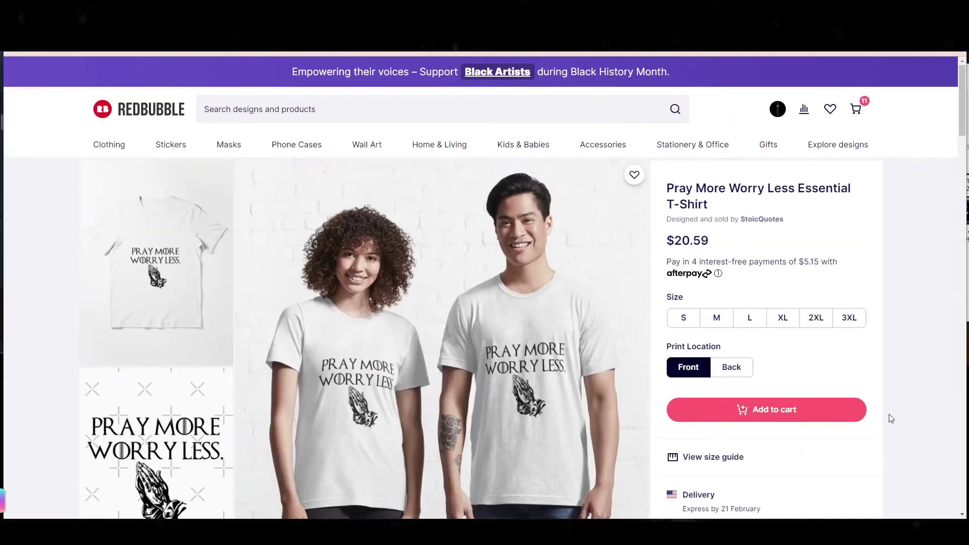
pyautogui.scroll(-2, 788, 360)
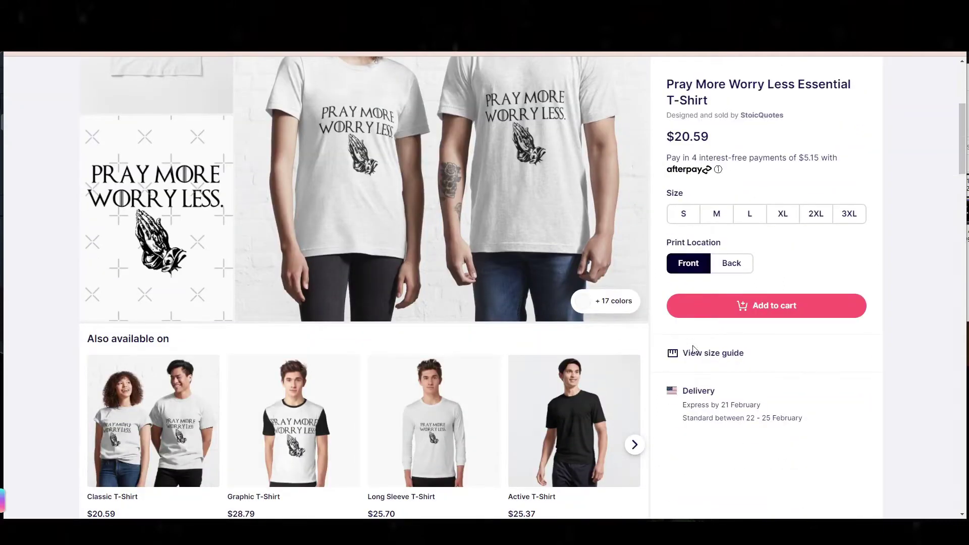
pyautogui.scroll(-1, 657, 344)
pyautogui.scroll(4, 581, 338)
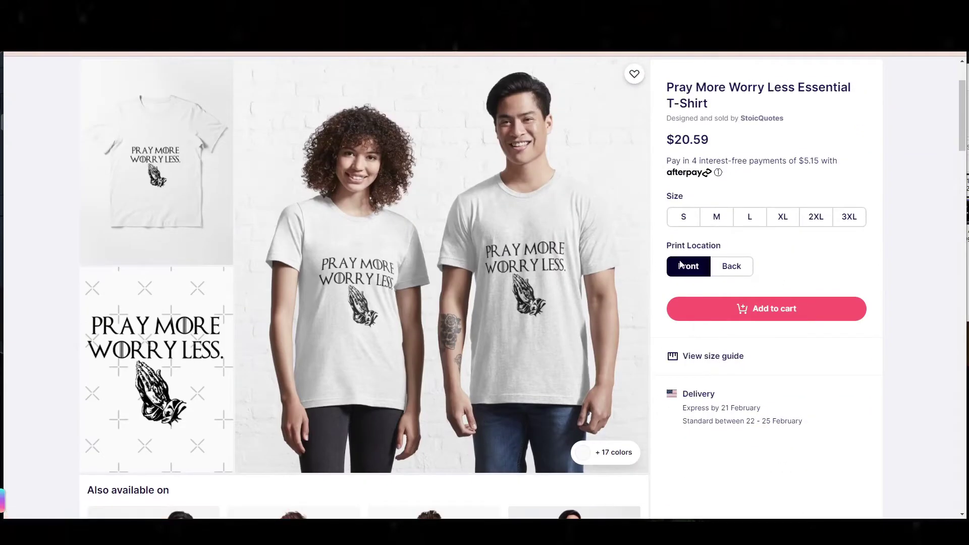
pyautogui.scroll(-4, 479, 277)
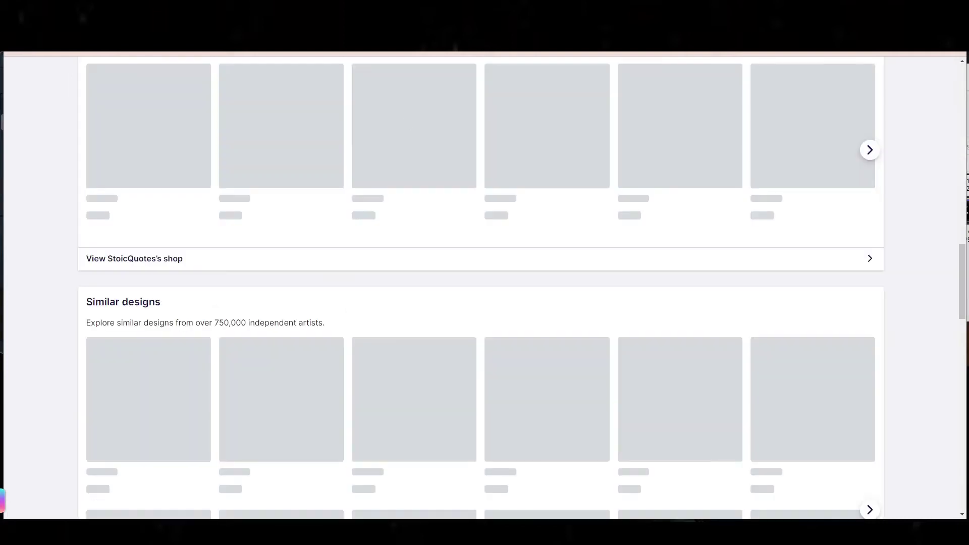
# - Examine the Pray More Worry Less iPhone Case listing on Redbubble, including its photos and other available products
pyautogui.scroll(7, 467, 272)
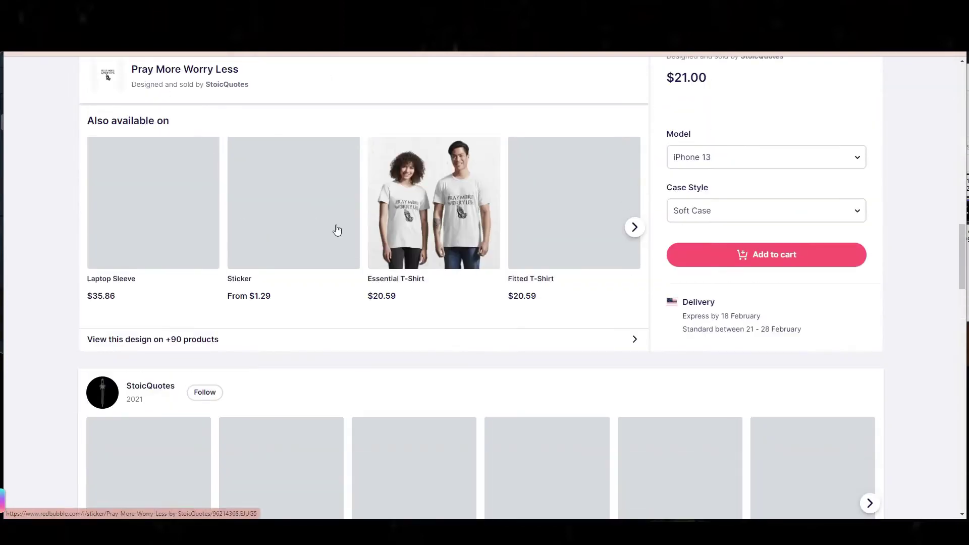
pyautogui.scroll(9, 368, 305)
pyautogui.scroll(-3, 364, 322)
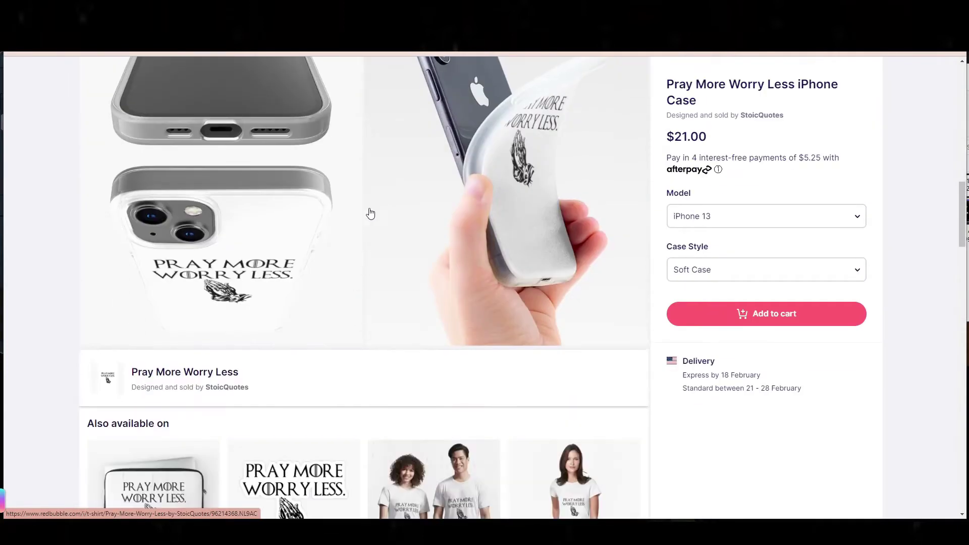
pyautogui.scroll(5, 412, 256)
pyautogui.scroll(10, 411, 256)
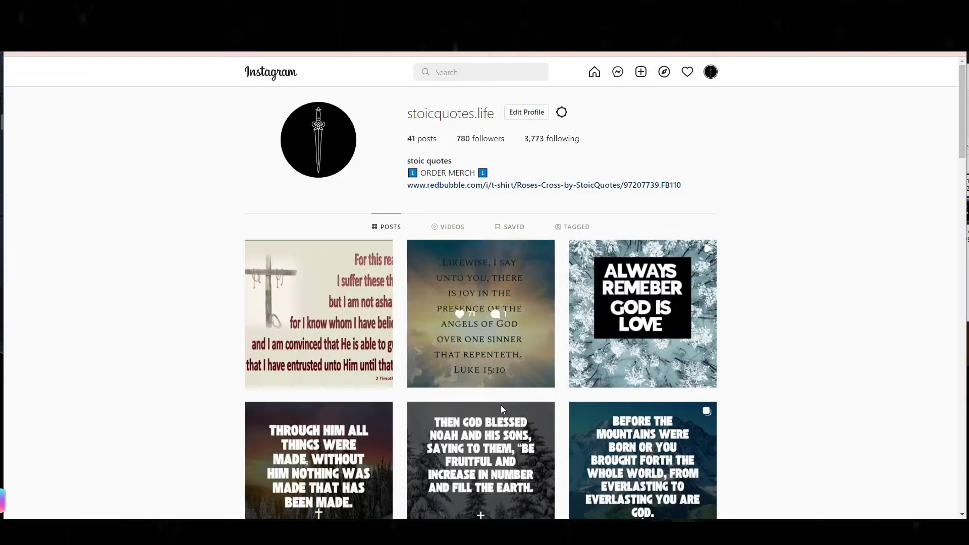
# - Switch to the stoicquotes.life Instagram profile and compare the engagement on its Bible quote and merch posts
pyautogui.scroll(-6, 346, 405)
pyautogui.scroll(3, 347, 405)
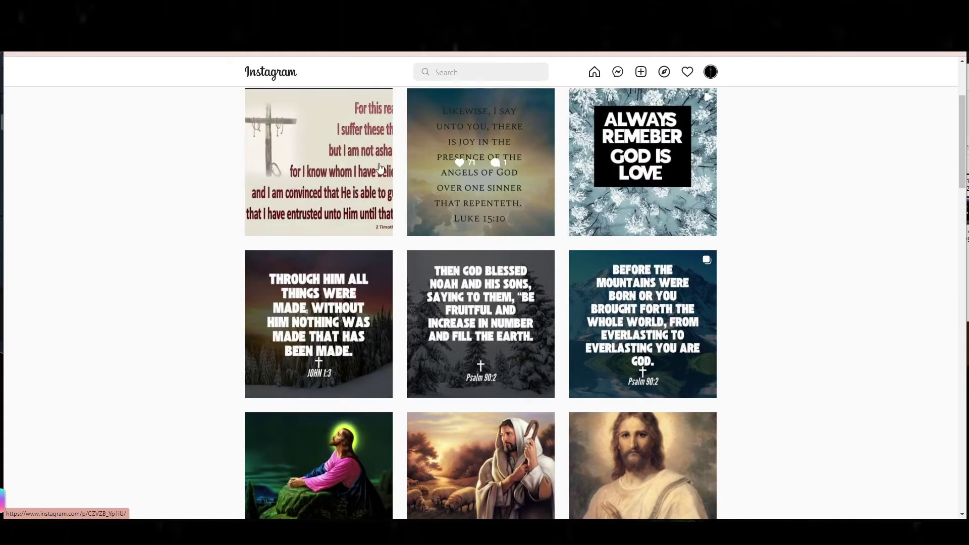
pyautogui.scroll(3, 449, 227)
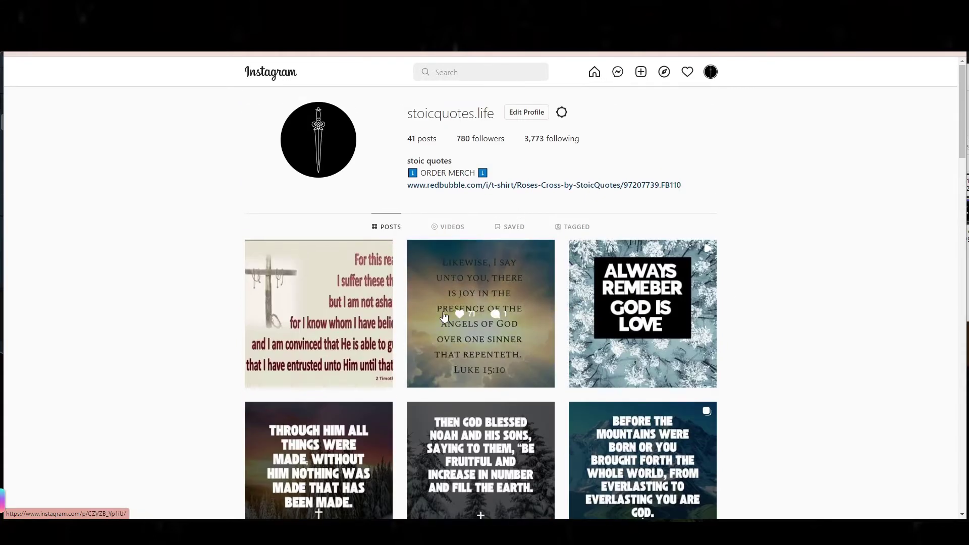
pyautogui.scroll(-10, 444, 317)
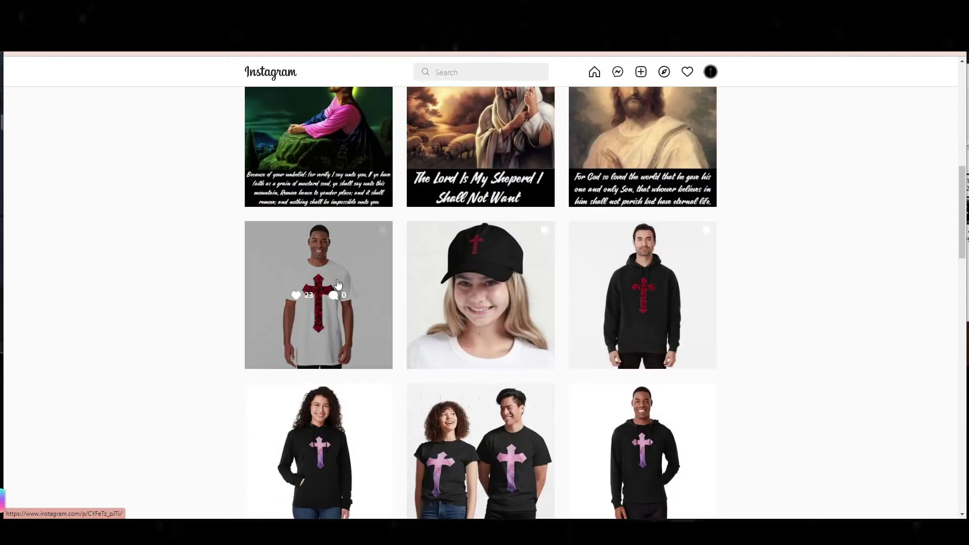
pyautogui.scroll(4, 337, 284)
pyautogui.scroll(2, 610, 471)
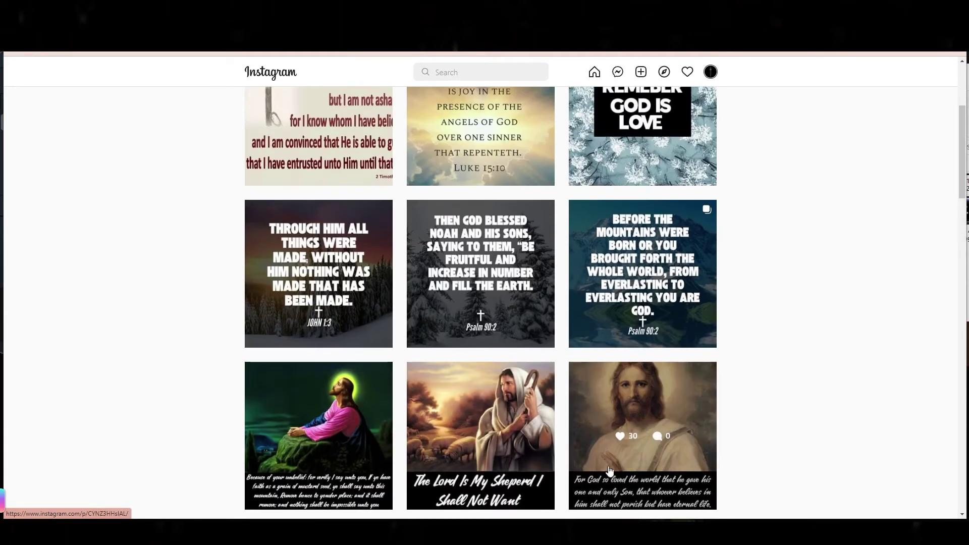
pyautogui.scroll(1, 571, 312)
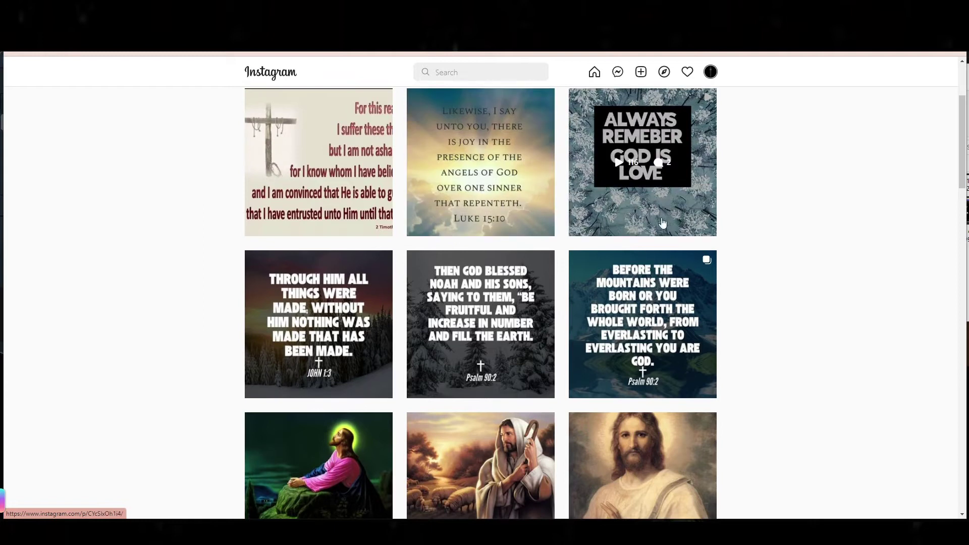
pyautogui.scroll(1, 641, 382)
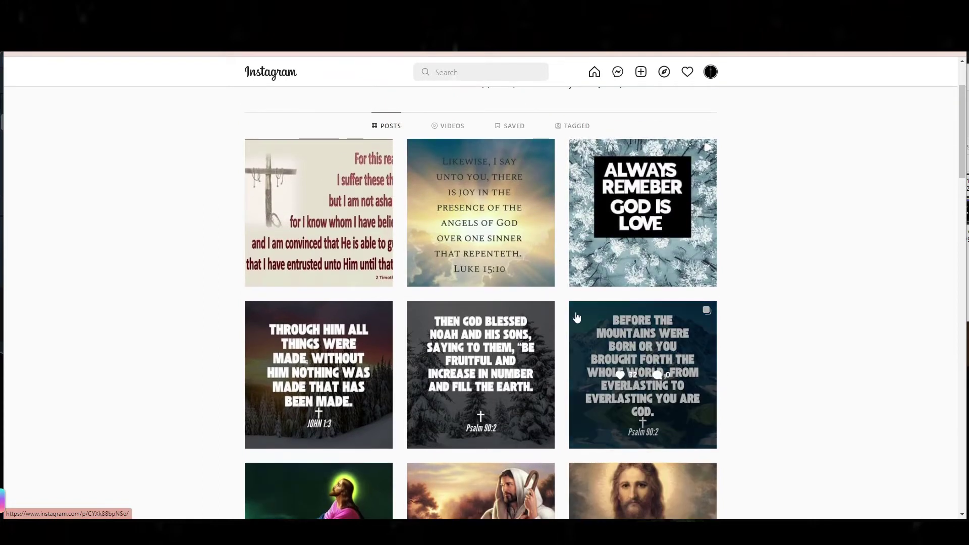
# - View the Luke 15:10 quote post with its comments and likes, and close it
pyautogui.scroll(-2, 606, 309)
pyautogui.click(550, 222)
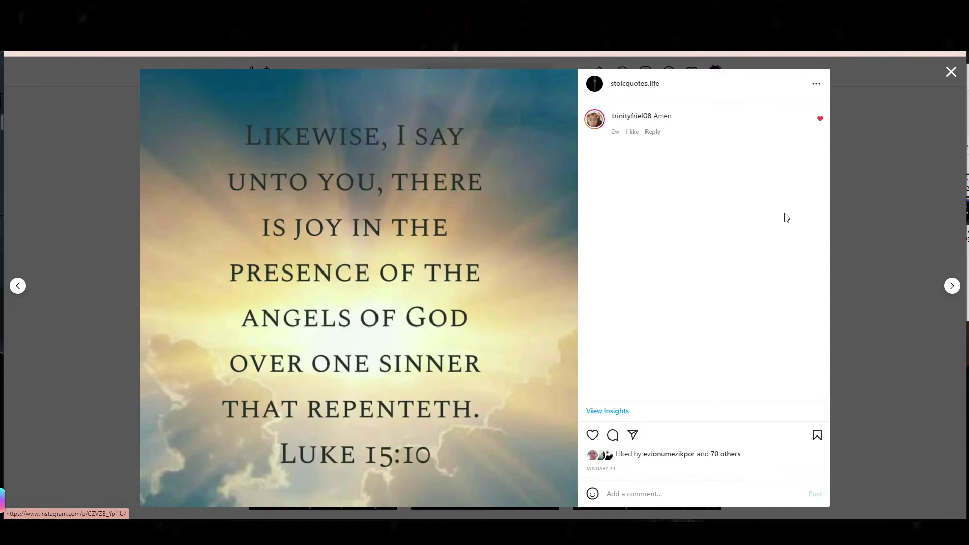
pyautogui.click(874, 210)
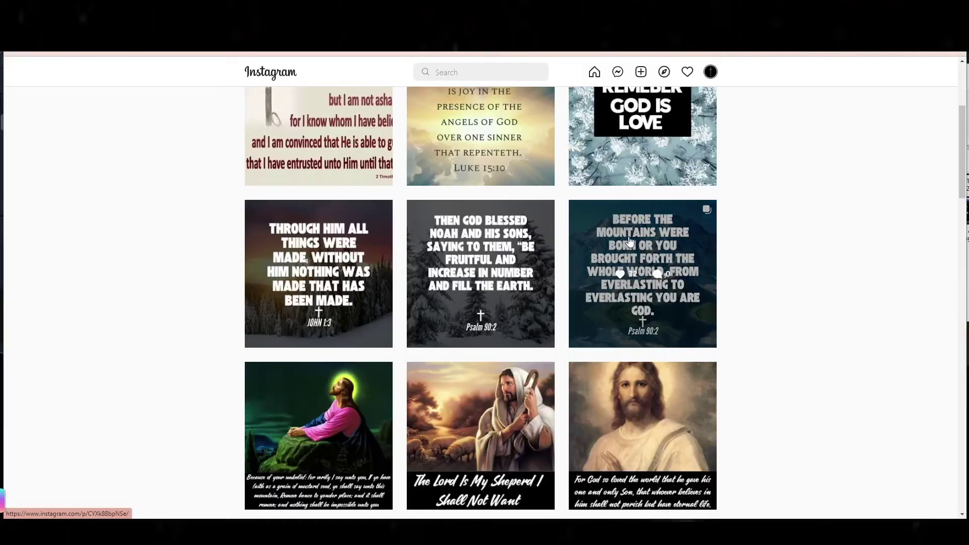
# - View the Psalm 90:2 post, including its second image advertising Christian merch and its hashtag caption, and close it
pyautogui.click(649, 281)
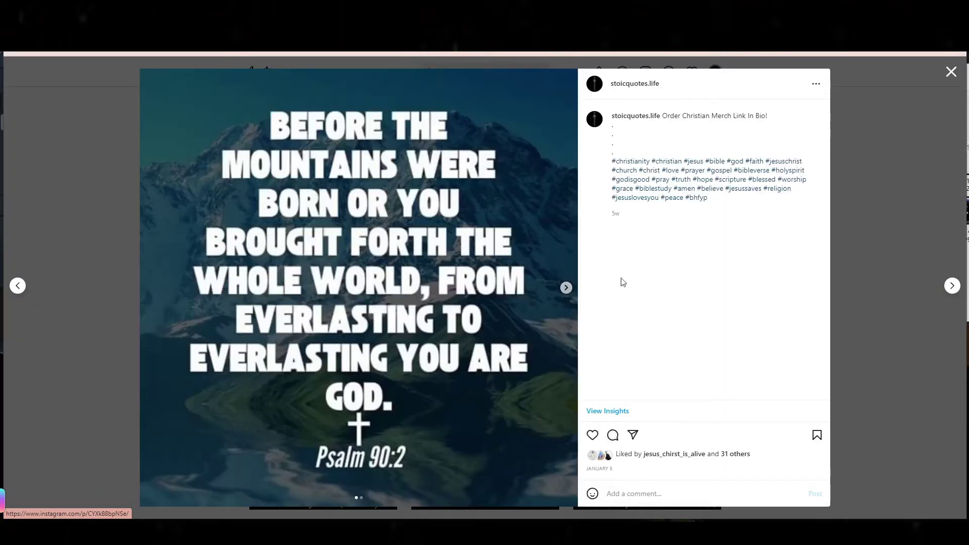
pyautogui.click(566, 288)
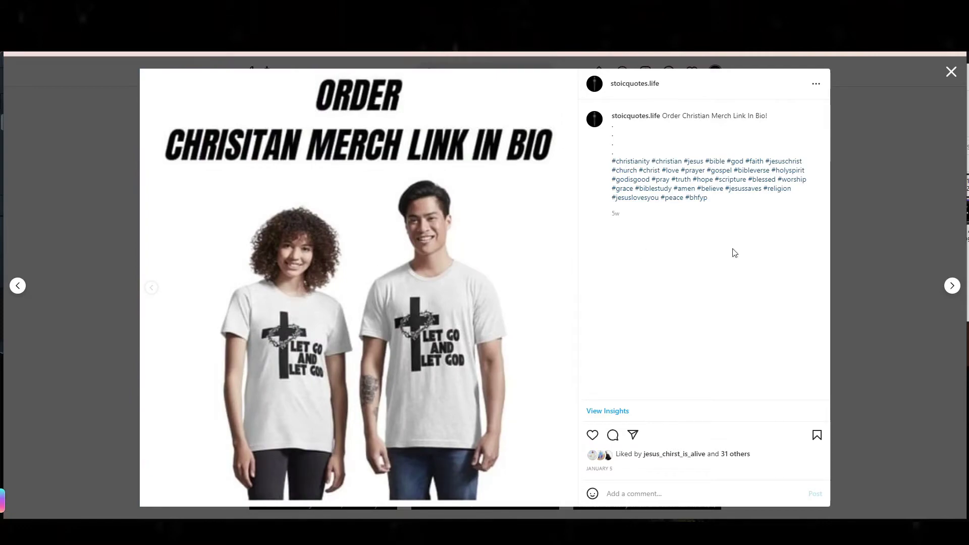
pyautogui.click(856, 227)
pyautogui.click(646, 277)
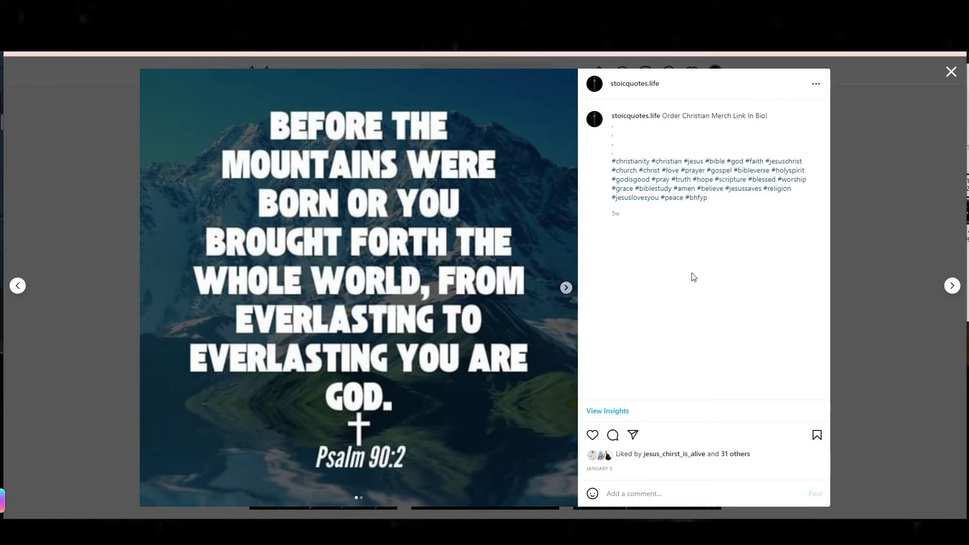
pyautogui.click(860, 260)
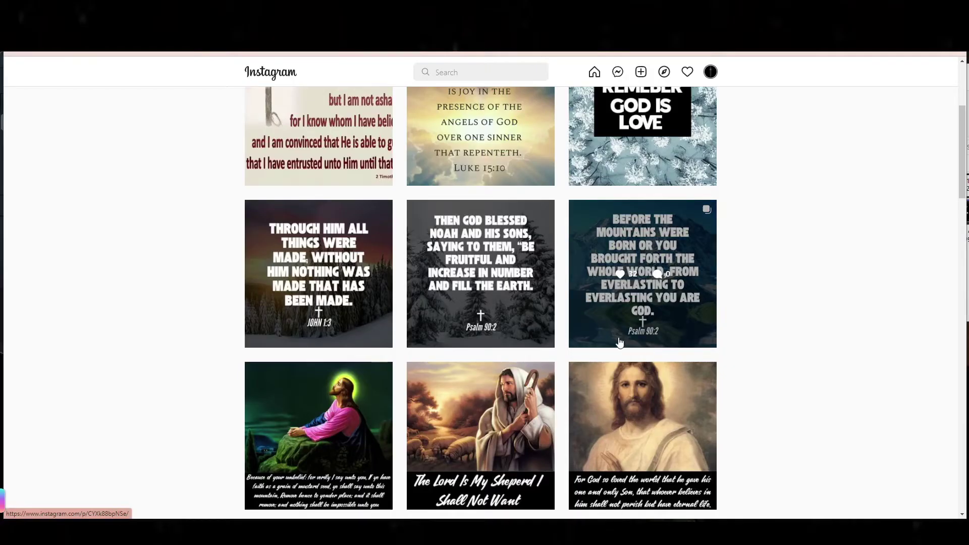
# - Compare the Bible quote posts with the clothing, cap and phone case merch posts further down the profile grid
pyautogui.scroll(-4, 611, 293)
pyautogui.scroll(-3, 603, 262)
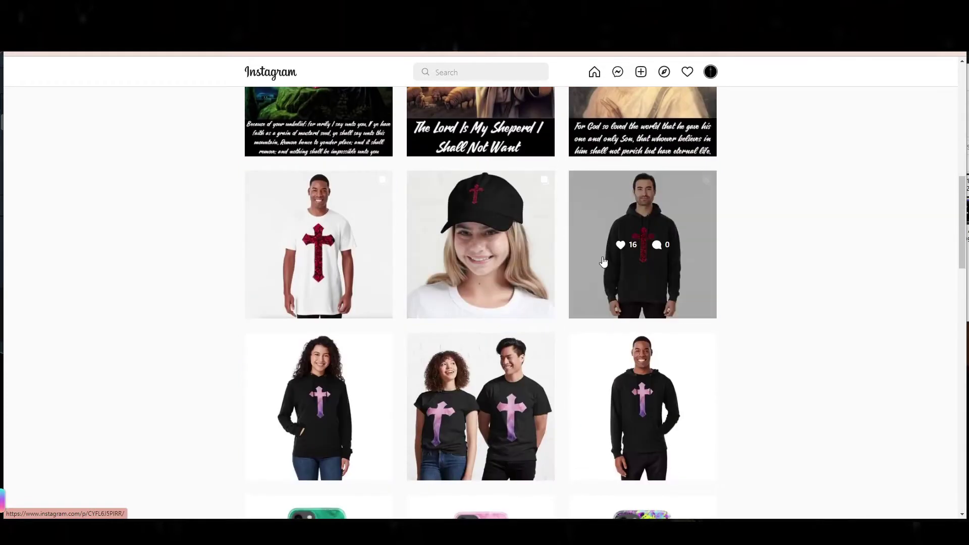
pyautogui.scroll(9, 646, 303)
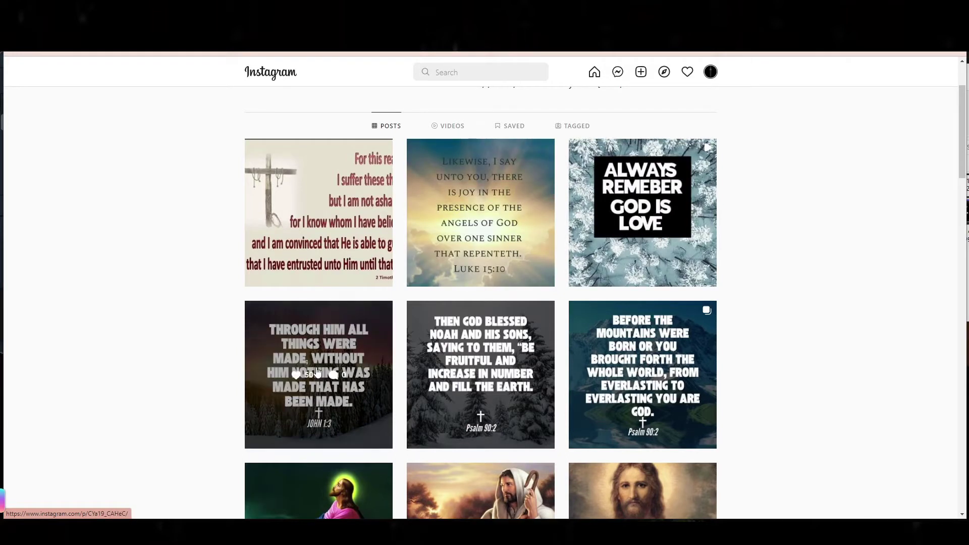
pyautogui.scroll(-12, 497, 376)
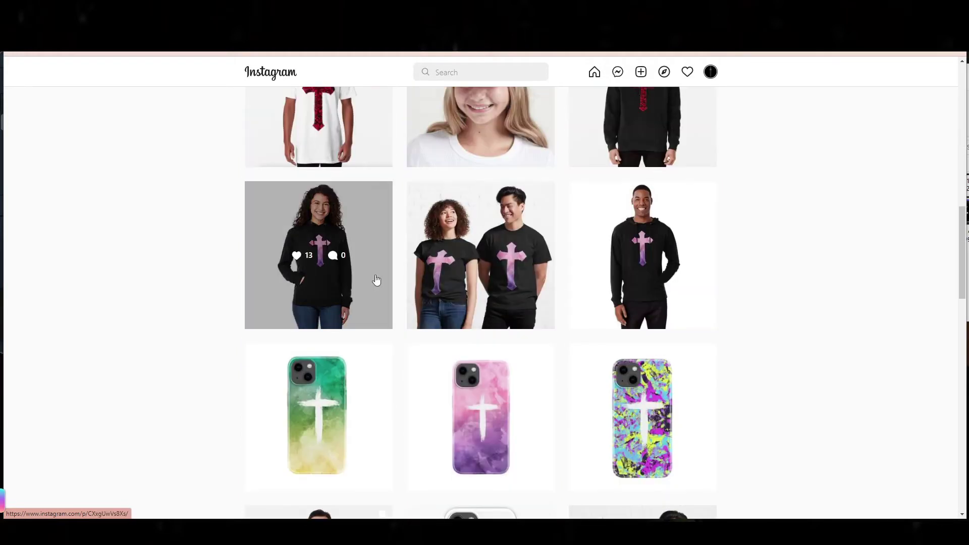
pyautogui.scroll(-2, 376, 406)
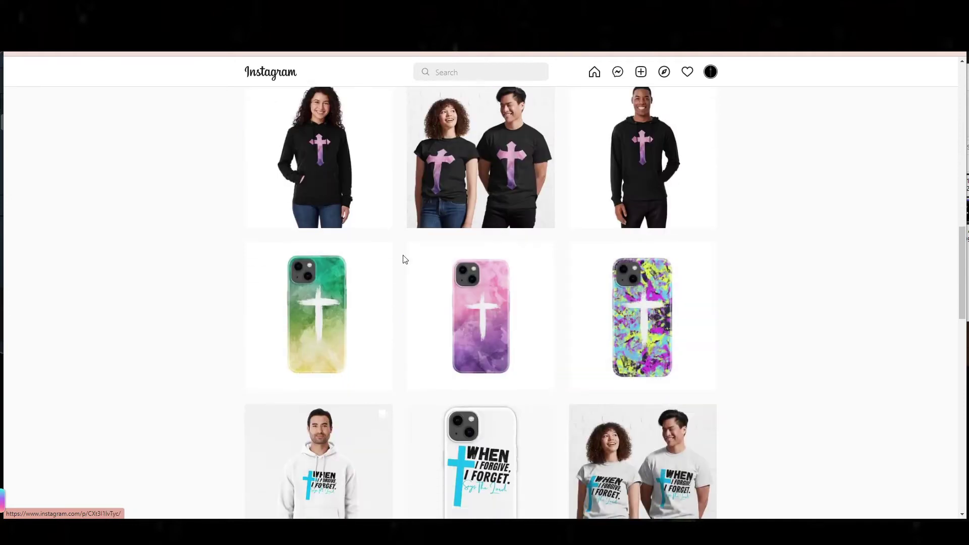
pyautogui.scroll(3, 505, 283)
pyautogui.scroll(4, 497, 349)
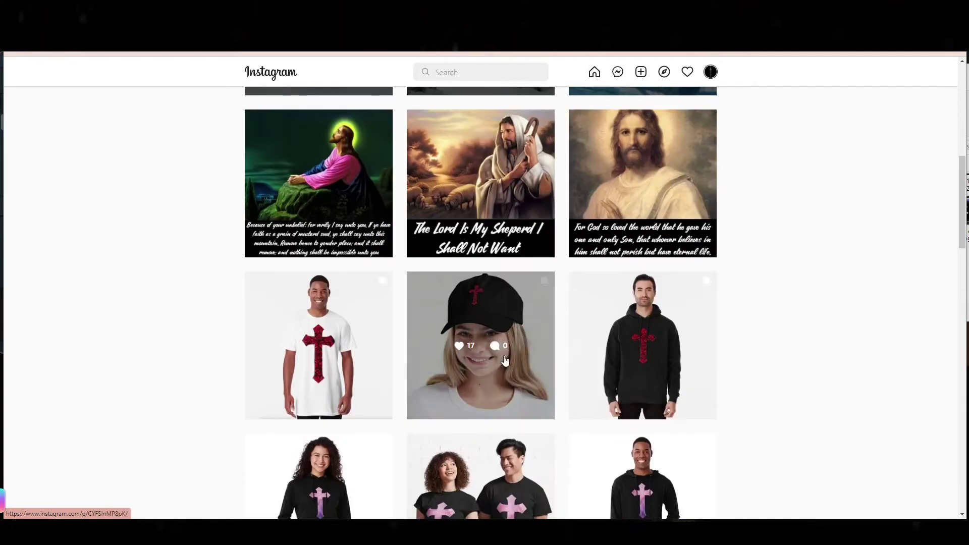
pyautogui.scroll(4, 504, 359)
pyautogui.scroll(6, 697, 349)
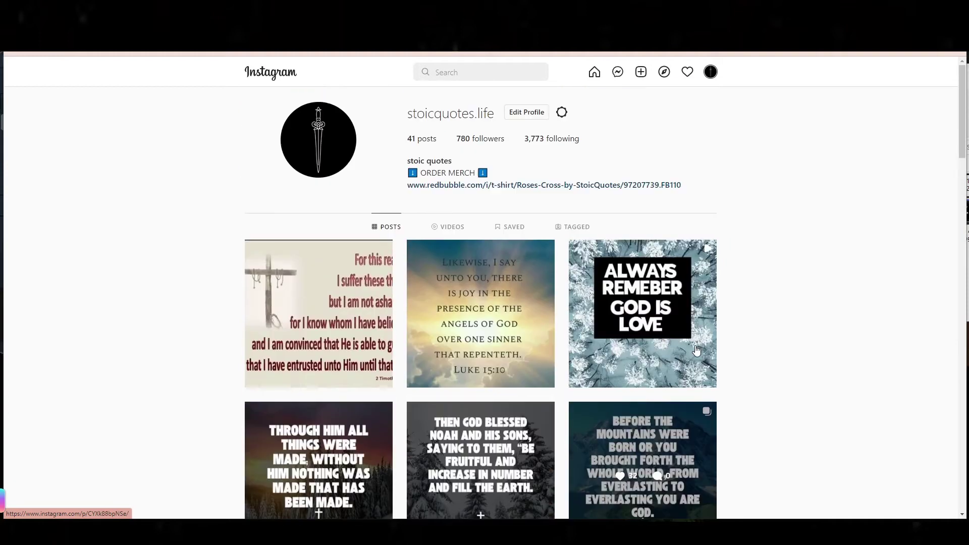
pyautogui.scroll(-5, 725, 334)
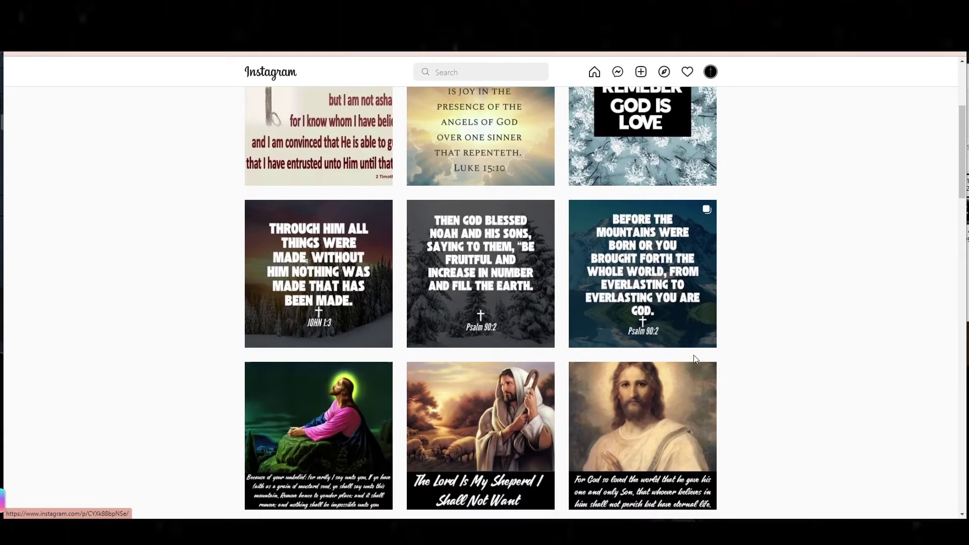
pyautogui.scroll(-2, 455, 318)
pyautogui.scroll(6, 528, 306)
pyautogui.scroll(-9, 768, 342)
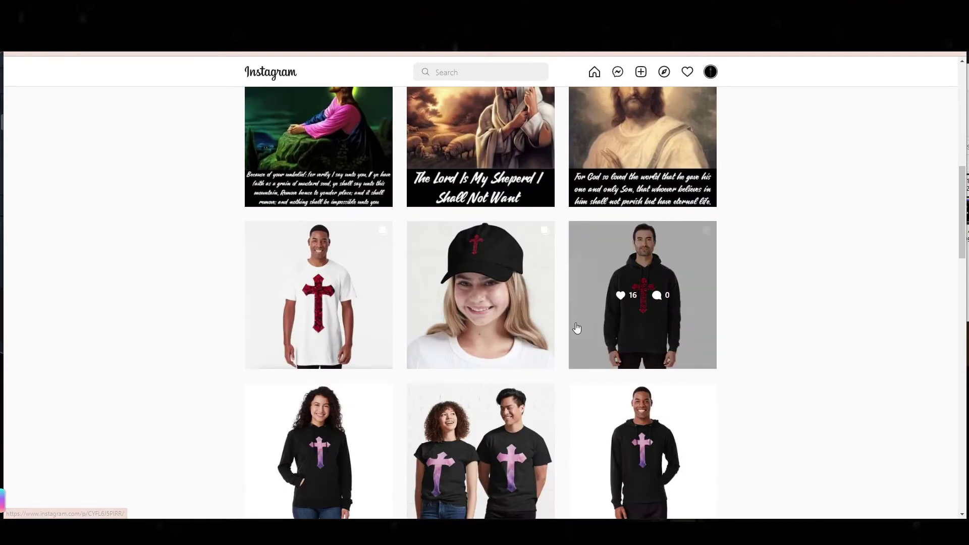
# - Examine the likes on the cross-design clothing posts and the quote posts above them, returning to the profile header
pyautogui.scroll(-4, 575, 313)
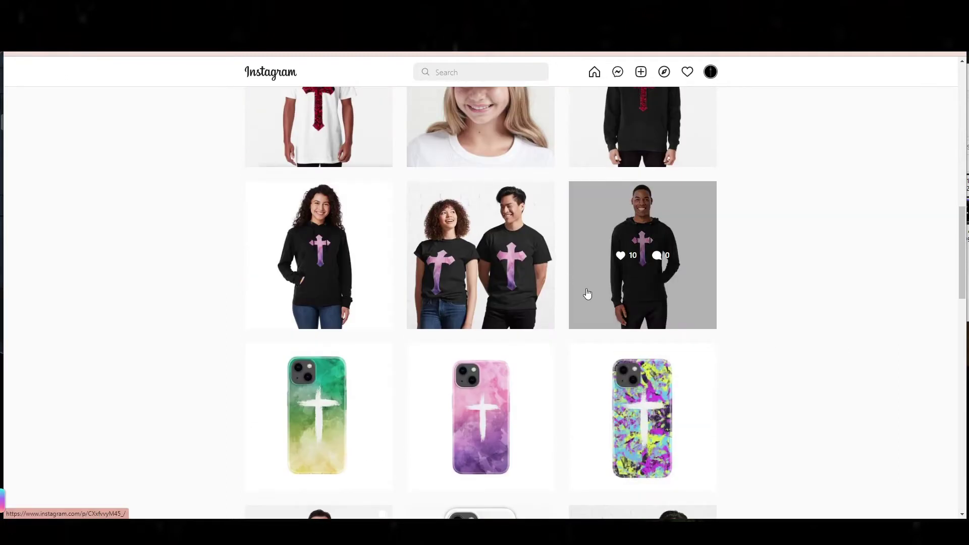
pyautogui.scroll(2, 319, 279)
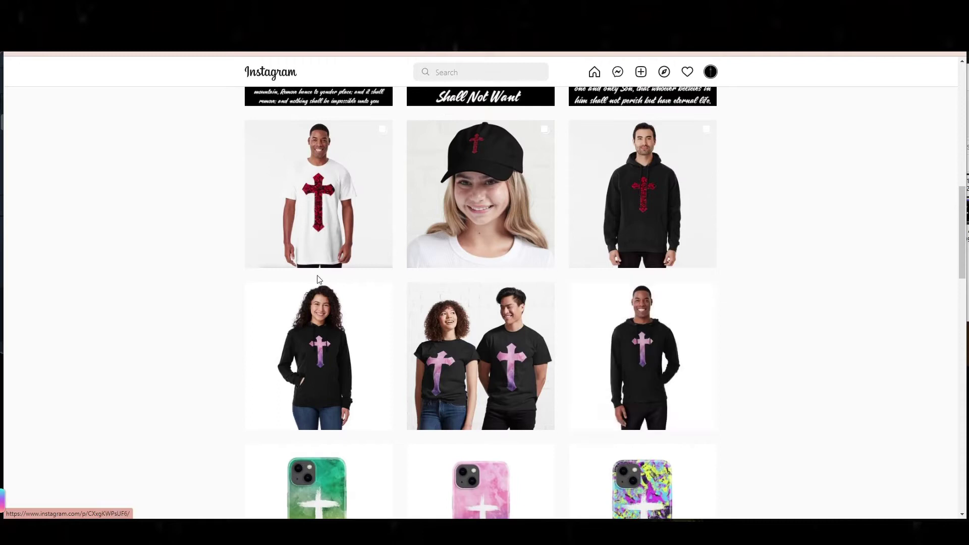
pyautogui.scroll(2, 480, 243)
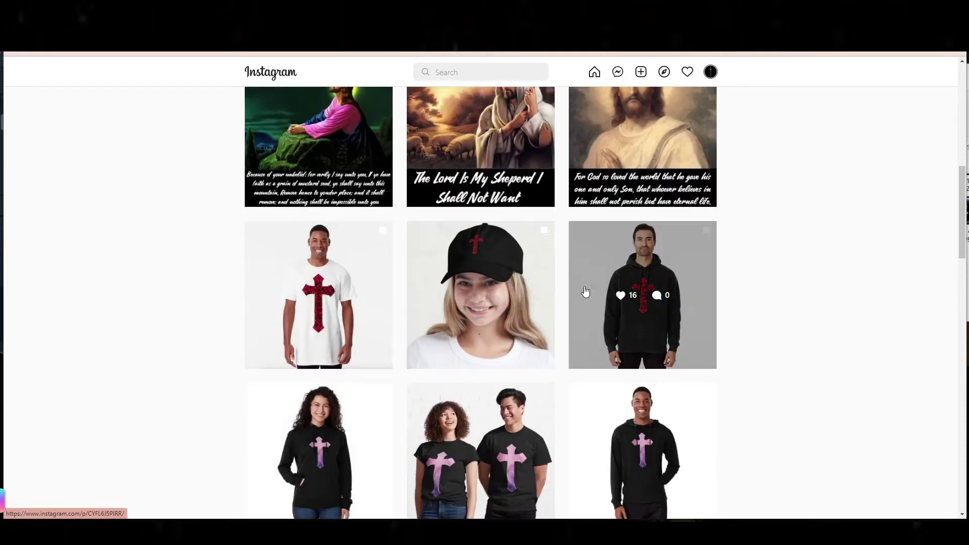
pyautogui.scroll(5, 586, 292)
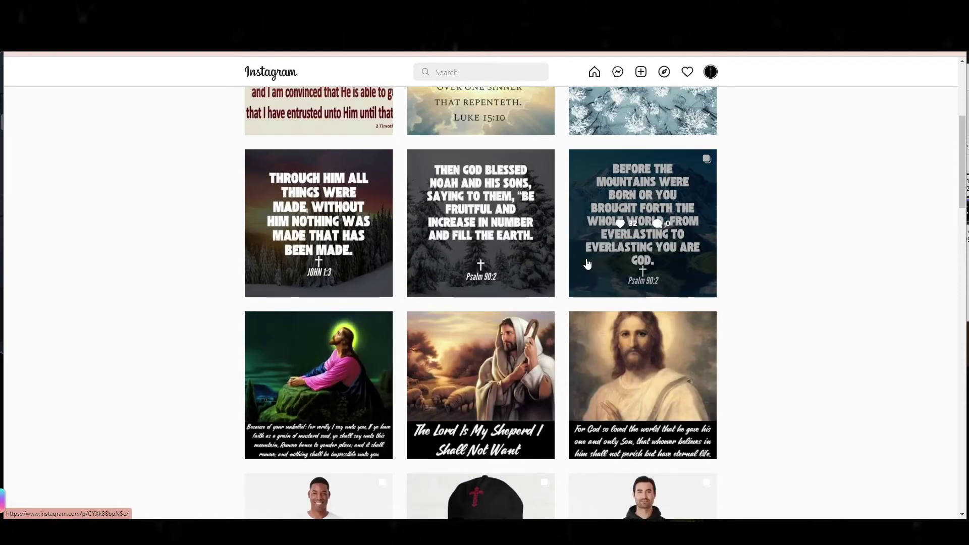
pyautogui.scroll(5, 587, 263)
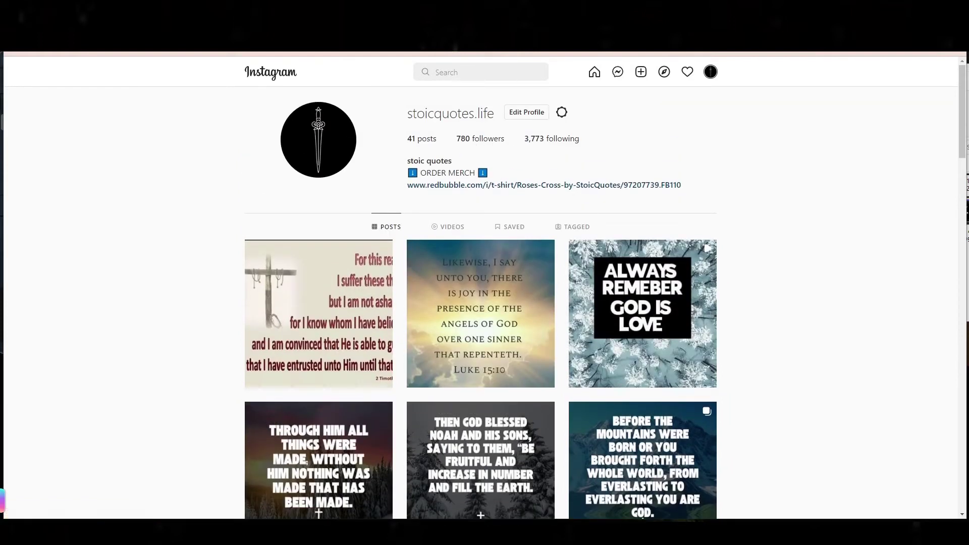
# - Open the Bots N Apps Gumroad store and the Igbots website in new browser tabs
pyautogui.hotkey('ctrl', 't')
pyautogui.write('bots n apps')
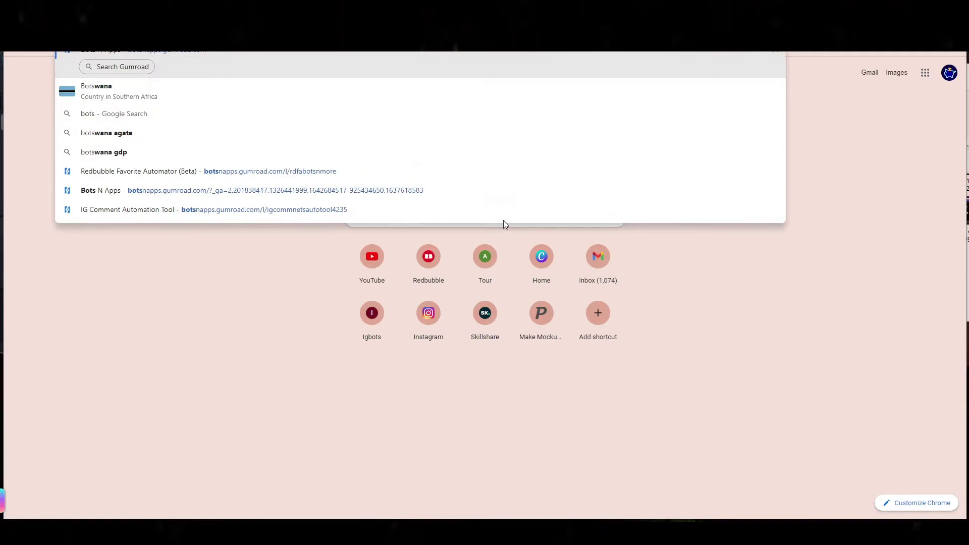
pyautogui.press('Return')
pyautogui.hotkey('alt', 'Left')
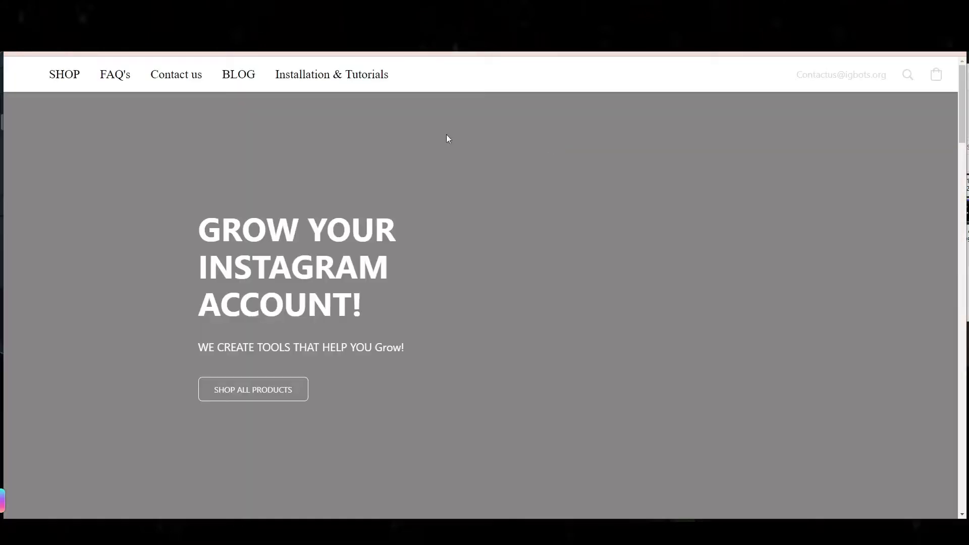
# - Examine the follow, unfollow and like bots and their prices in the Igbots featured products, including Optimal Bot
pyautogui.scroll(-10, 376, 368)
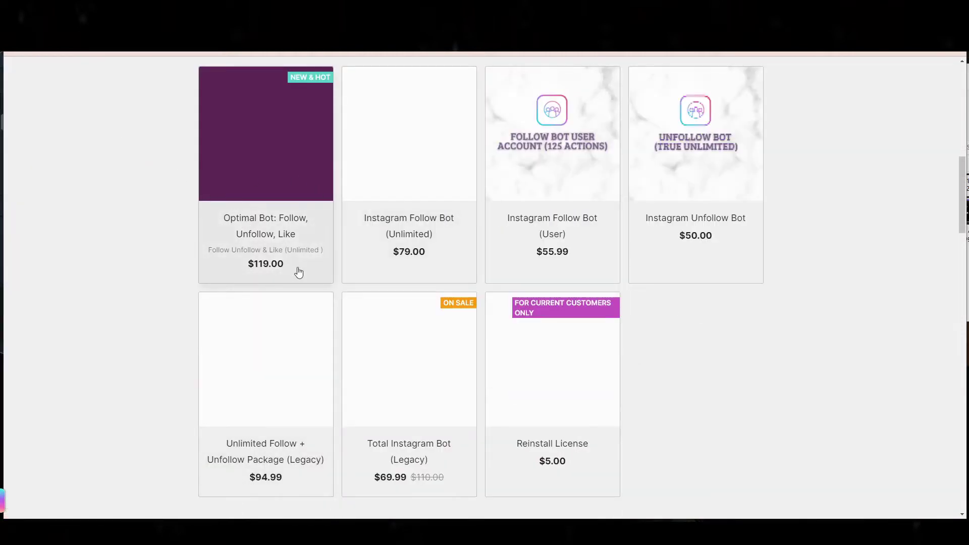
pyautogui.scroll(1, 290, 230)
pyautogui.scroll(2, 290, 231)
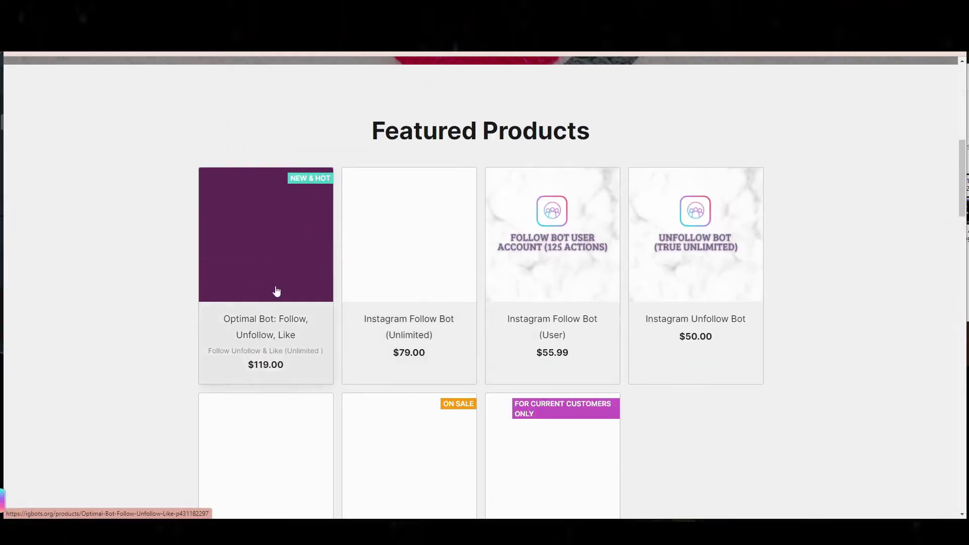
pyautogui.click(258, 339)
# - Review the Redbubble and Instagram automation tools in the Bots N Apps store, and revisit the Igbots featured products
pyautogui.scroll(-1, 542, 182)
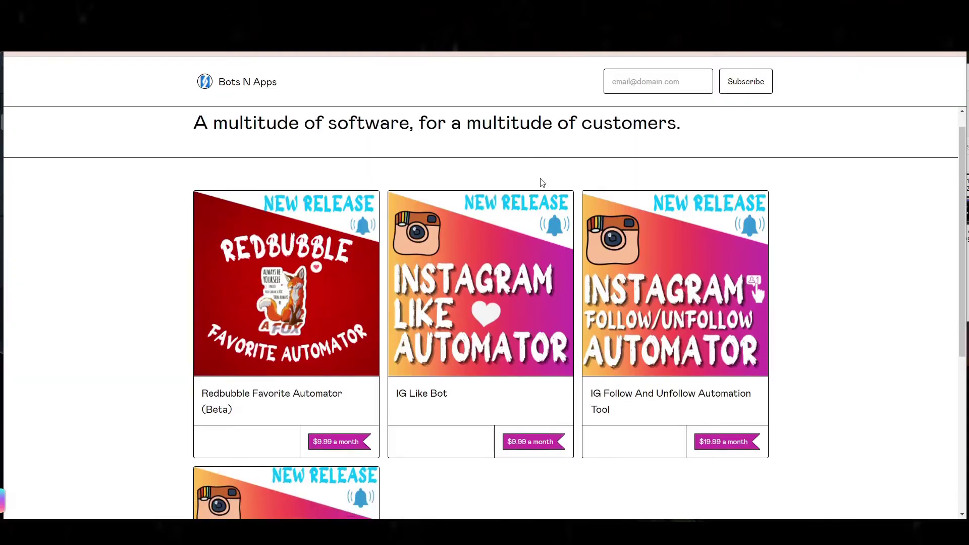
pyautogui.scroll(-5, 482, 251)
pyautogui.scroll(3, 483, 310)
pyautogui.scroll(-3, 386, 315)
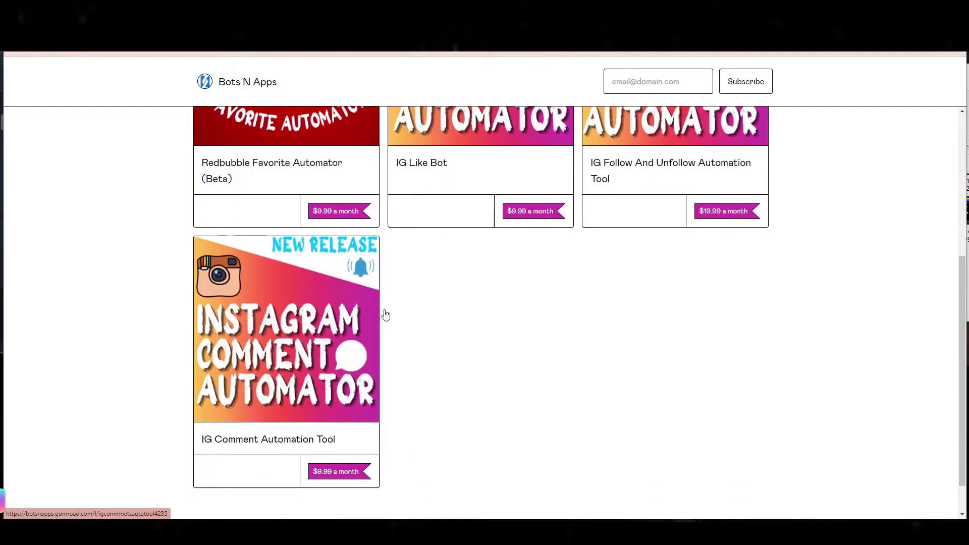
pyautogui.scroll(5, 647, 266)
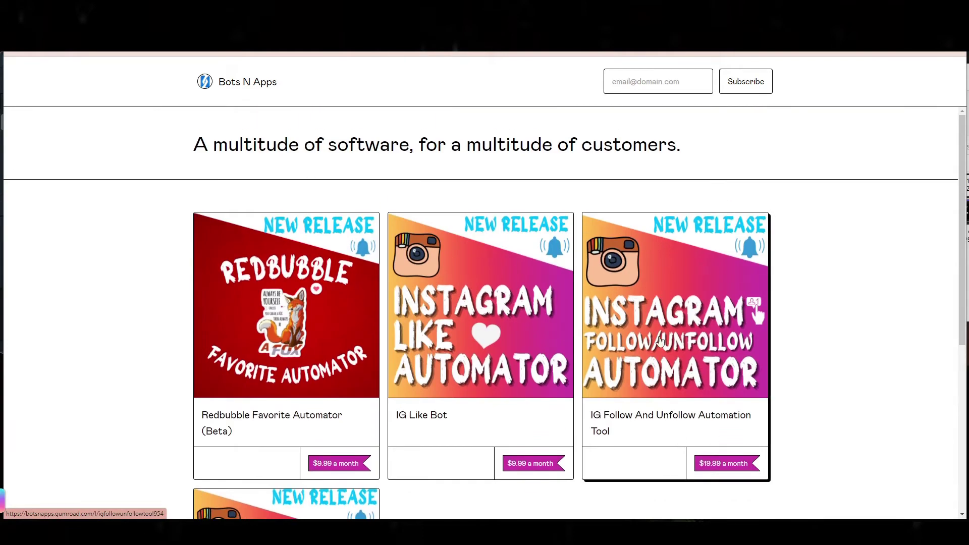
pyautogui.scroll(-5, 570, 378)
pyautogui.scroll(4, 808, 160)
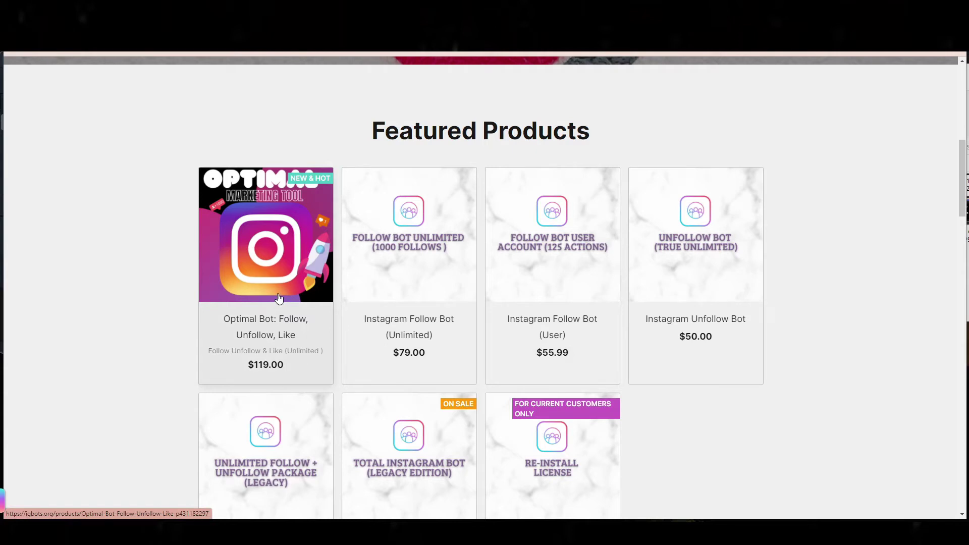
pyautogui.scroll(2, 358, 126)
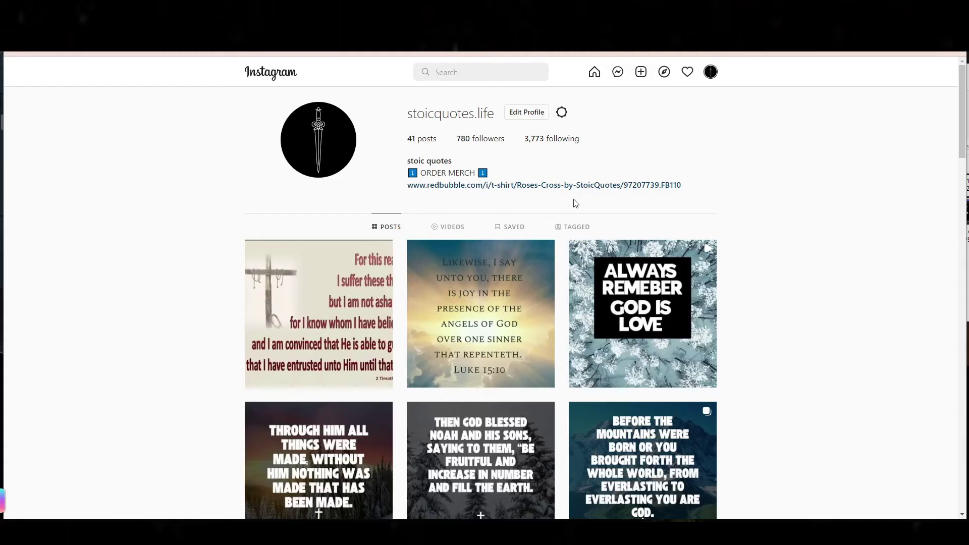
# - Switch back to the stoicquotes.life Instagram profile and examine how the Bible quote posts and merch posts are mixed in the grid
pyautogui.scroll(-6, 546, 329)
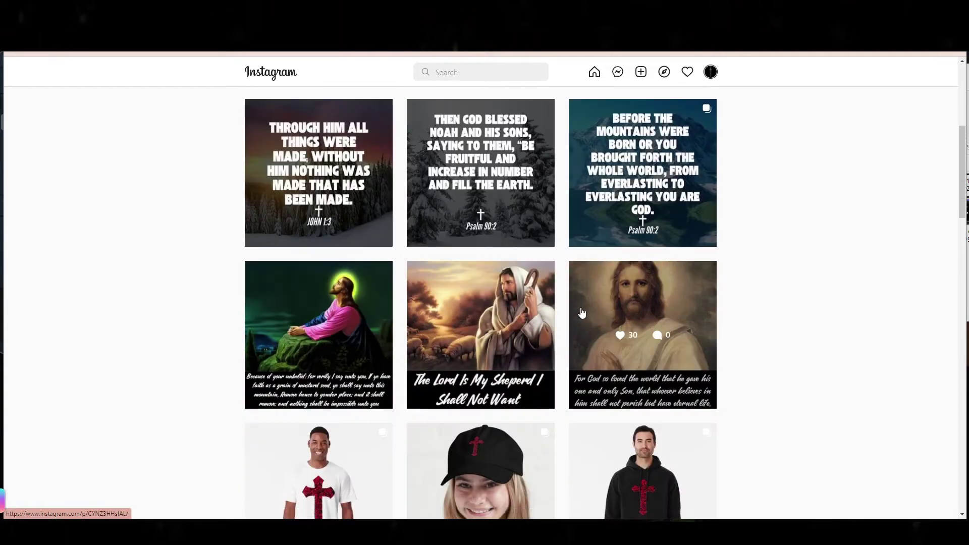
pyautogui.scroll(-3, 581, 313)
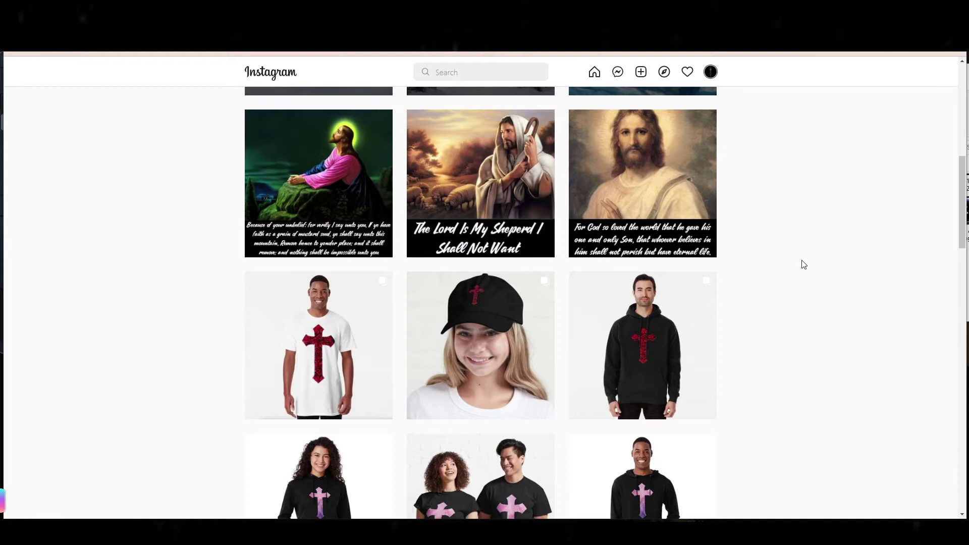
pyautogui.scroll(-2, 775, 263)
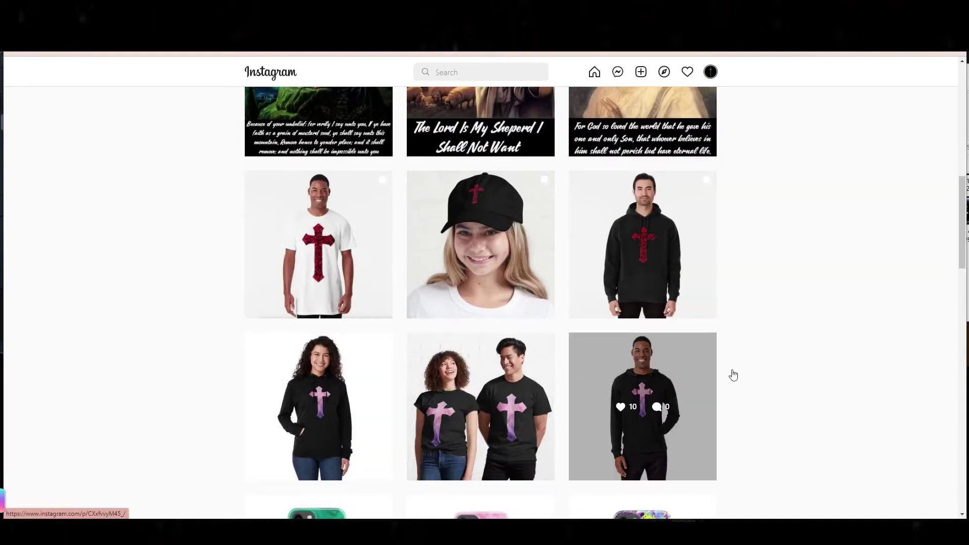
pyautogui.scroll(3, 888, 386)
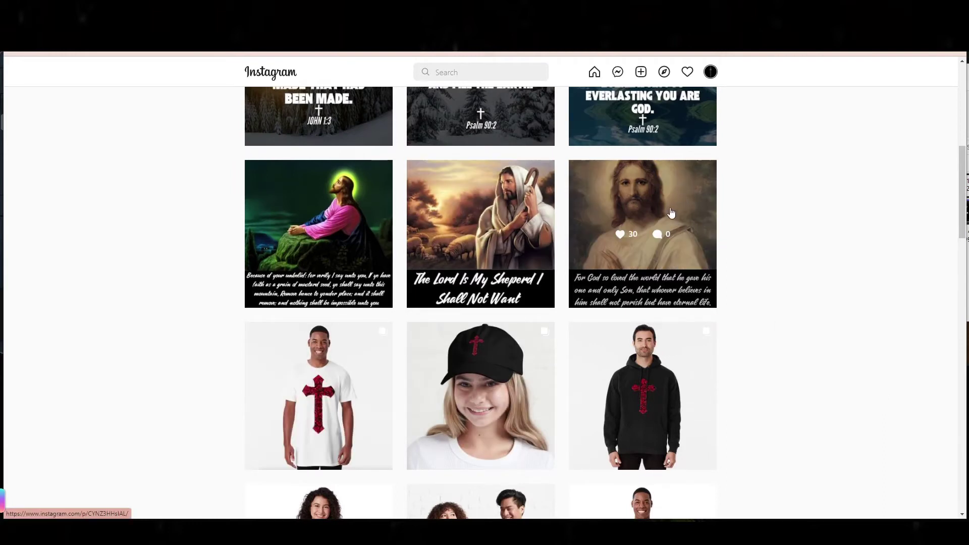
pyautogui.scroll(-4, 672, 353)
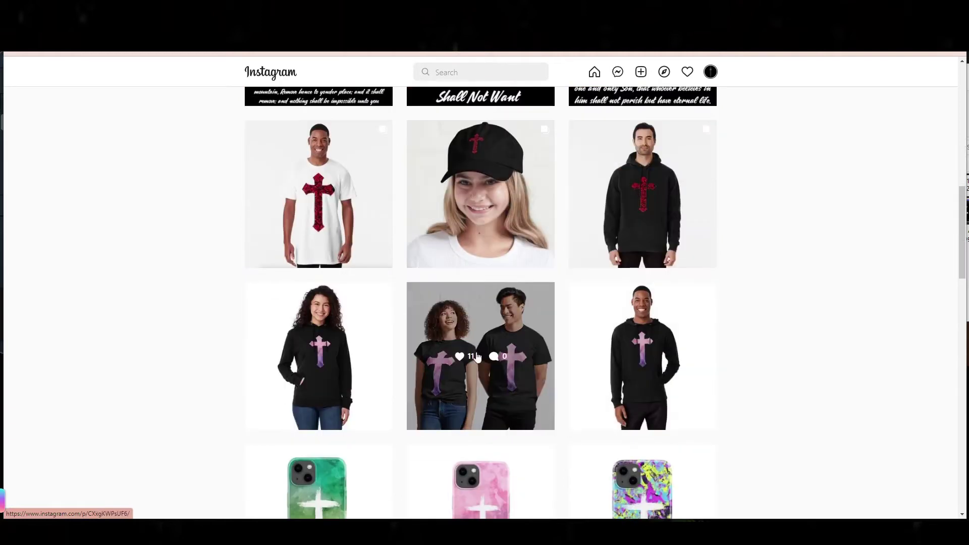
pyautogui.scroll(-4, 572, 333)
pyautogui.scroll(4, 565, 348)
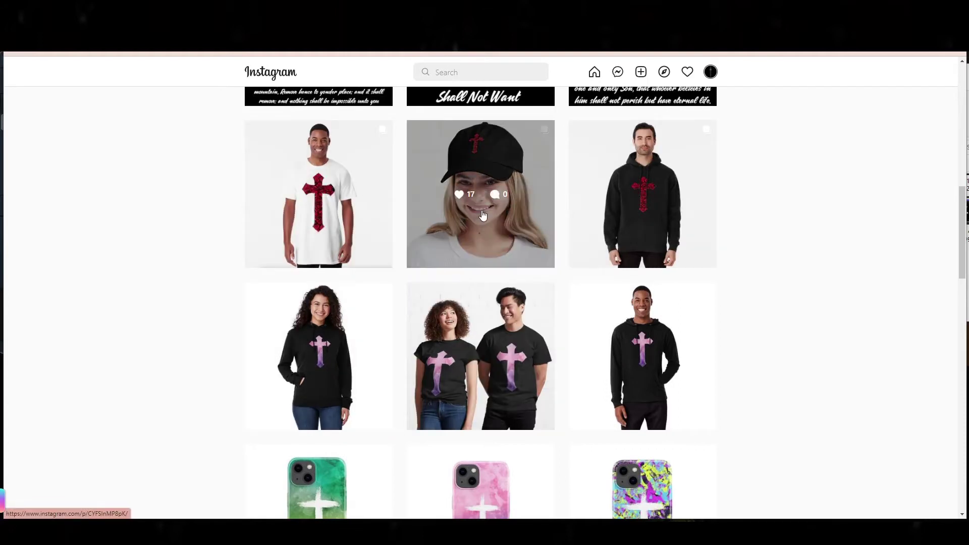
pyautogui.scroll(4, 651, 364)
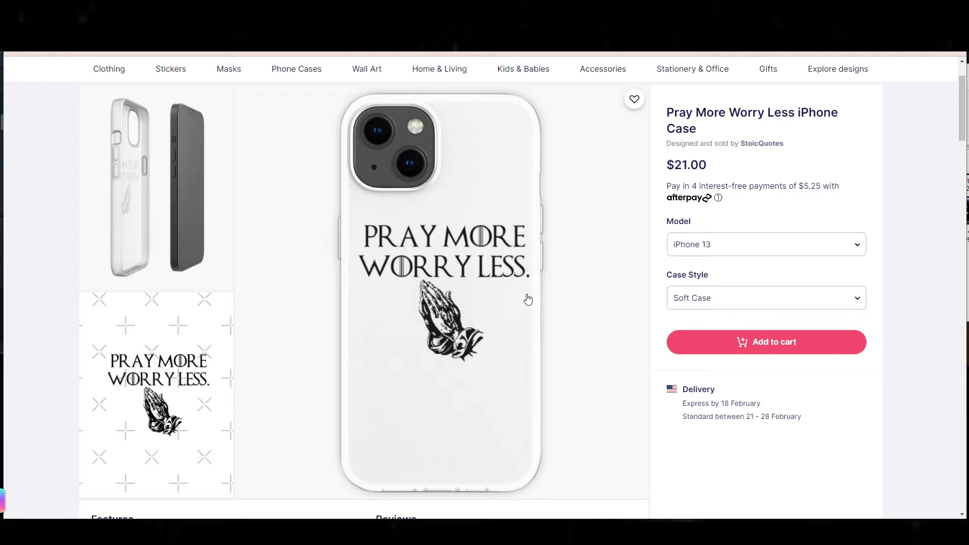
# - Switch to OBS, move the masking image up to uncover the browser's tabs and address bar, and return to the browser
pyautogui.hotkey('alt', 'Tab')
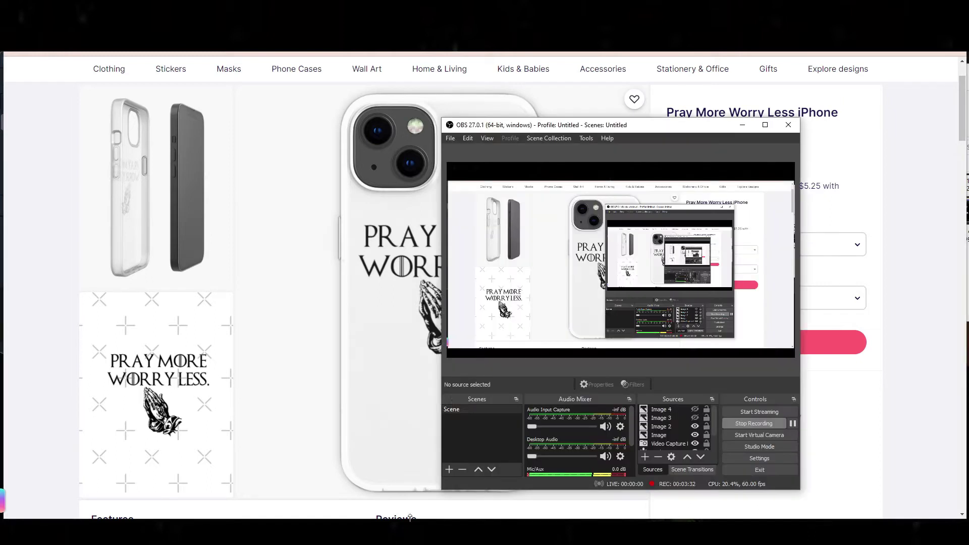
pyautogui.moveTo(721, 177); pyautogui.dragTo(724, 158)
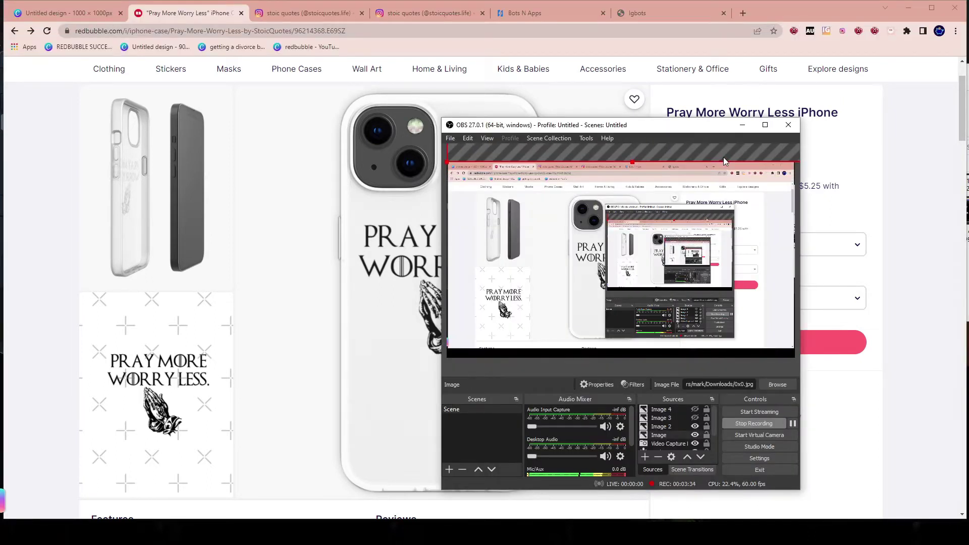
pyautogui.click(898, 197)
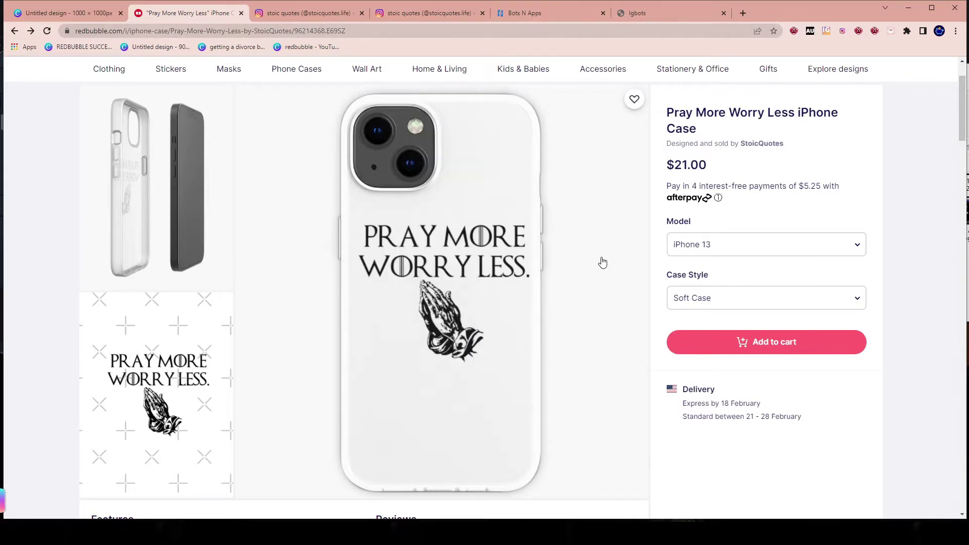
# - View the Pray More Worry Less iPhone Case product page on Redbubble
pyautogui.scroll(1, 603, 263)
pyautogui.scroll(-2, 601, 266)
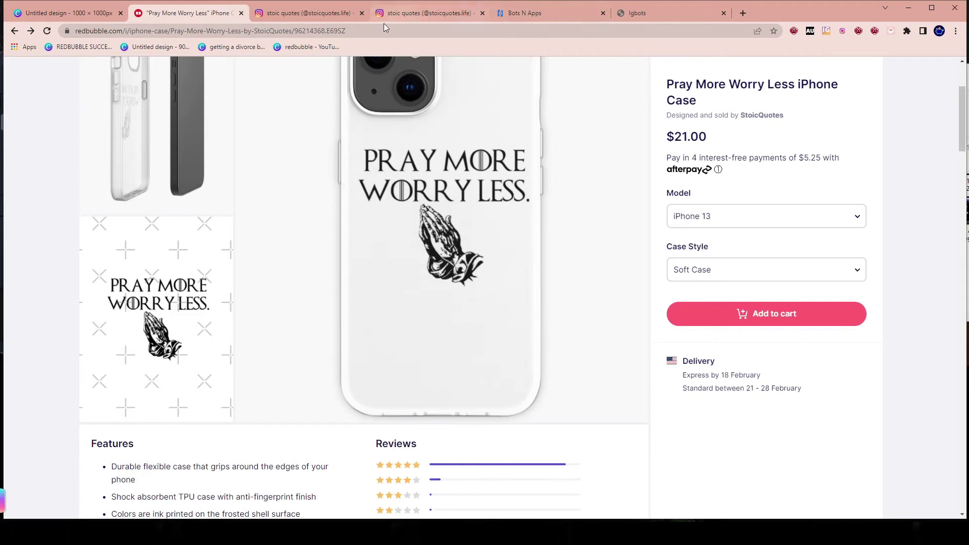
pyautogui.scroll(1, 515, 238)
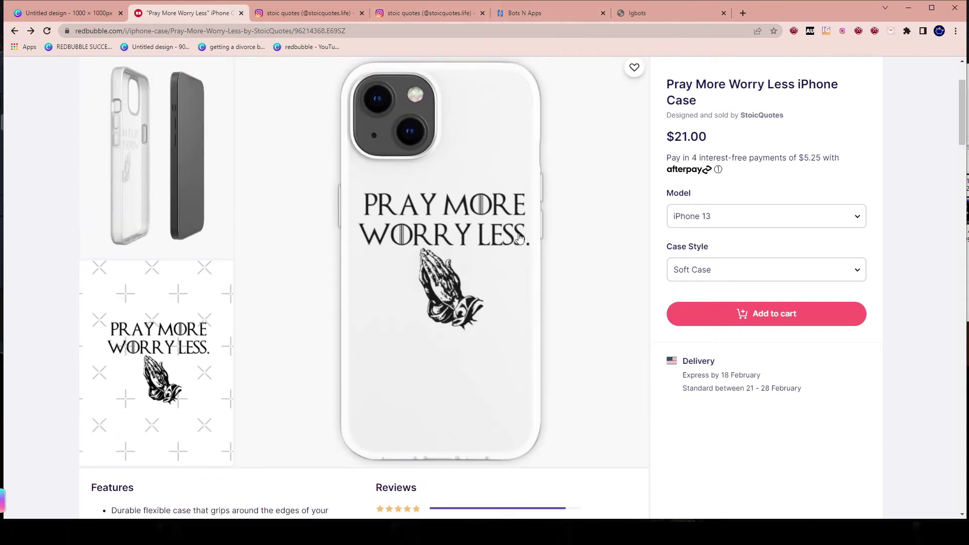
# - Switch to the stoicquotes.life Instagram profile and examine its posts from the Bible quotes down to the phone cases
pyautogui.click(422, 14)
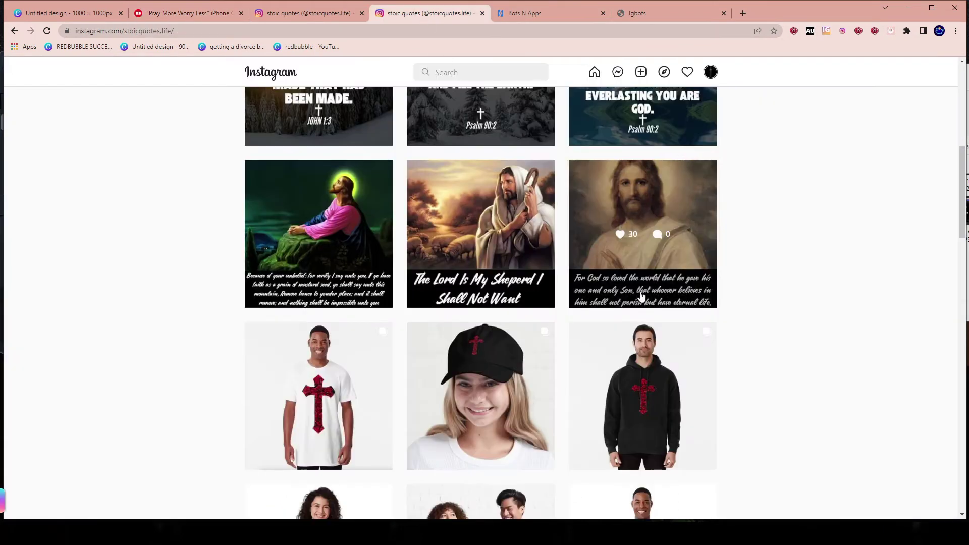
pyautogui.scroll(3, 640, 313)
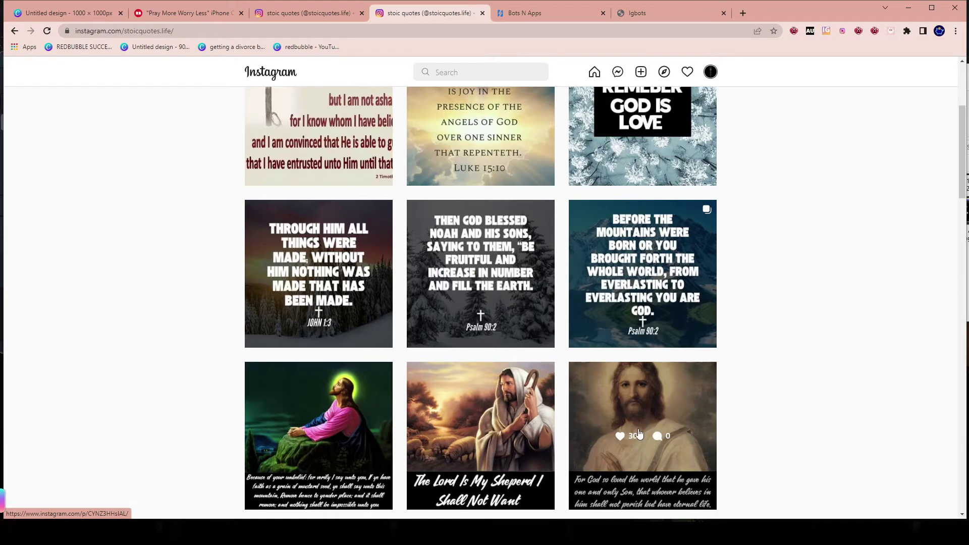
pyautogui.scroll(3, 639, 433)
pyautogui.scroll(-10, 612, 424)
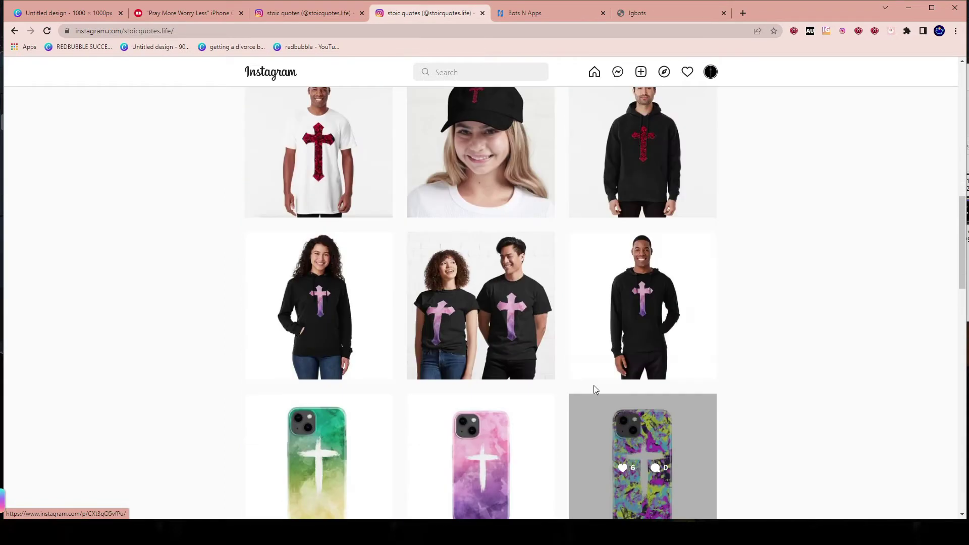
pyautogui.scroll(-3, 593, 389)
pyautogui.scroll(4, 505, 384)
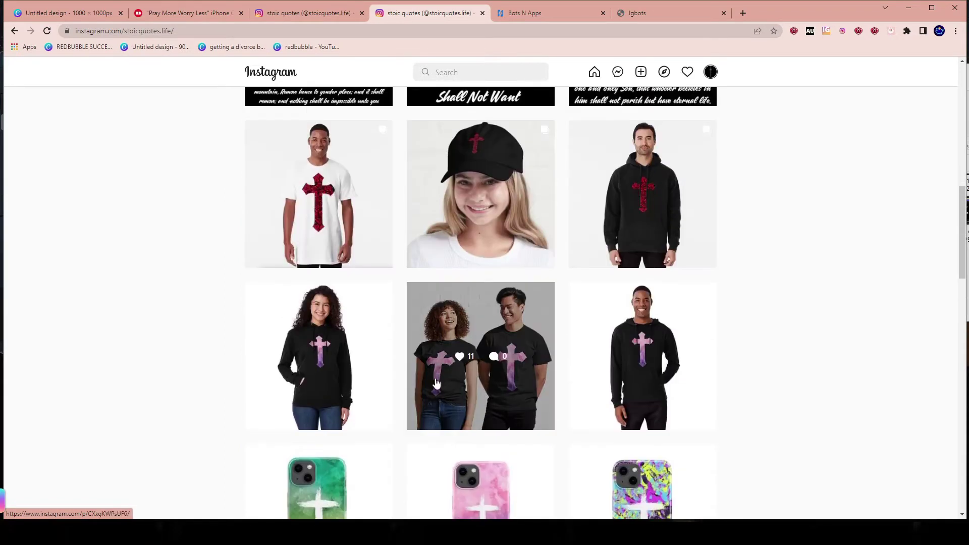
# - Review the Bible quote posts above the merch and the profile header with its Redbubble order link
pyautogui.scroll(4, 437, 384)
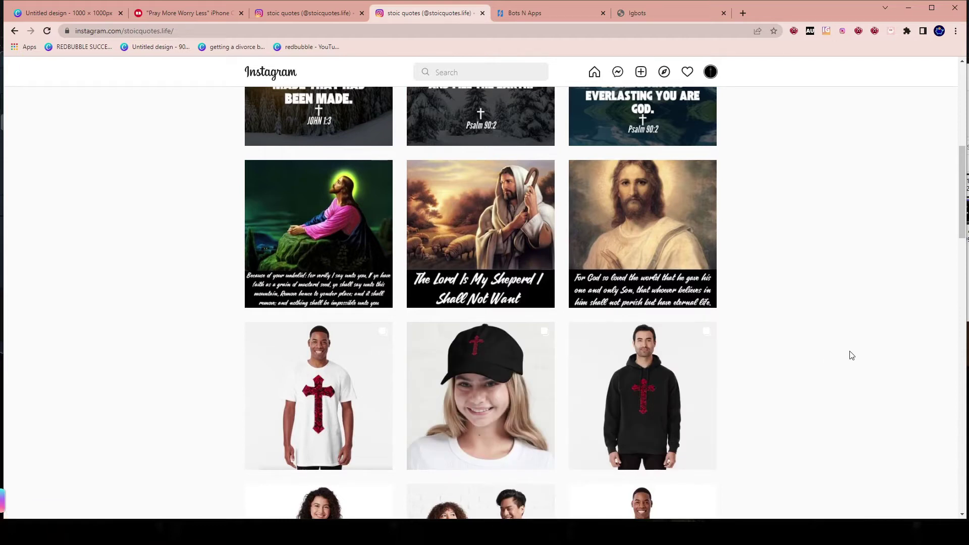
pyautogui.scroll(5, 752, 348)
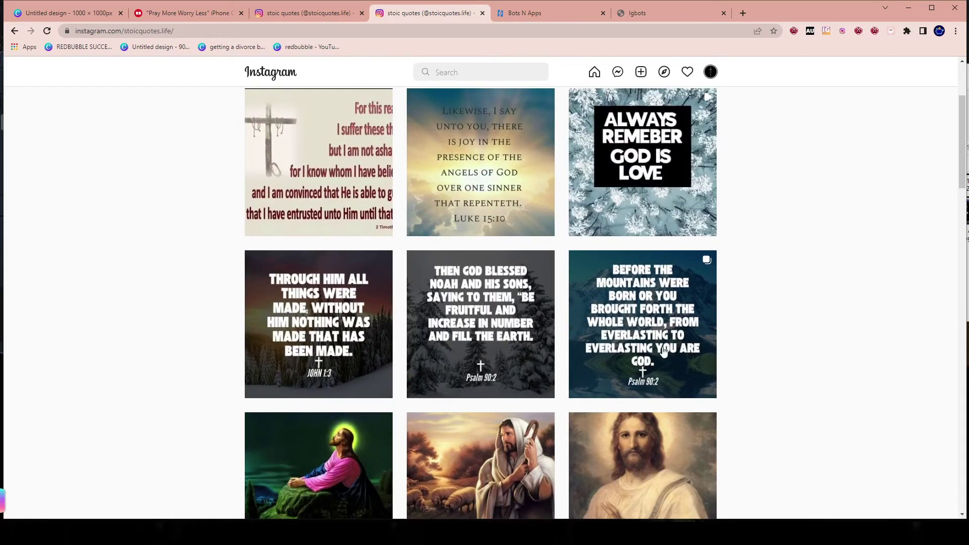
pyautogui.scroll(3, 642, 162)
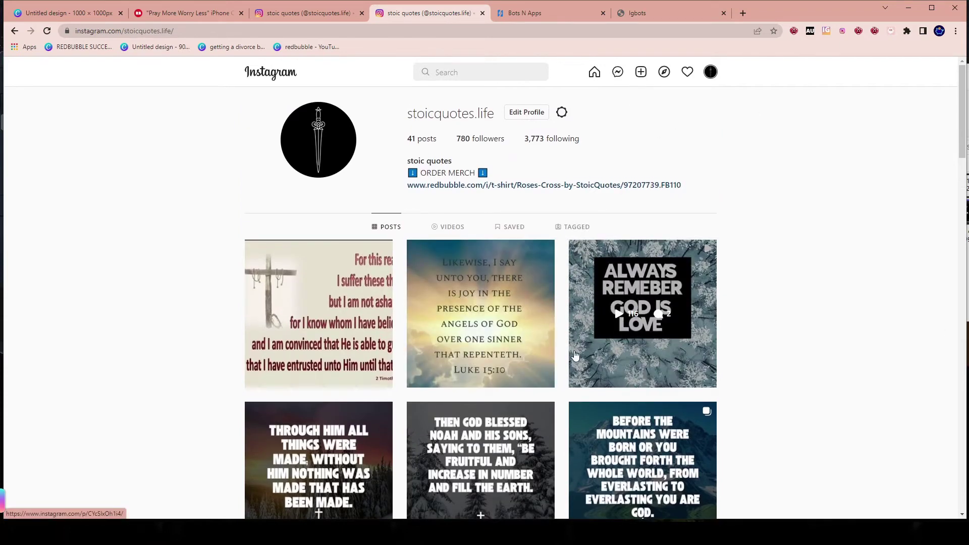
pyautogui.scroll(-2, 659, 314)
pyautogui.scroll(2, 658, 314)
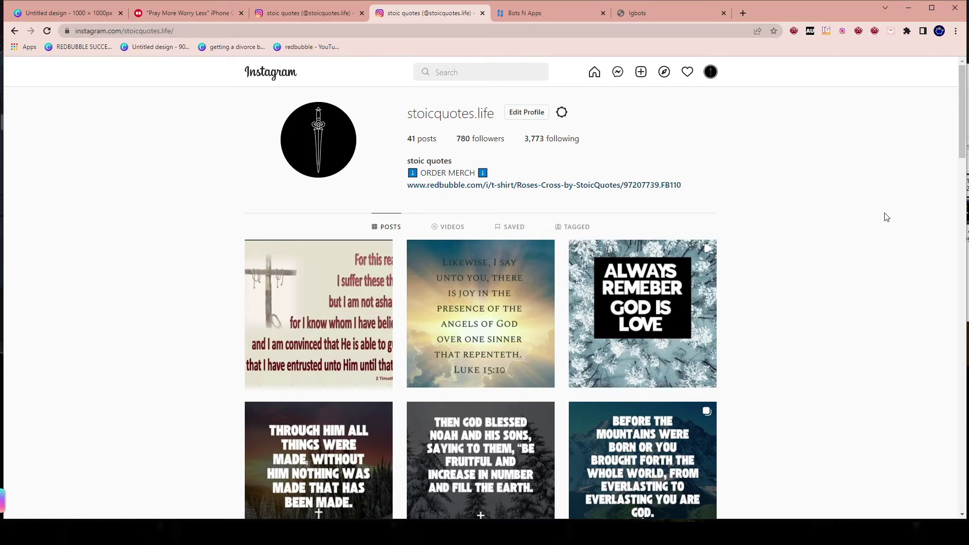
# - Switch to the Igbots website and view the beginning of its homepage
pyautogui.click(634, 14)
pyautogui.scroll(10, 526, 187)
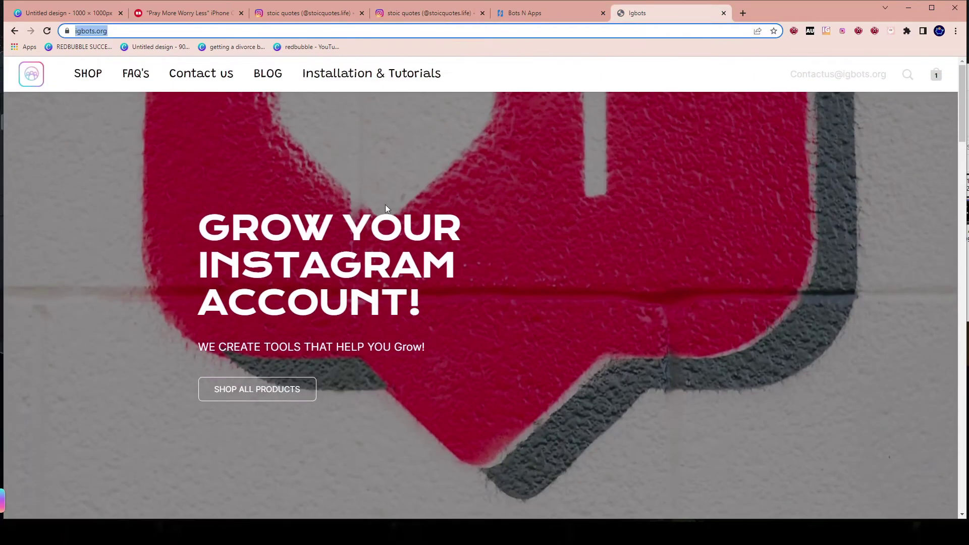
# - View the Bots N Apps store and the Pray More Worry Less iPhone Case page, and return to the stoicquotes.life Instagram profile
pyautogui.click(507, 14)
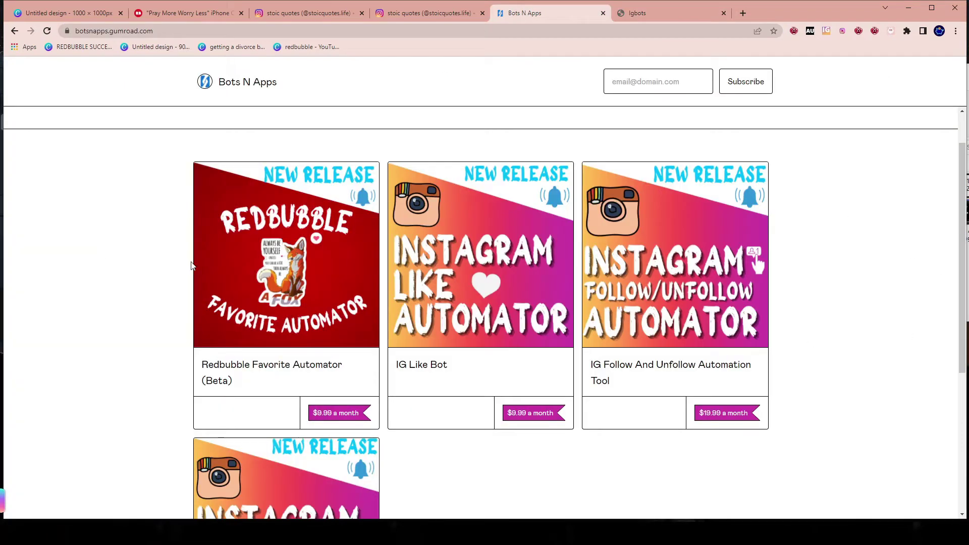
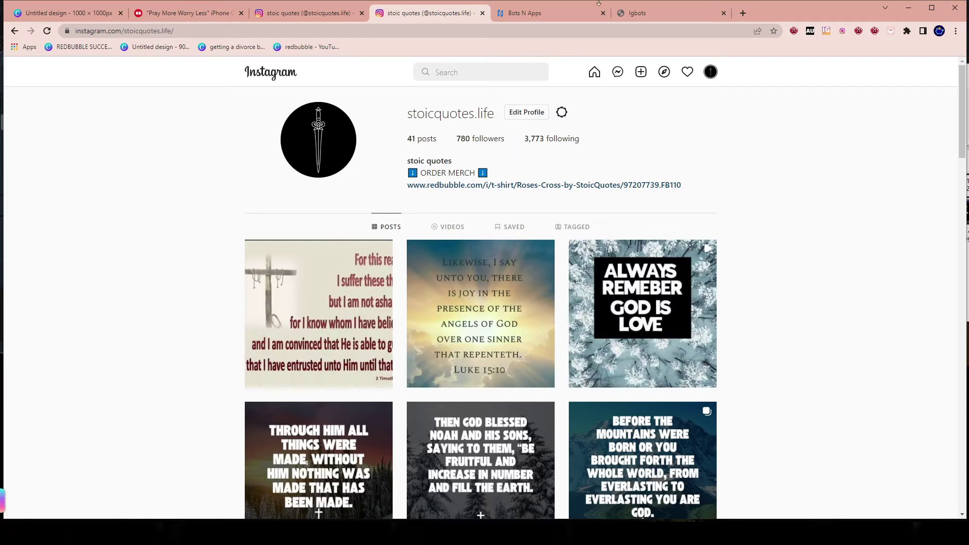
pyautogui.click(213, 8)
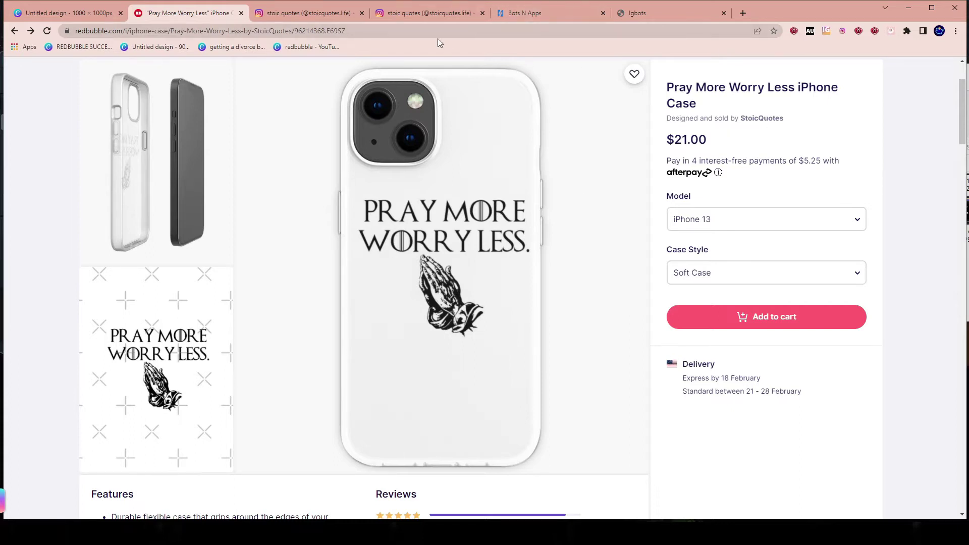
pyautogui.click(451, 16)
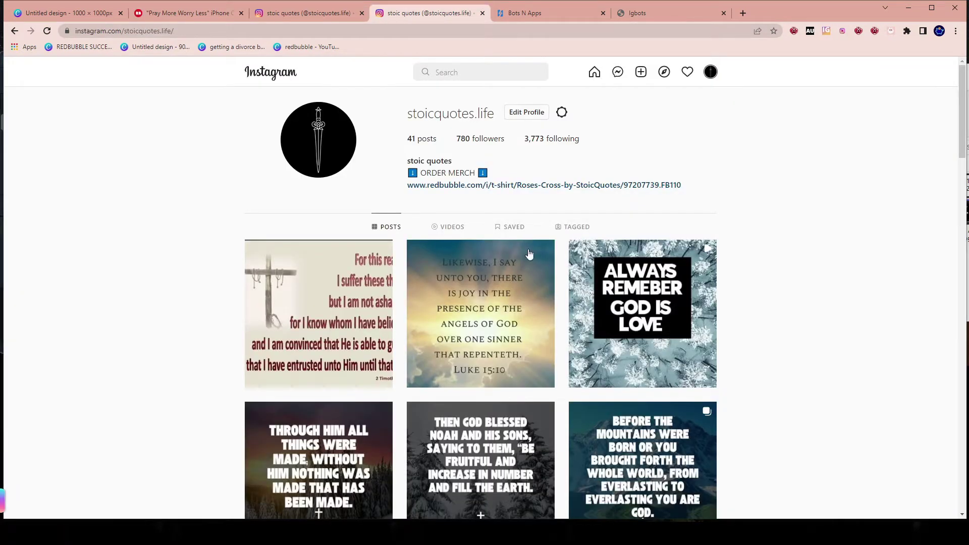
# - Start a new Instagram post with the three Pray More Worry Less t-shirt images from the Screenshots folder
pyautogui.click(642, 72)
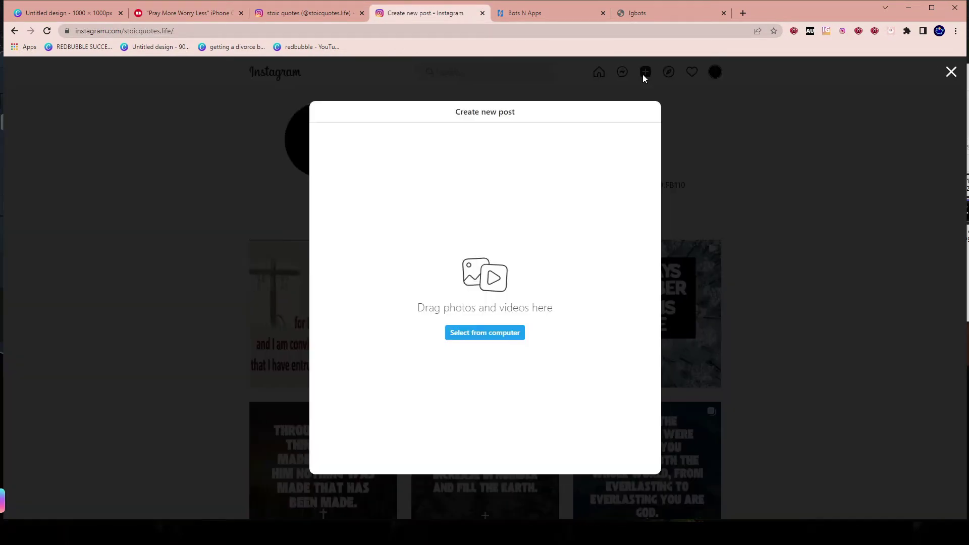
pyautogui.click(477, 339)
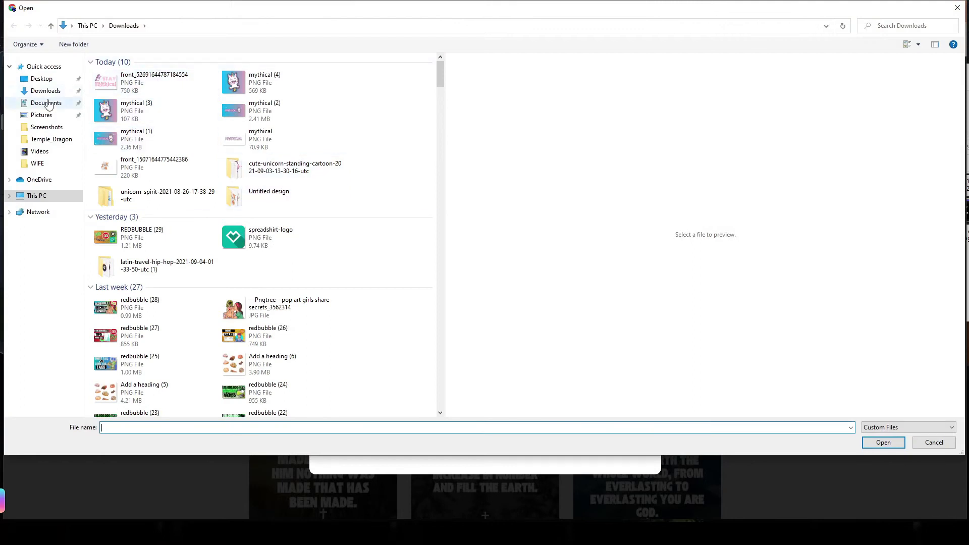
pyautogui.click(41, 79)
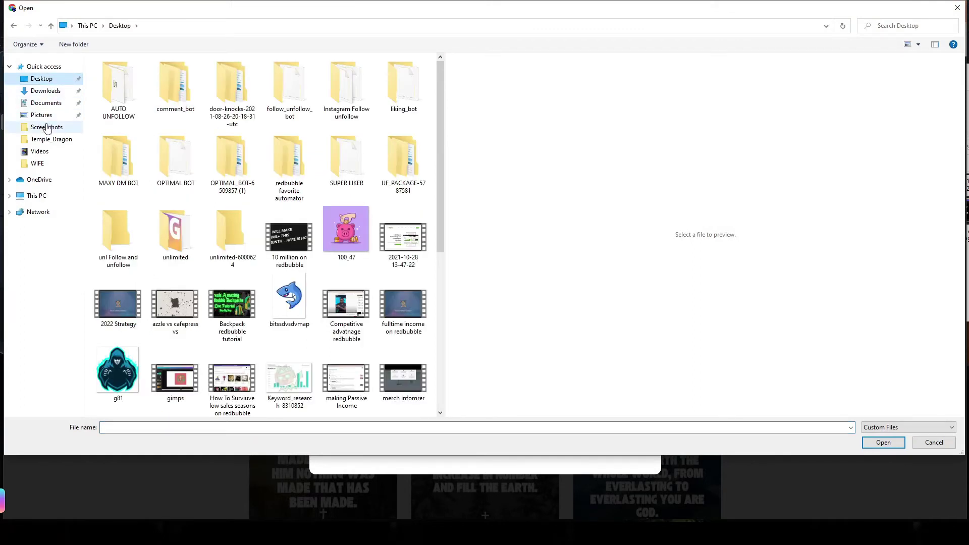
pyautogui.click(47, 126)
pyautogui.scroll(-5, 217, 169)
pyautogui.moveTo(314, 389); pyautogui.dragTo(96, 397)
pyautogui.click(883, 443)
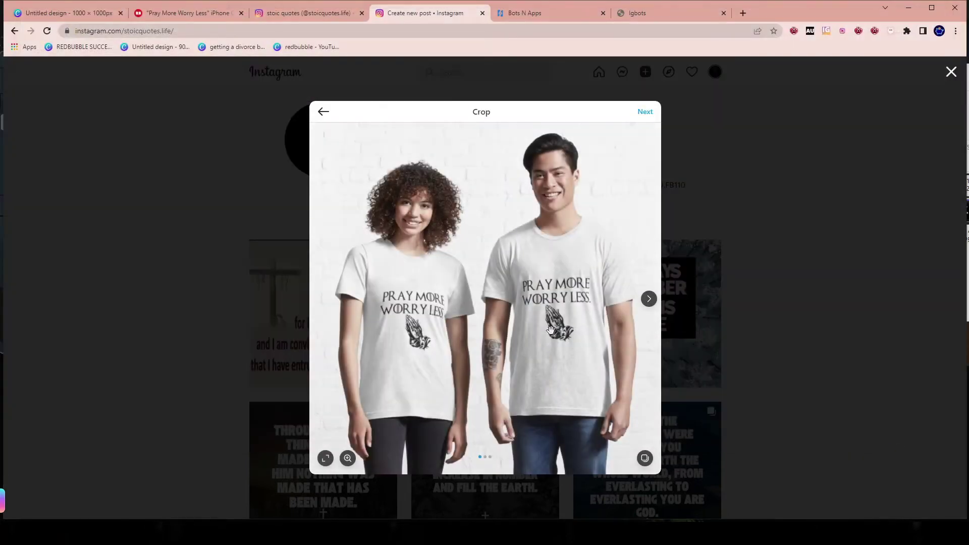
# - Page through the t-shirt images and advance the post past cropping and filtering to its caption details
pyautogui.click(650, 305)
pyautogui.click(652, 307)
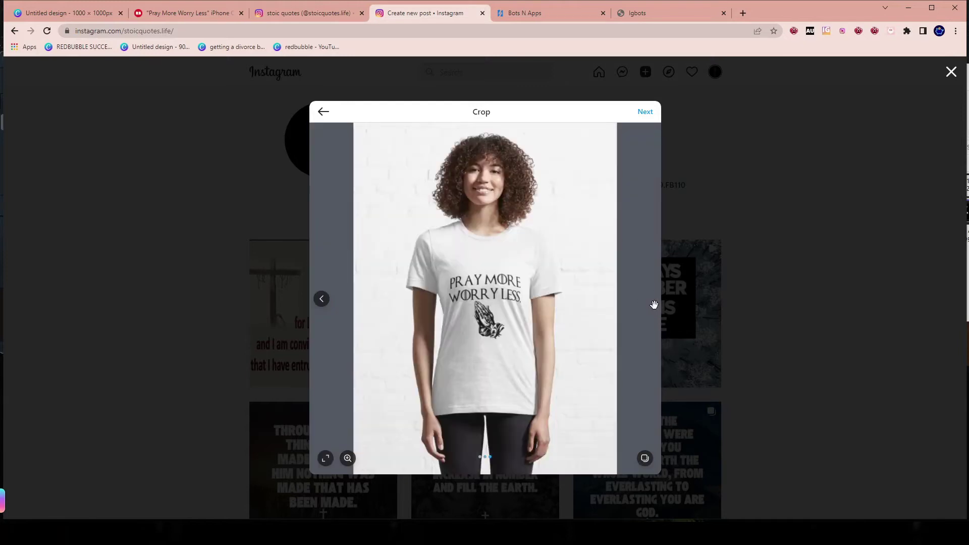
pyautogui.click(645, 113)
pyautogui.click(732, 111)
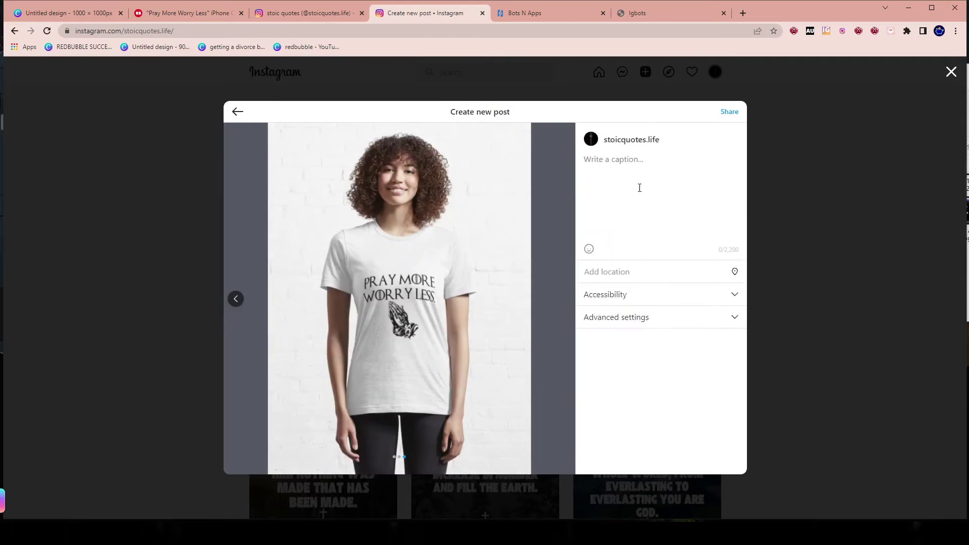
# - Write the post caption "If you like this t shirt design, click the link in bio to order"
pyautogui.click(644, 182)
pyautogui.write('If you lik')
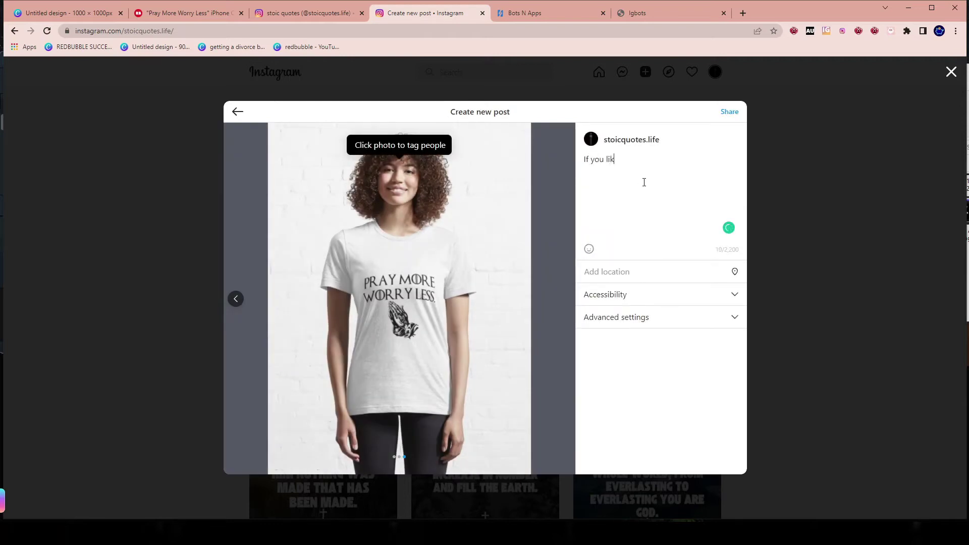
pyautogui.write('e this t shirt design, click the link in bio to order.')
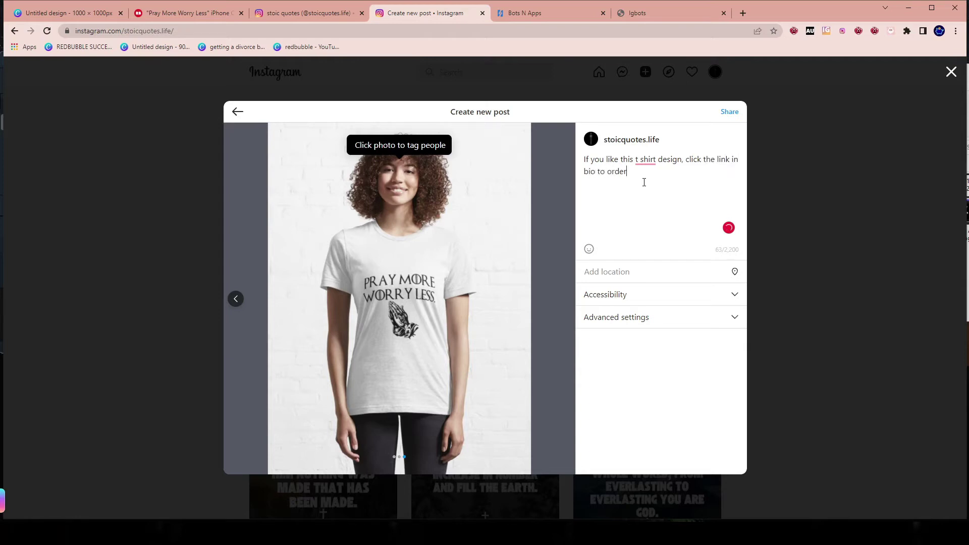
# - Switch to Redbubble, open the Pray More Worry Less Essential T-Shirt page from the iPhone case page, and cut its web address to the clipboard
pyautogui.click(170, 14)
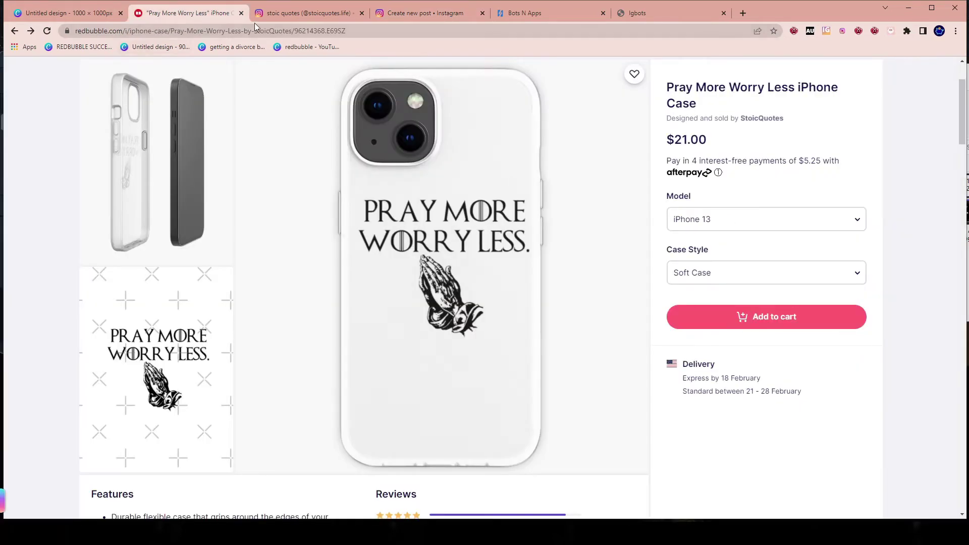
pyautogui.scroll(2, 407, 242)
pyautogui.scroll(-7, 311, 281)
pyautogui.scroll(-15, 311, 280)
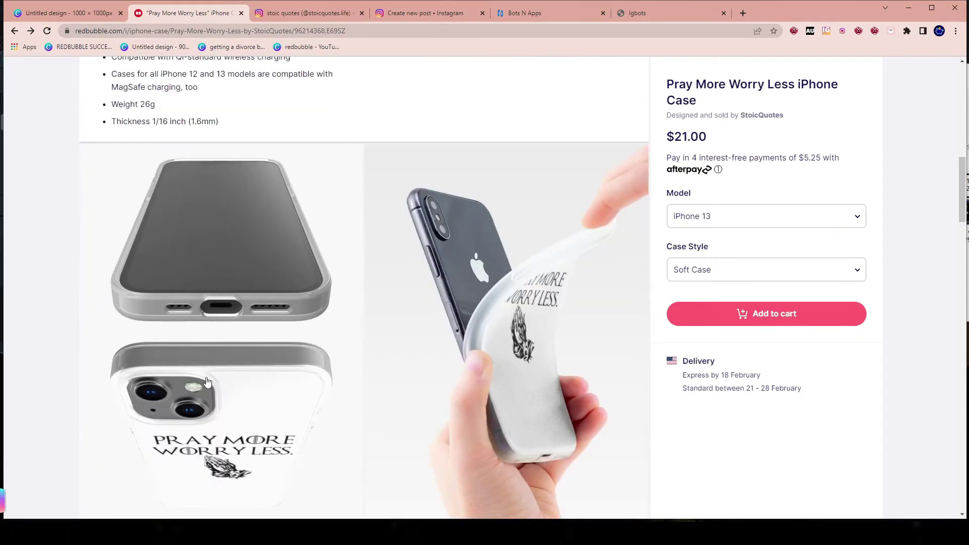
pyautogui.click(447, 232)
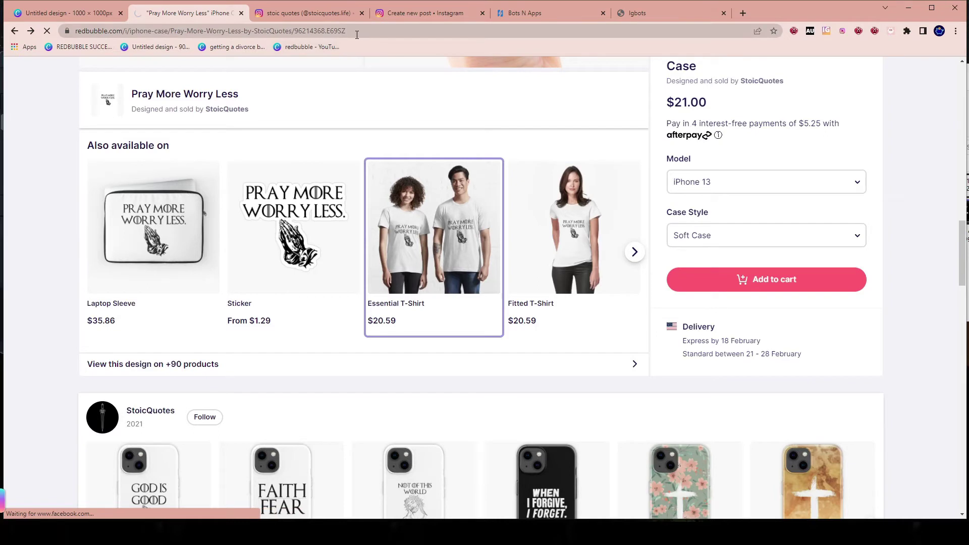
pyautogui.click(303, 31)
pyautogui.rightClick(299, 34)
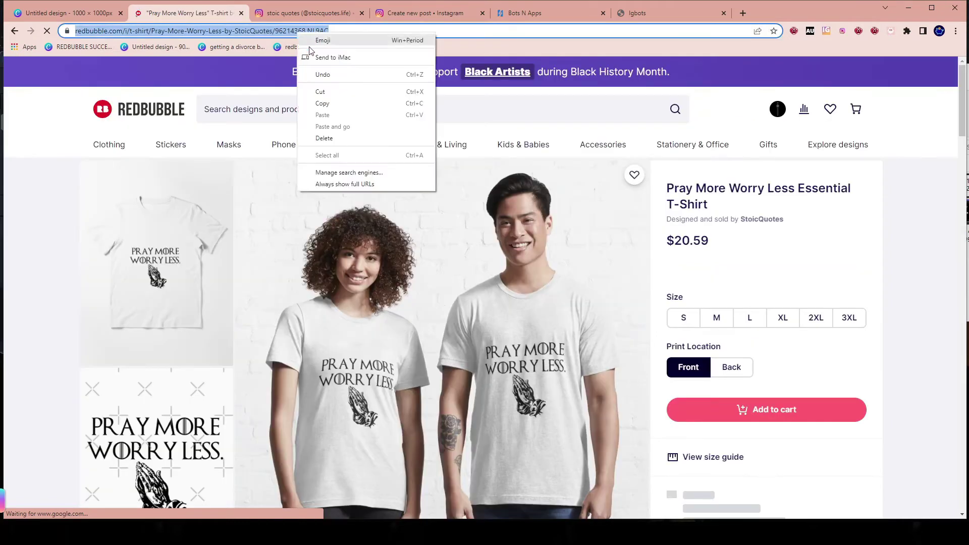
pyautogui.click(320, 92)
pyautogui.scroll(-2, 378, 129)
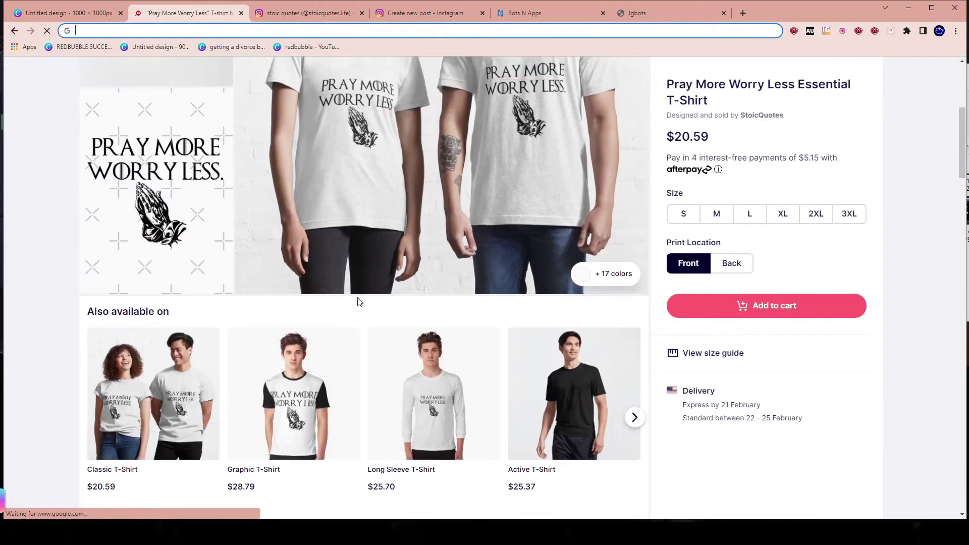
# - Return to the Instagram post and correct the caption to "If you like this t-shirt design, click the link in bio to order."
pyautogui.click(389, 2)
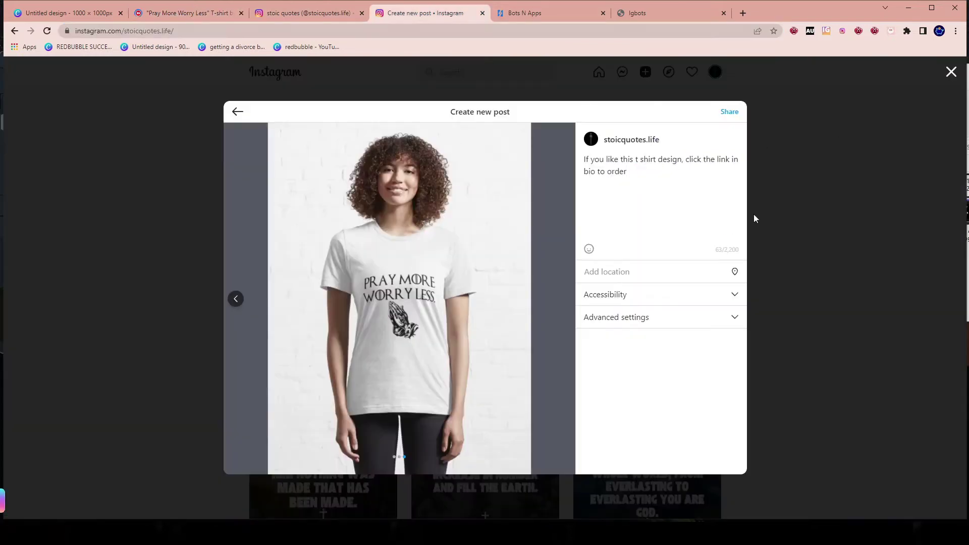
pyautogui.click(659, 175)
pyautogui.moveTo(646, 161)
pyautogui.click(654, 186)
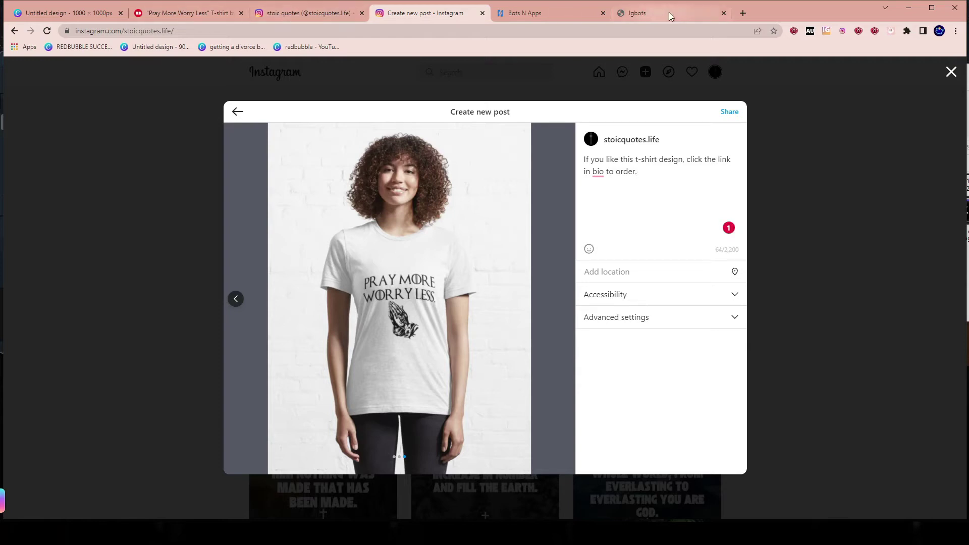
# - Search Google for "hashtag generator" in a new browser tab and open the all-hashtag.com generator
pyautogui.click(743, 12)
pyautogui.write('hashtag')
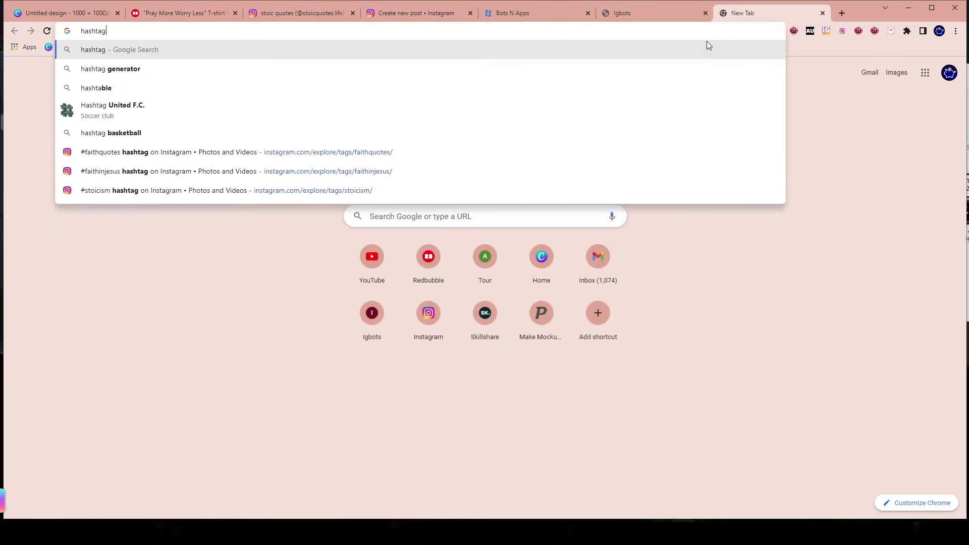
pyautogui.write(' generator')
pyautogui.press('Return')
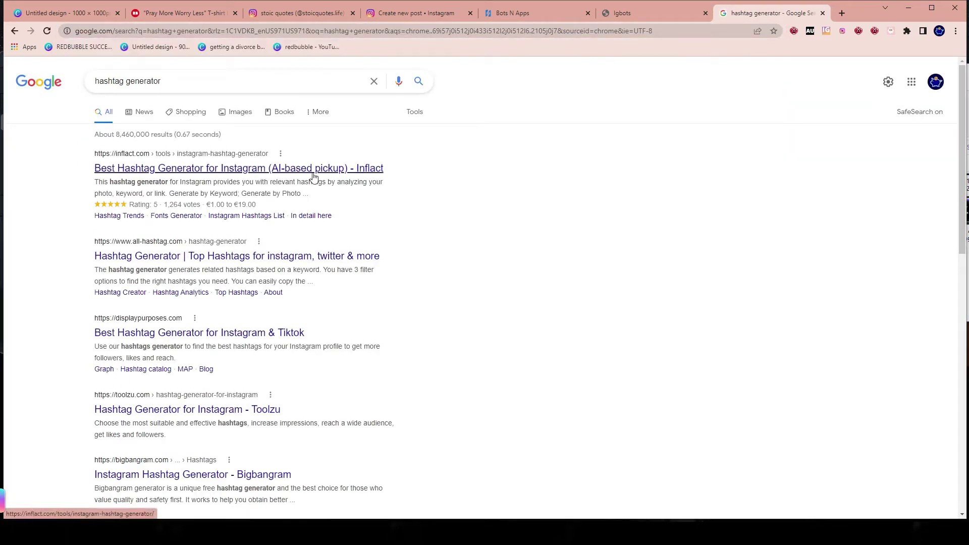
pyautogui.click(258, 257)
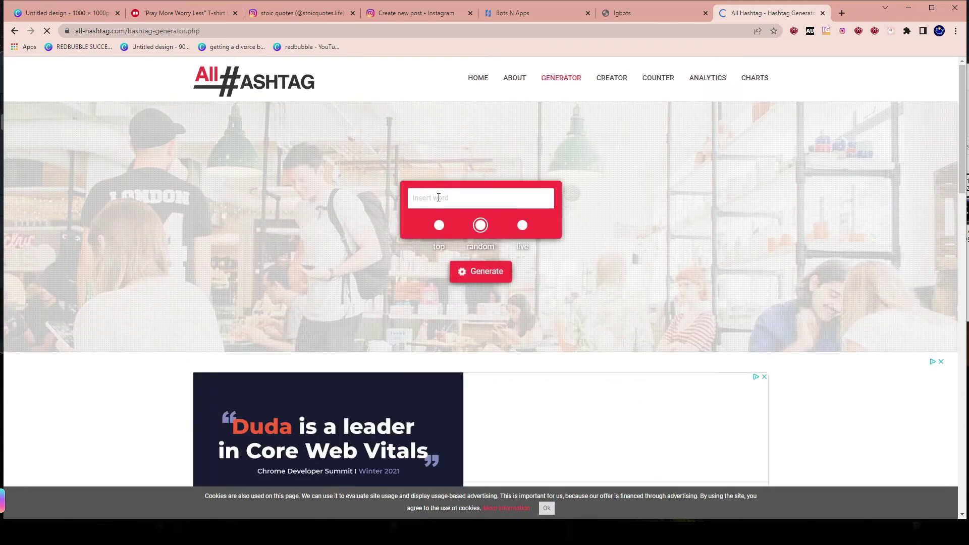
# - Generate random hashtags for "#christian" and copy the best 30 hashtags
pyautogui.click(468, 194)
pyautogui.write('#')
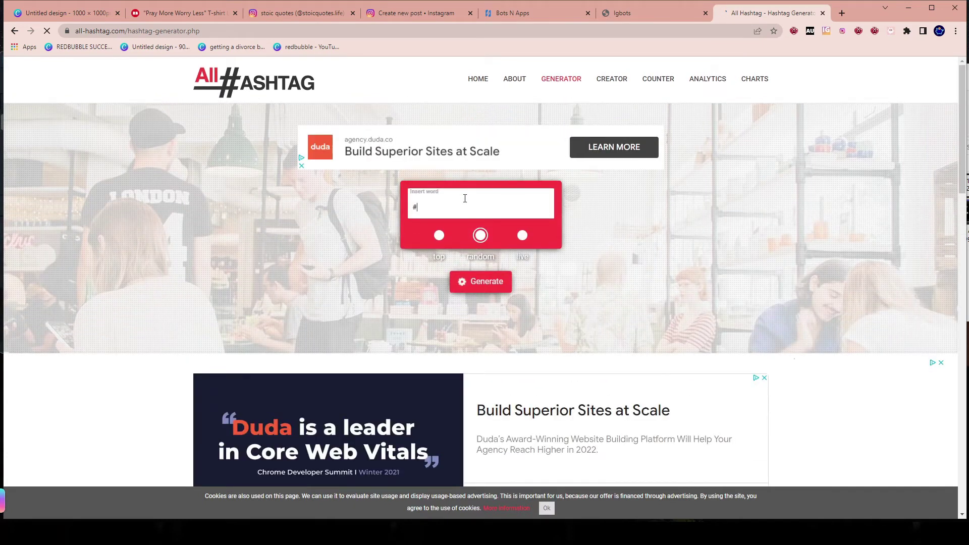
pyautogui.write('christian')
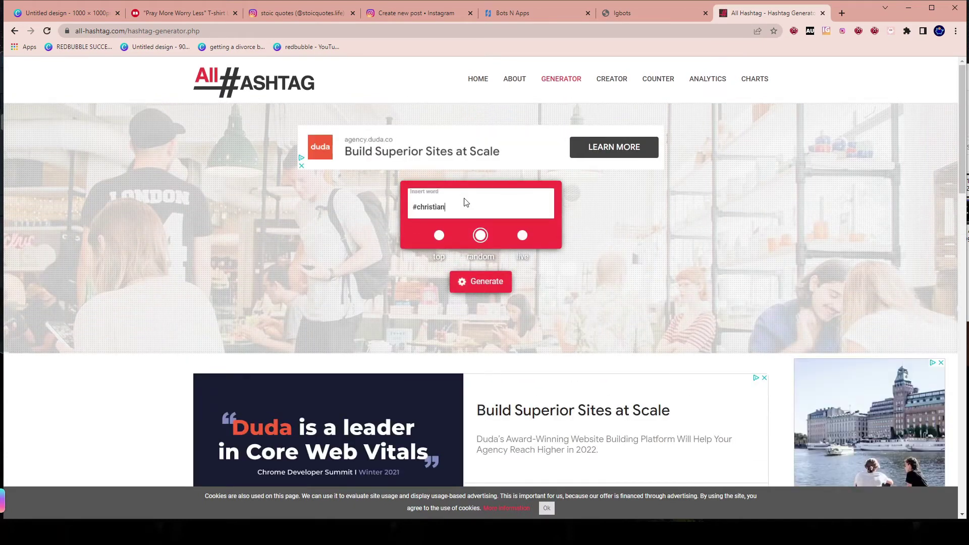
pyautogui.press('Return')
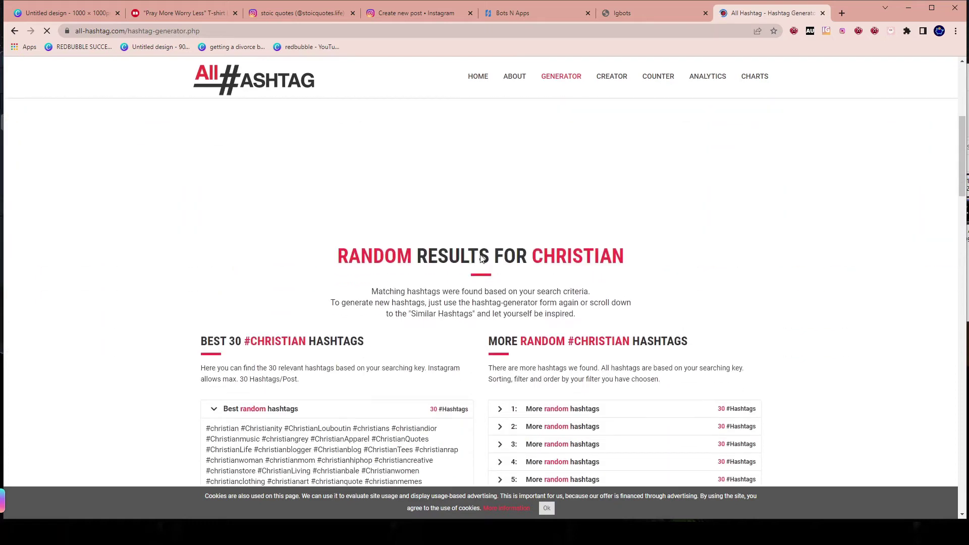
pyautogui.scroll(-4, 482, 259)
pyautogui.click(436, 314)
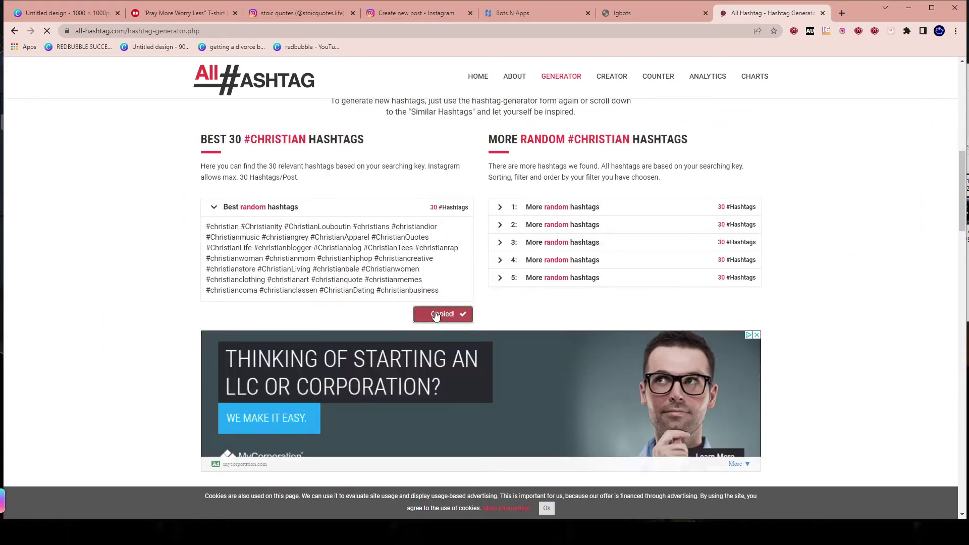
# - Return to the Instagram post, add spacer lines of single dots below the caption, paste the Christian hashtags beneath them, and review the text
pyautogui.click(646, 13)
pyautogui.click(530, 13)
pyautogui.click(405, 16)
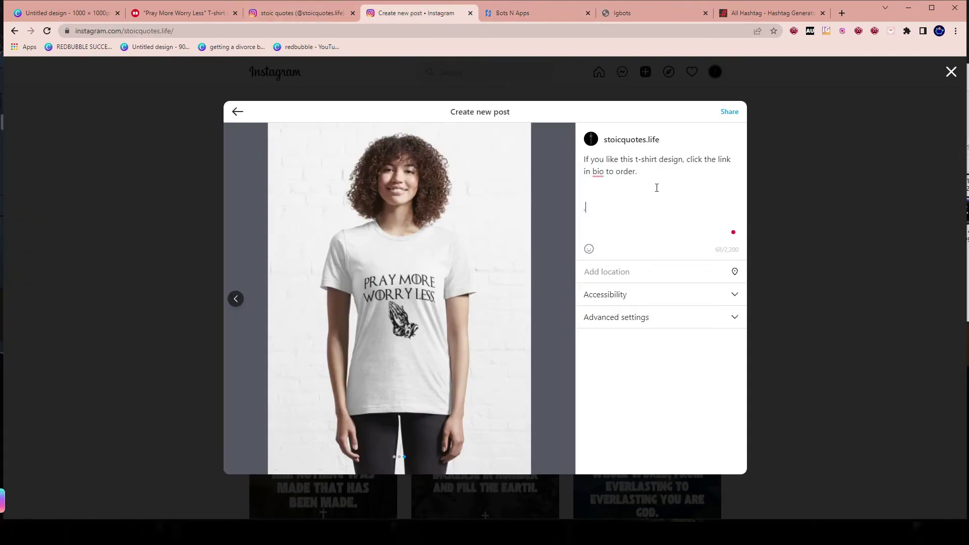
pyautogui.hotkey('ctrl', 'v')
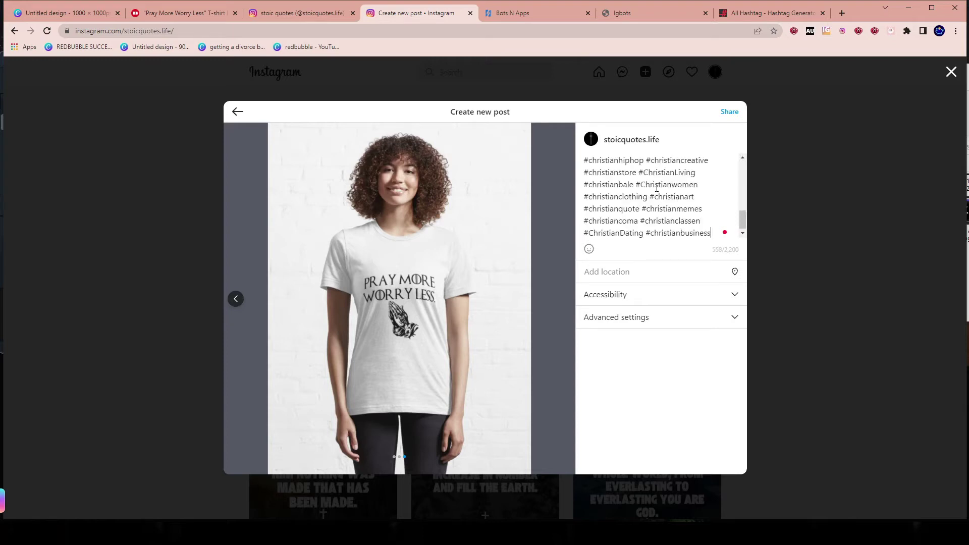
pyautogui.scroll(10, 614, 202)
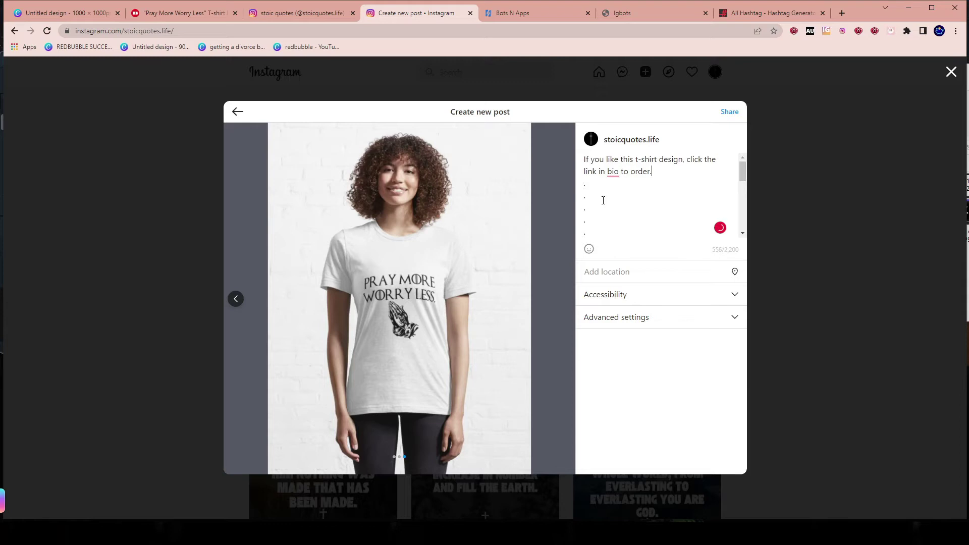
pyautogui.scroll(-10, 603, 200)
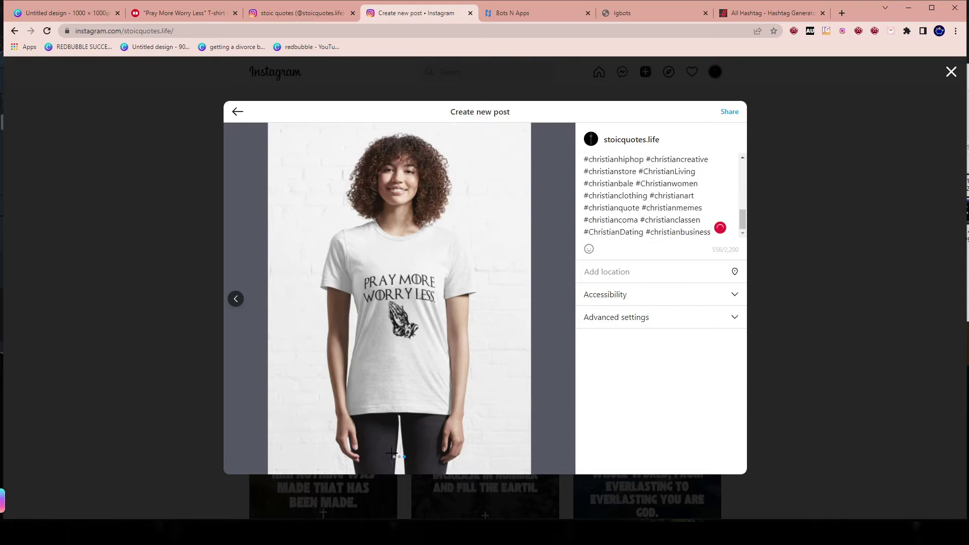
# - Page back to the first t-shirt image, share the post, and close the sharing window
pyautogui.click(236, 299)
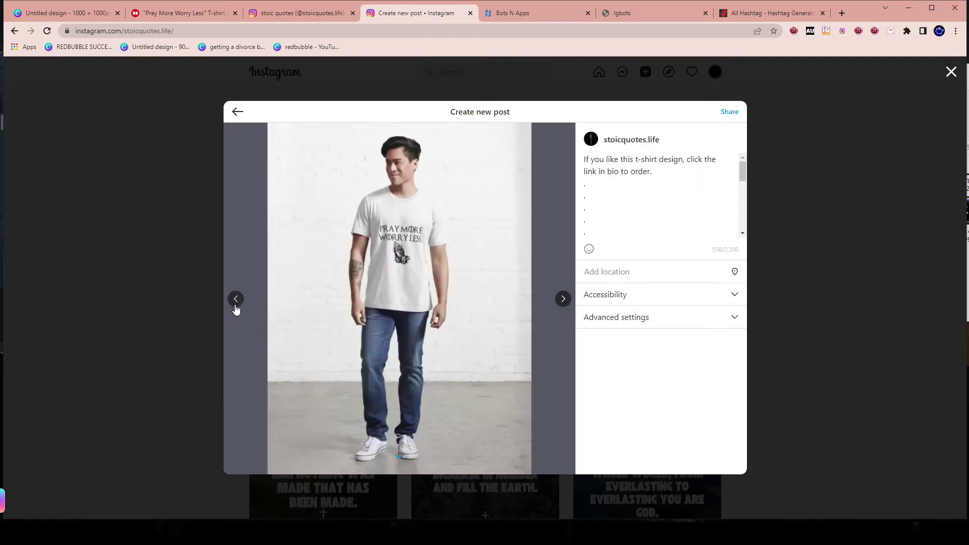
pyautogui.click(236, 302)
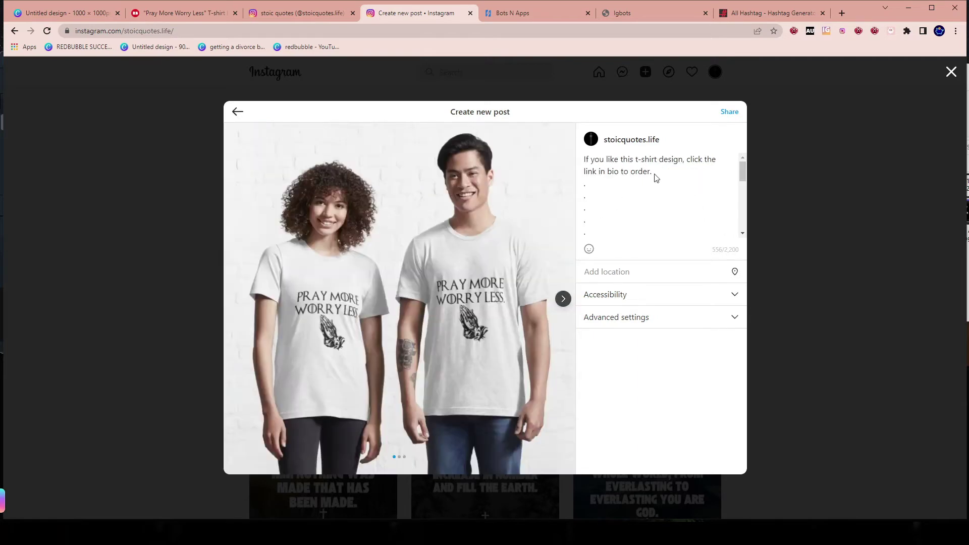
pyautogui.click(729, 112)
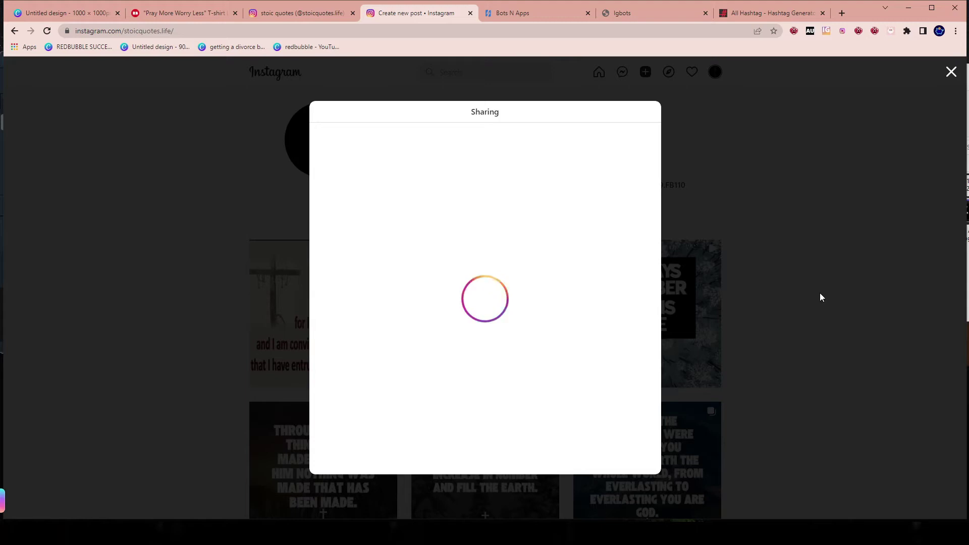
pyautogui.click(722, 162)
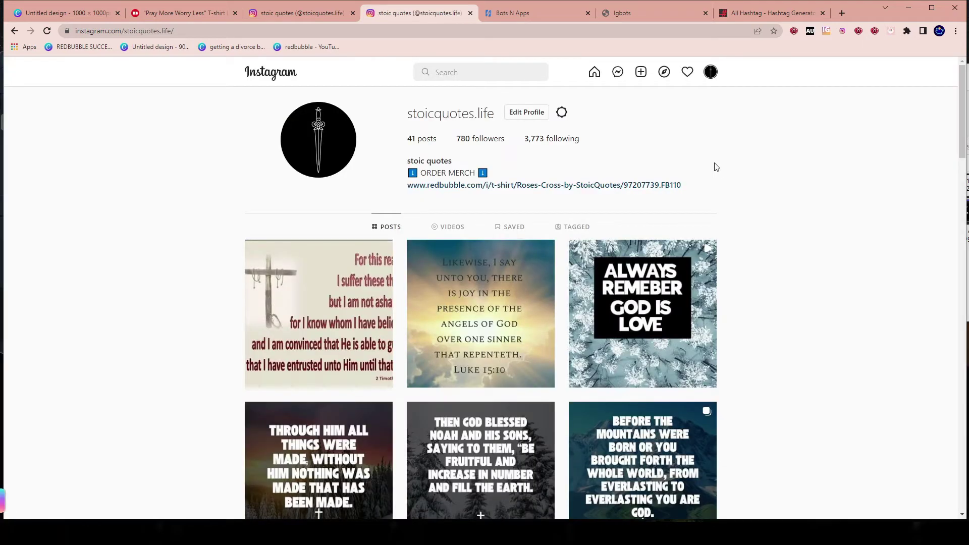
# - Edit the Instagram profile, replace its website link with the Redbubble Pray More Worry Less t-shirt URL, save it, and return to the profile
pyautogui.click(529, 113)
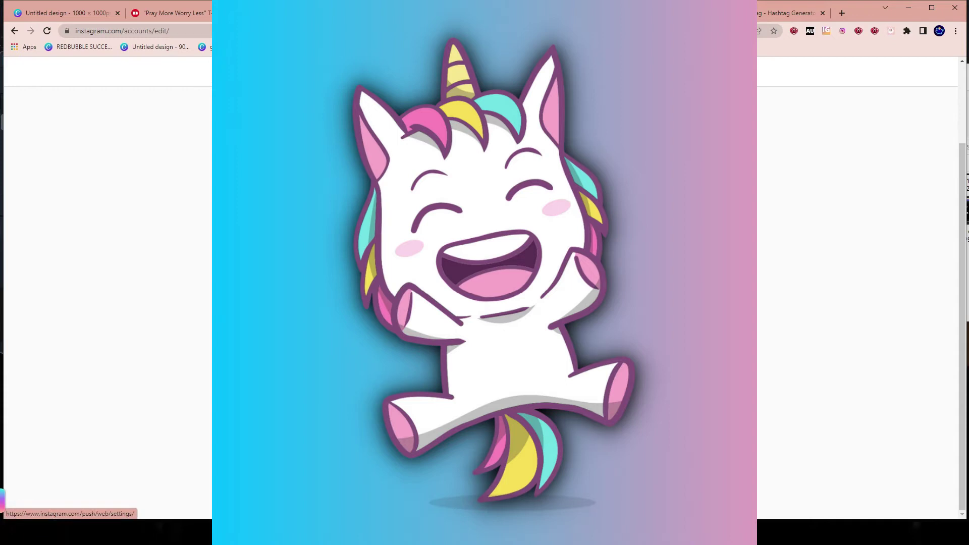
pyautogui.hotkey('ctrl', '2')
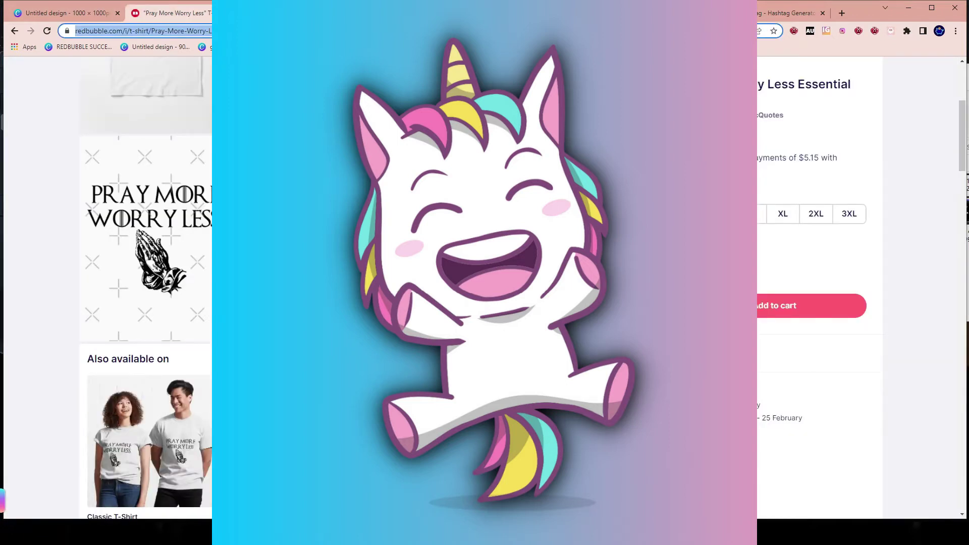
pyautogui.hotkey('ctrl', 'Tab')
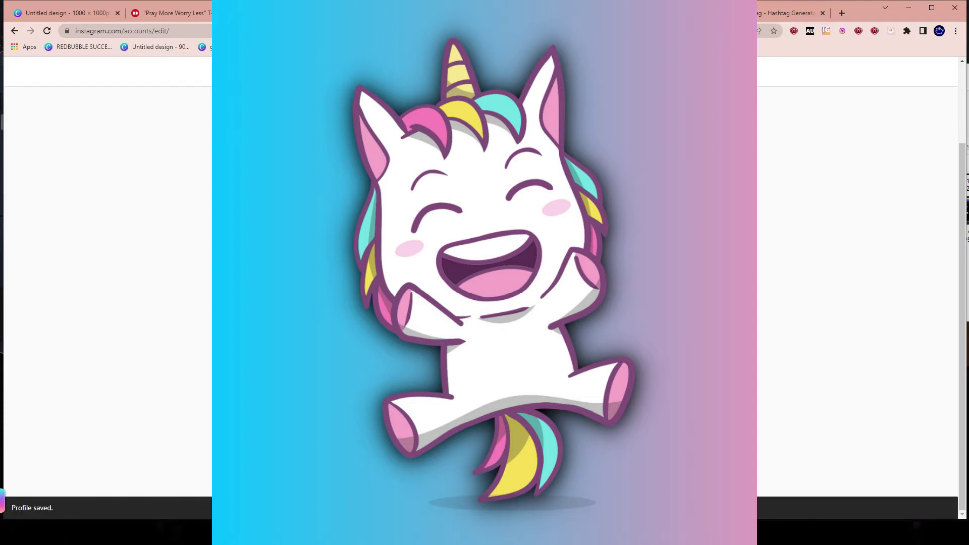
pyautogui.click(649, 100)
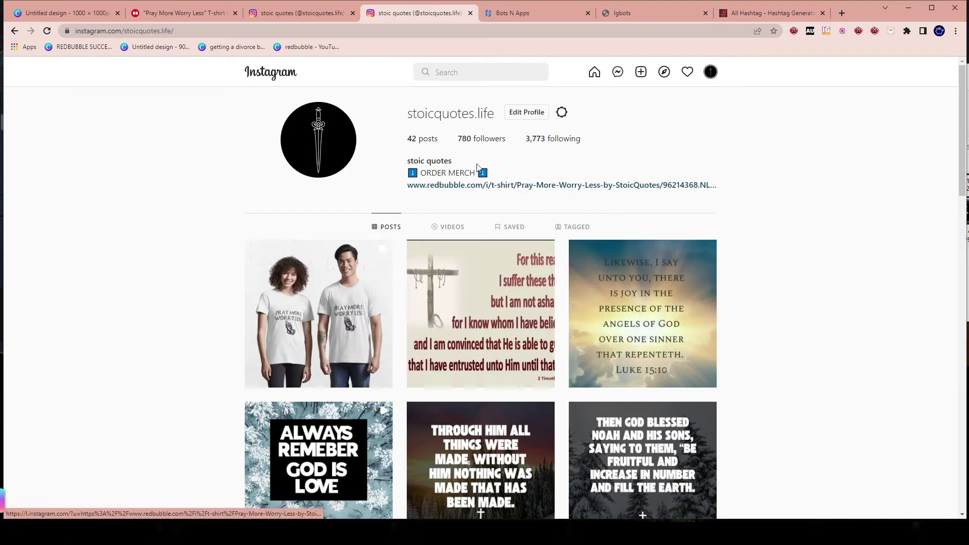
# - Test the bio's order link by opening it and looking over the Pray More Worry Less product page
pyautogui.click(504, 186)
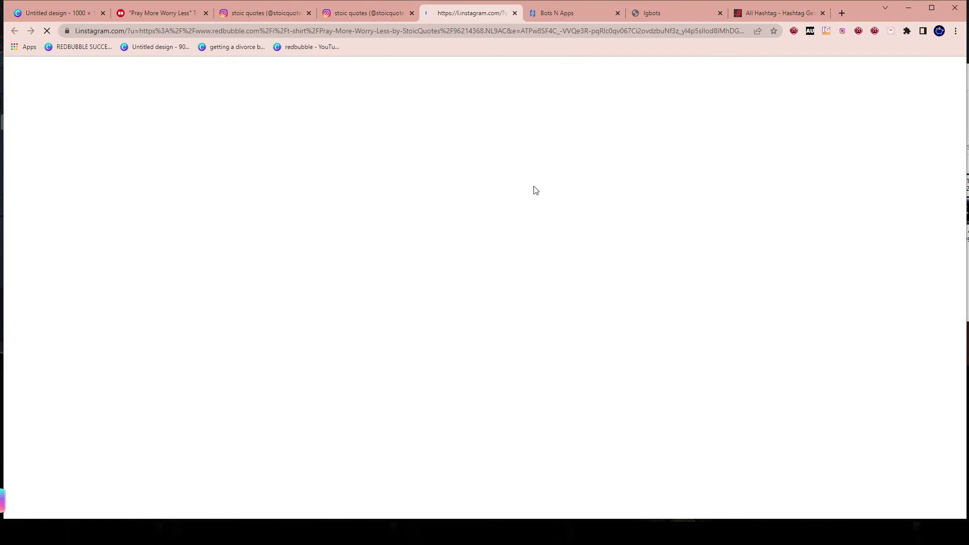
pyautogui.scroll(-2, 493, 86)
pyautogui.scroll(3, 777, 275)
pyautogui.scroll(-3, 777, 275)
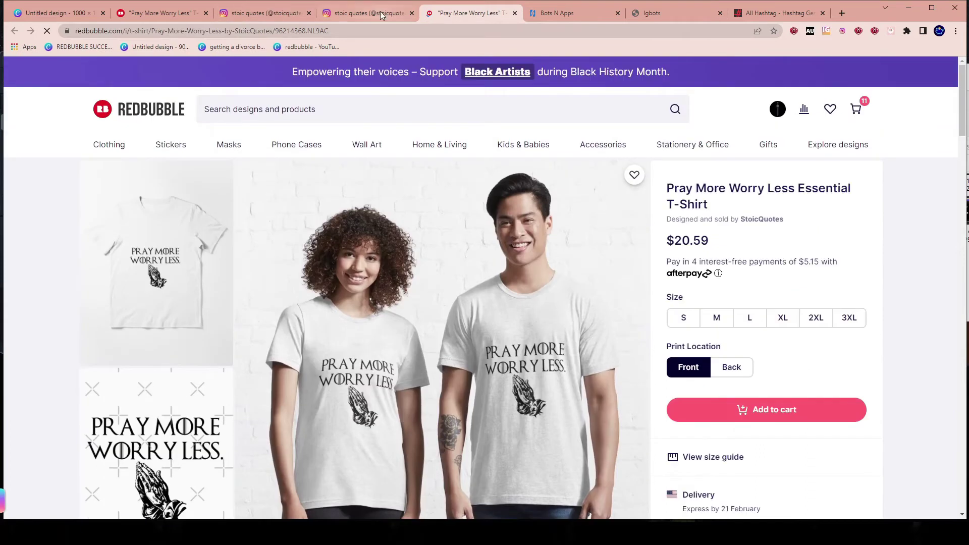
# - Return to the Instagram profile, open the newest t-shirt post, page through its images, and close it
pyautogui.click(348, 16)
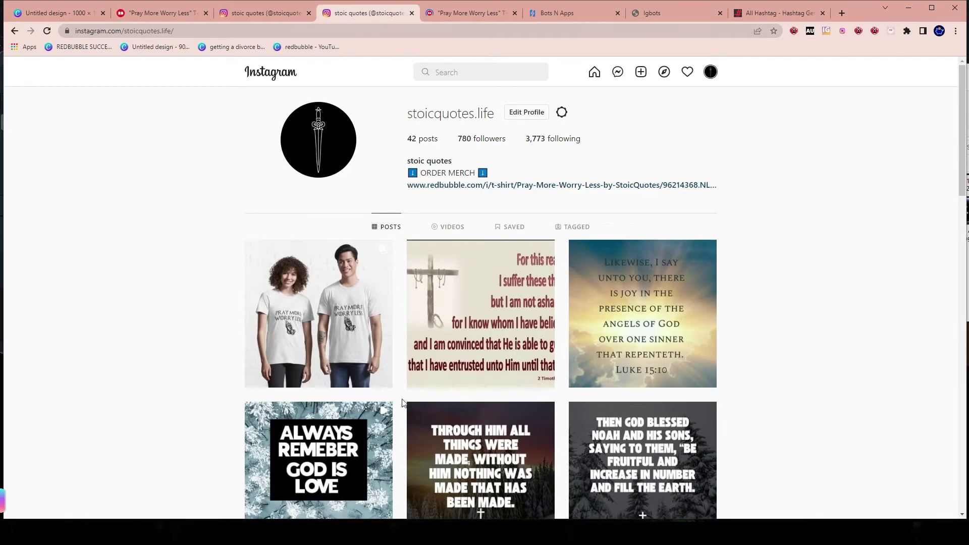
pyautogui.click(311, 356)
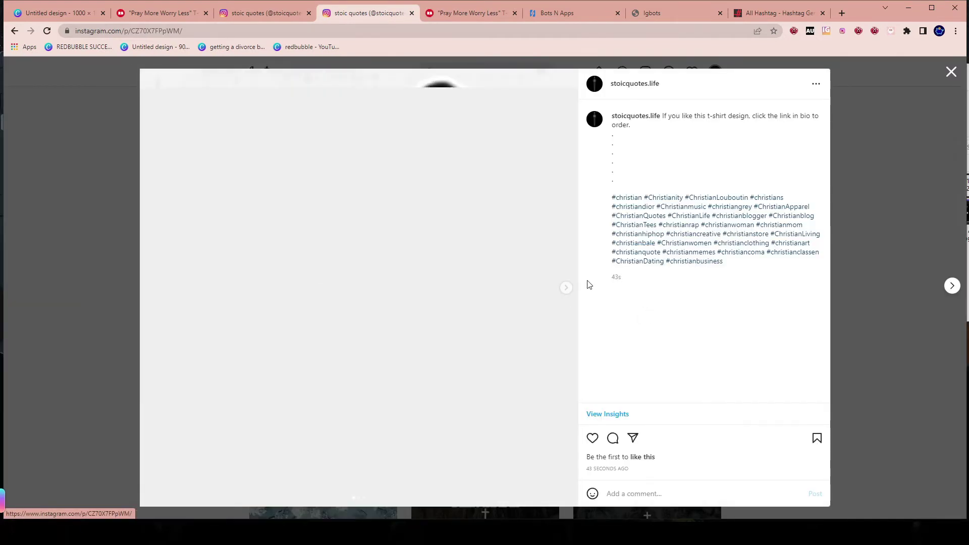
pyautogui.click(565, 287)
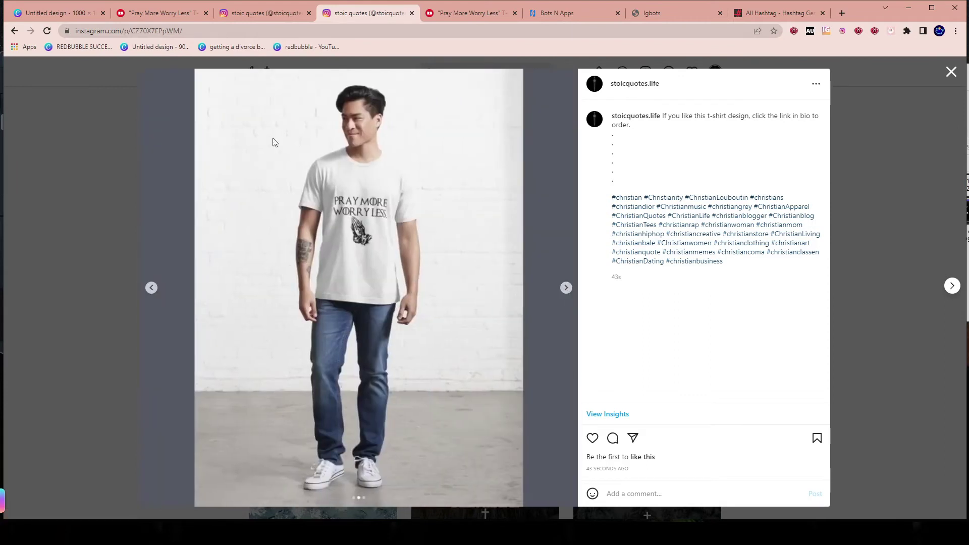
pyautogui.click(562, 285)
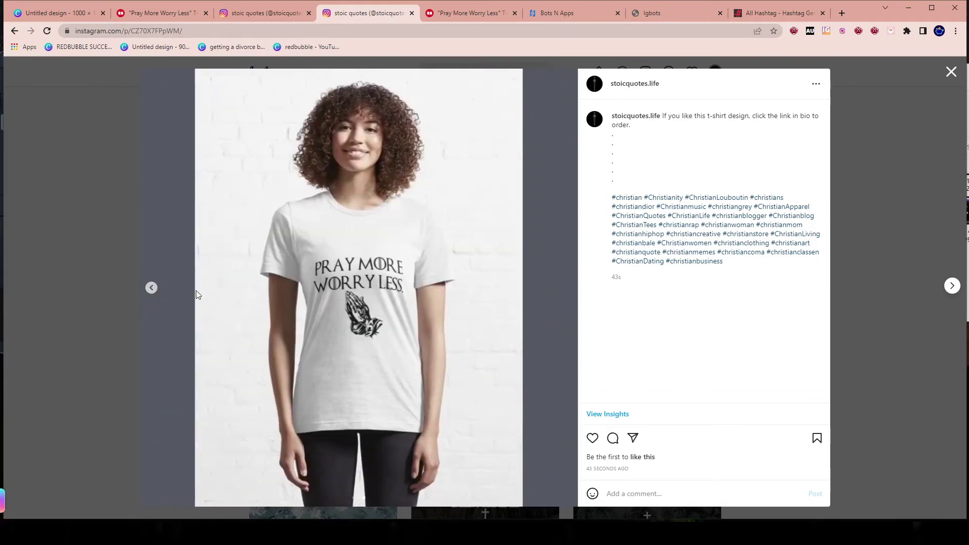
pyautogui.click(150, 286)
pyautogui.click(903, 218)
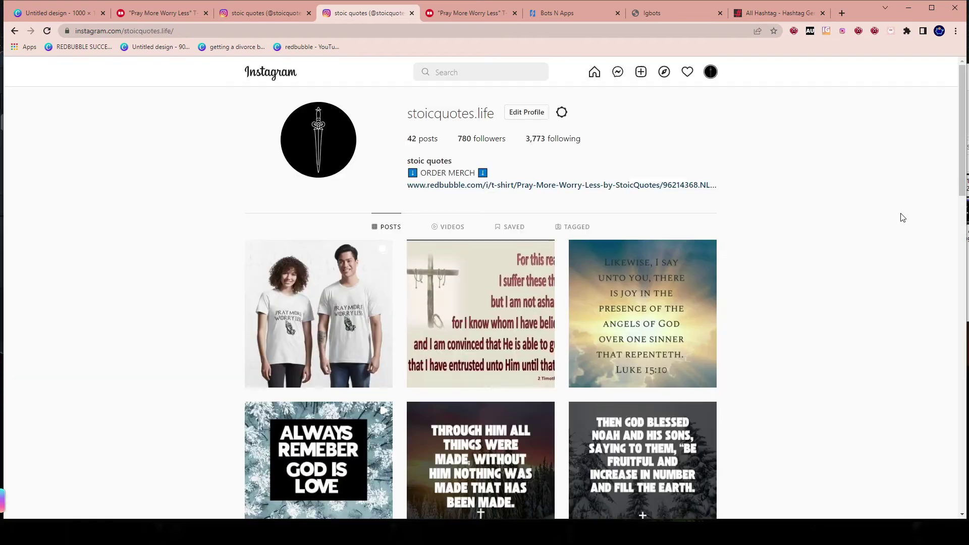
# - Reload the profile page and look through the mix of quote and merchandise posts in the grid
pyautogui.rightClick(766, 155)
pyautogui.click(808, 189)
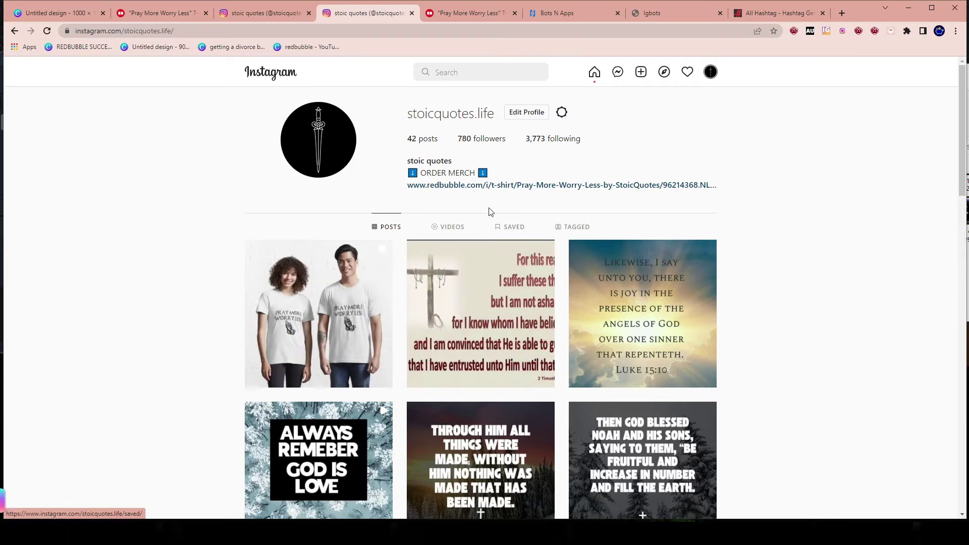
pyautogui.scroll(-1, 488, 357)
pyautogui.scroll(-20, 488, 358)
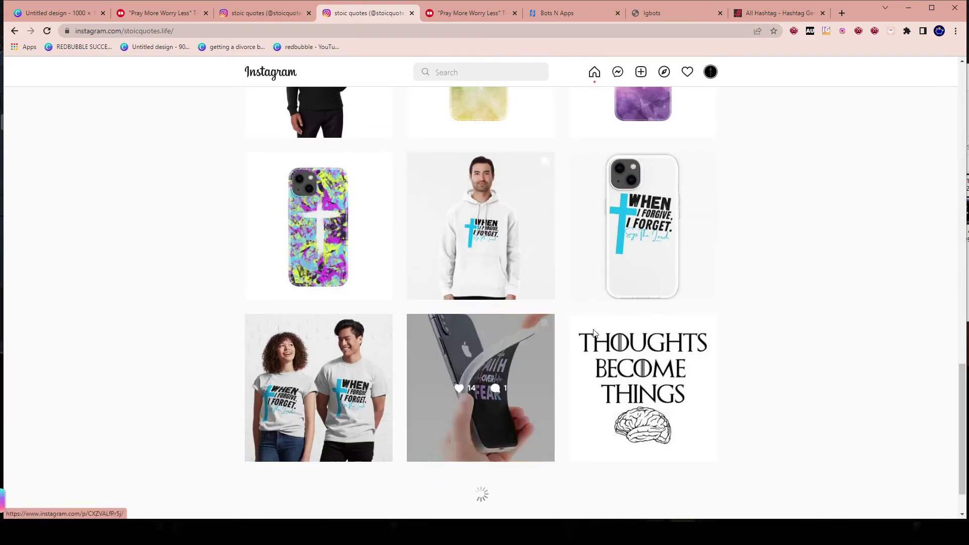
pyautogui.scroll(20, 507, 378)
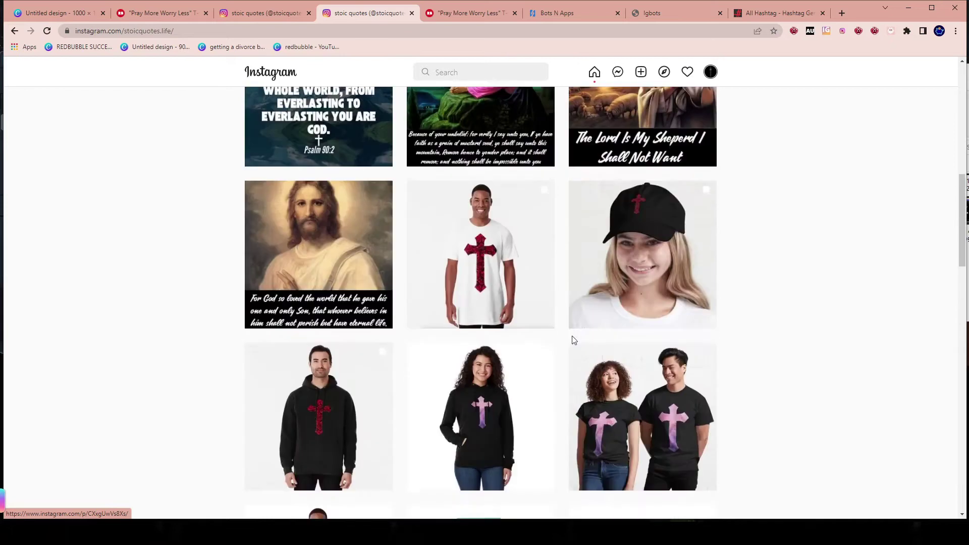
pyautogui.scroll(4, 696, 515)
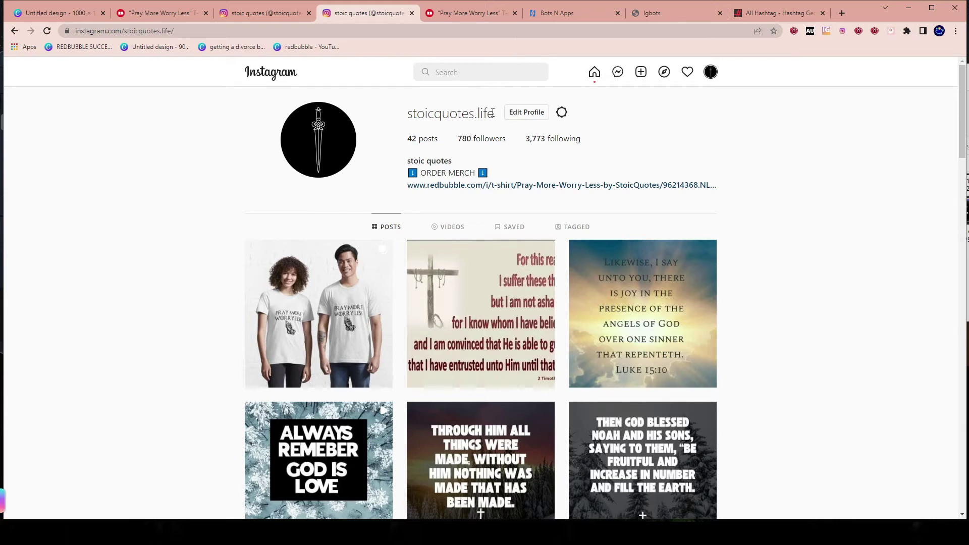
# - Start a hashtag search on Instagram and open the #jesus page from the recent searches
pyautogui.write('#')
pyautogui.click(487, 77)
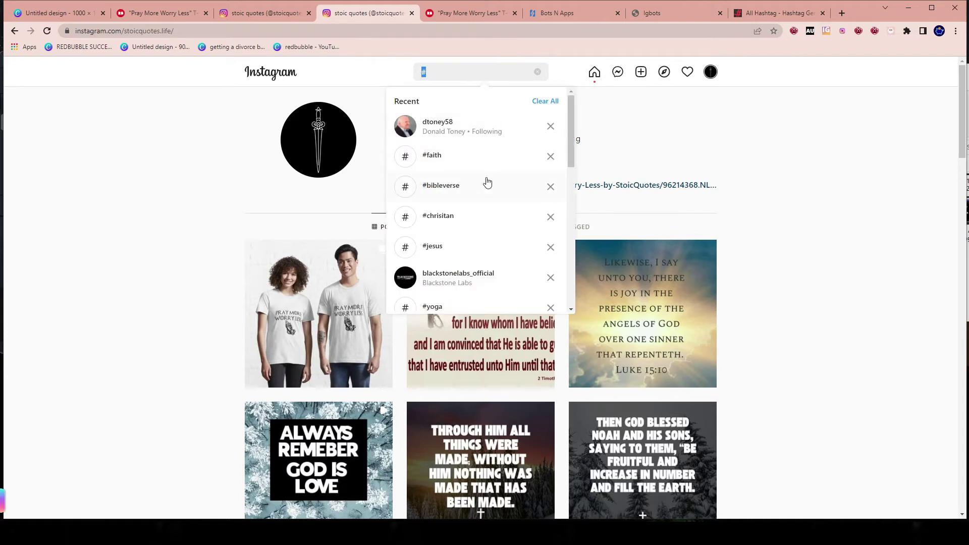
pyautogui.click(447, 249)
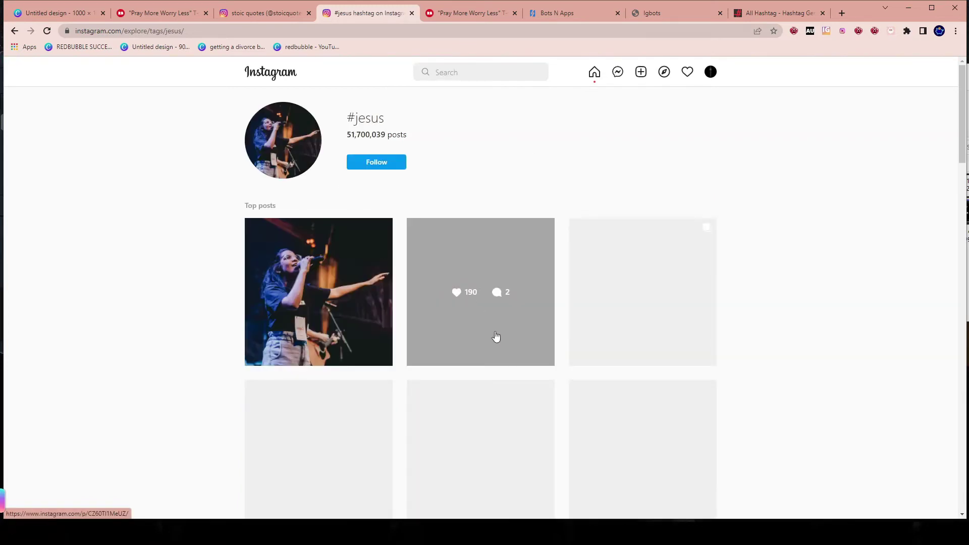
# - Reload the #jesus hashtag page and look through its top posts
pyautogui.scroll(-3, 497, 337)
pyautogui.scroll(3, 508, 339)
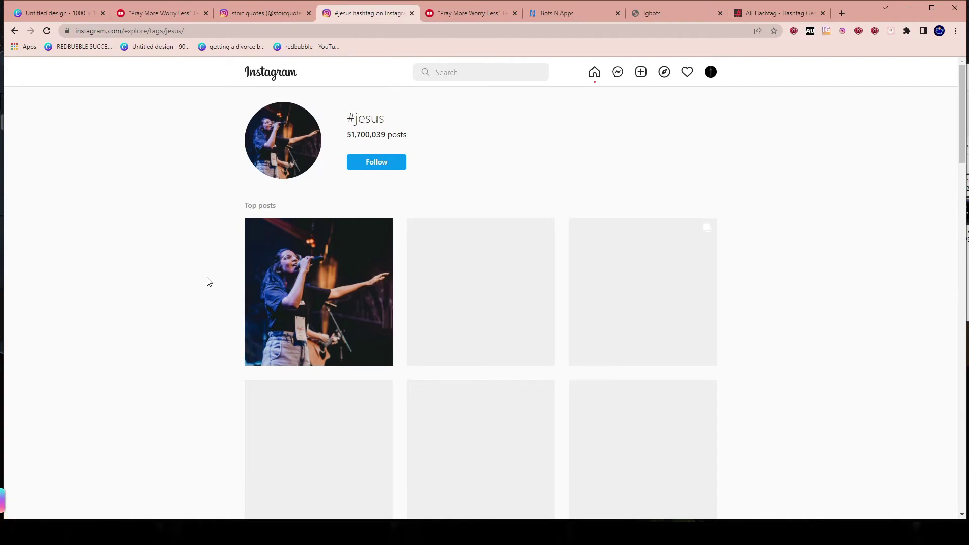
pyautogui.scroll(-5, 542, 298)
pyautogui.scroll(5, 541, 301)
pyautogui.rightClick(94, 121)
pyautogui.click(124, 150)
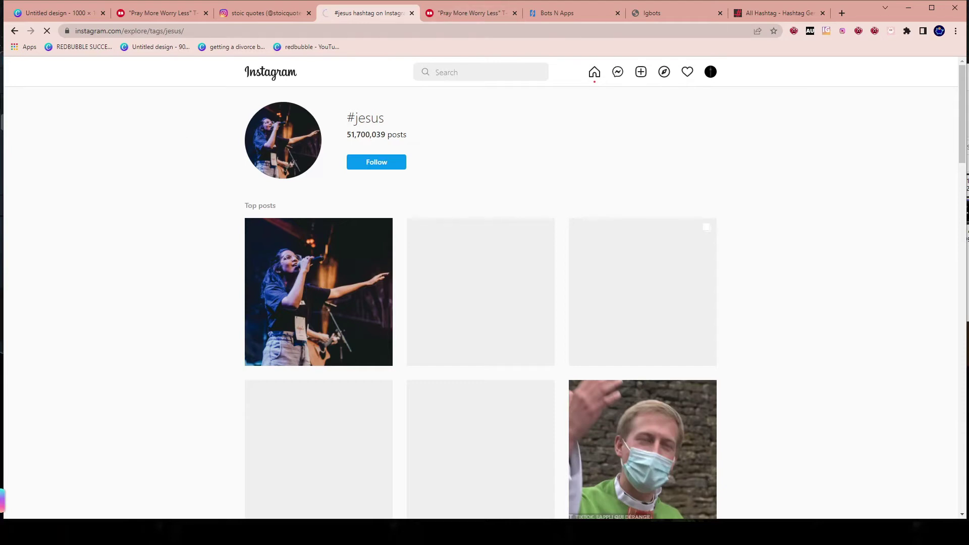
pyautogui.scroll(-5, 394, 324)
pyautogui.scroll(5, 395, 323)
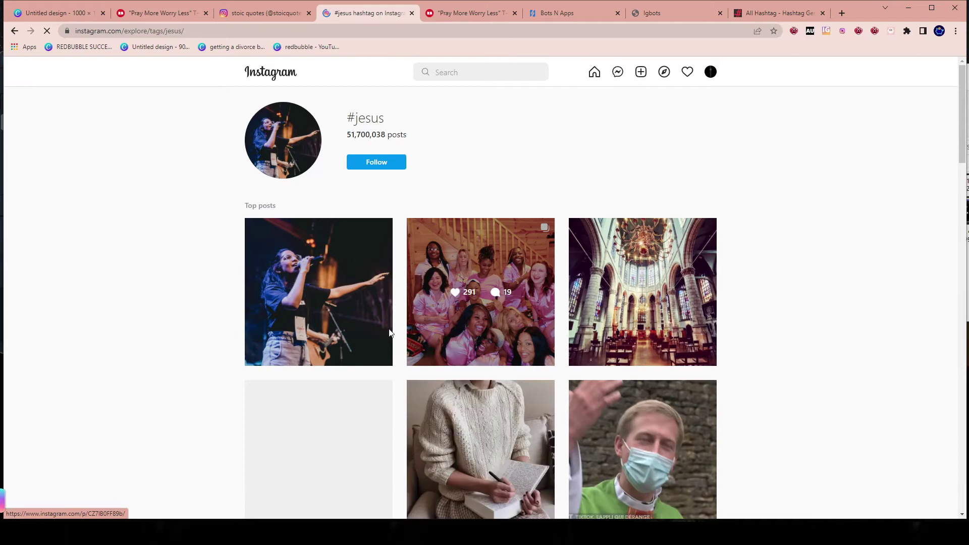
# - Open the second top post under #jesus and look through the list of accounts that liked it
pyautogui.click(473, 337)
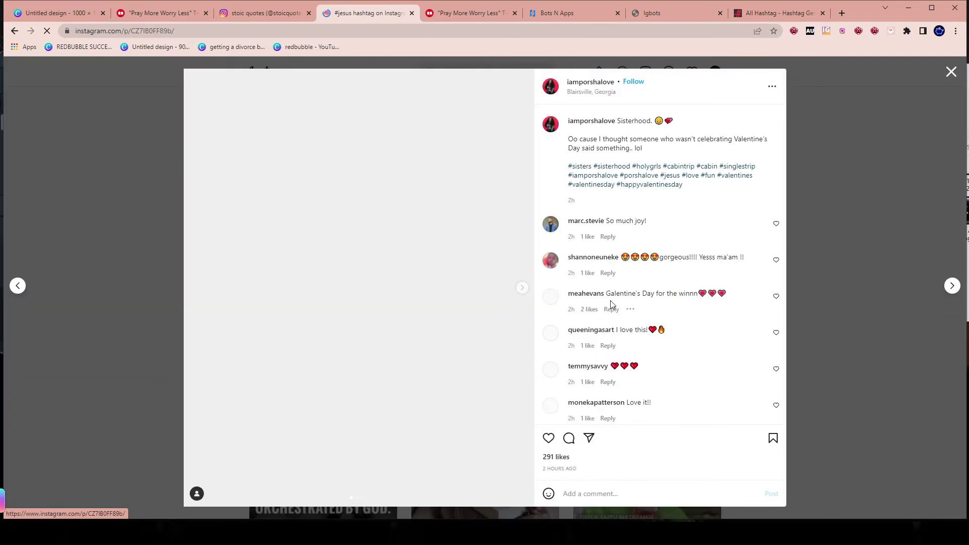
pyautogui.click(565, 457)
pyautogui.scroll(-5, 546, 309)
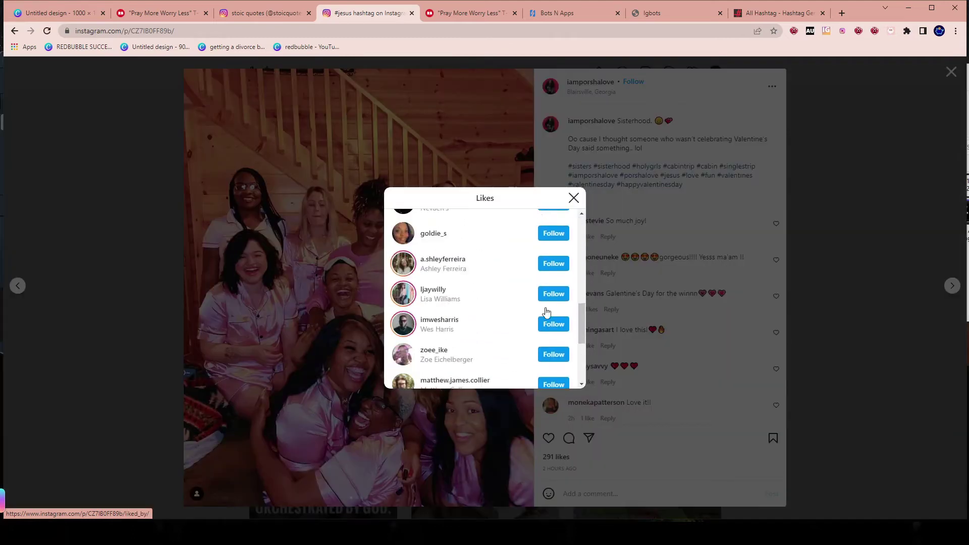
pyautogui.scroll(10, 489, 328)
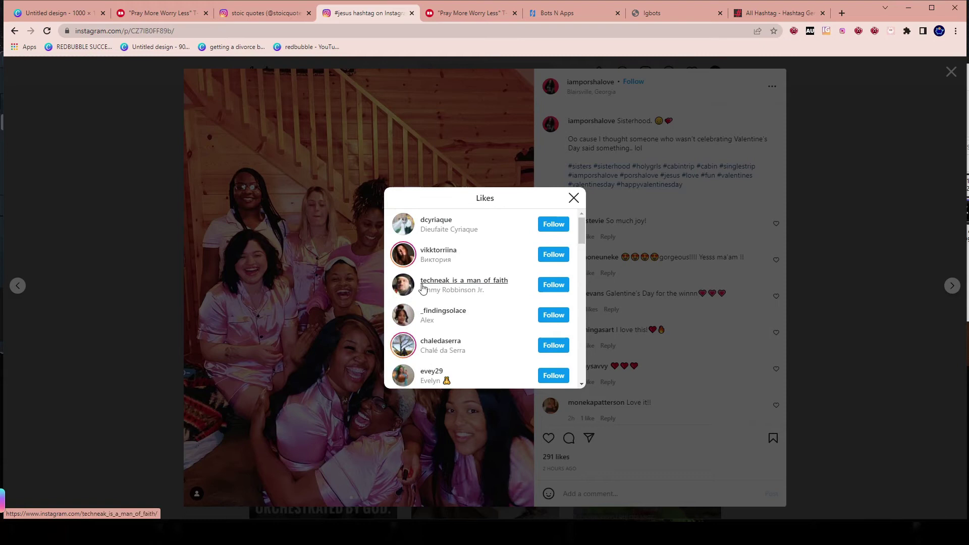
# - Look over the Instagram automation tools on the Bots N Apps store and the Igbots page
pyautogui.click(553, 14)
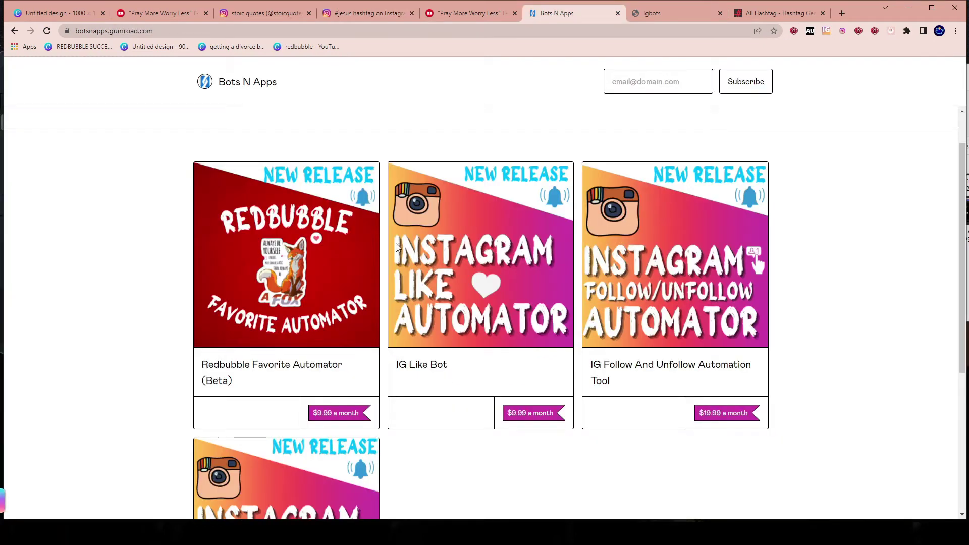
pyautogui.click(657, 13)
pyautogui.scroll(-5, 532, 264)
pyautogui.scroll(5, 531, 343)
pyautogui.click(555, 13)
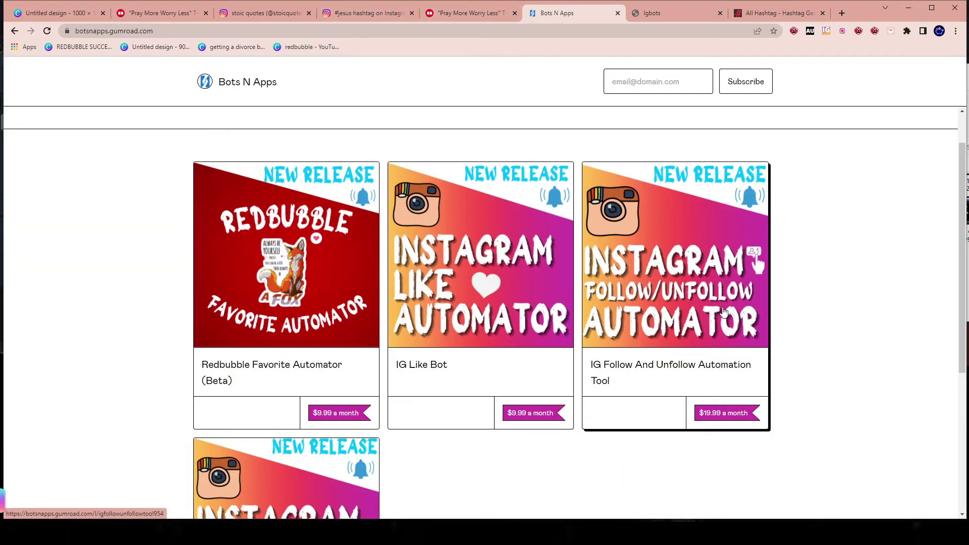
# - Open autopilotpassiveincome.com in a new browser tab and look through its free Instagram bot installation guide
pyautogui.click(842, 13)
pyautogui.write('auto')
pyautogui.press('Return')
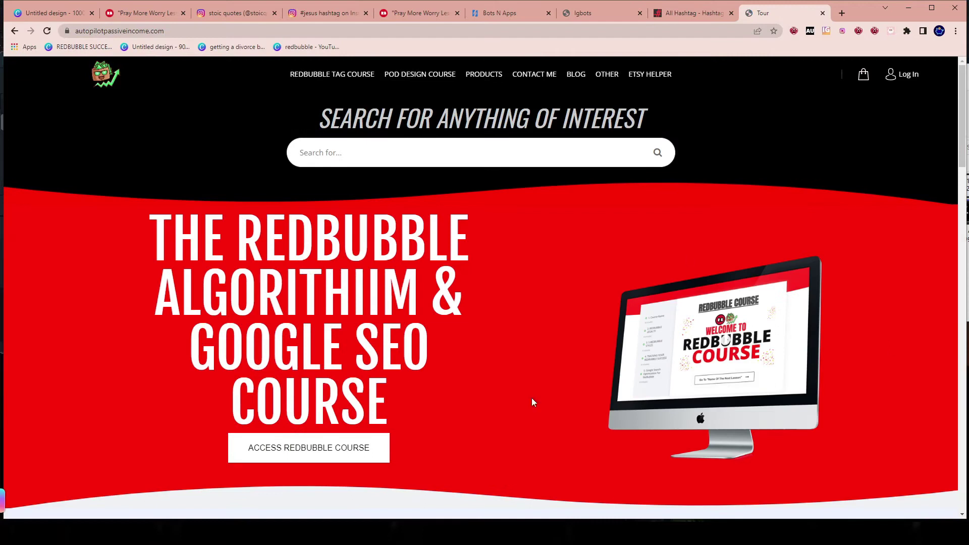
pyautogui.moveTo(608, 80)
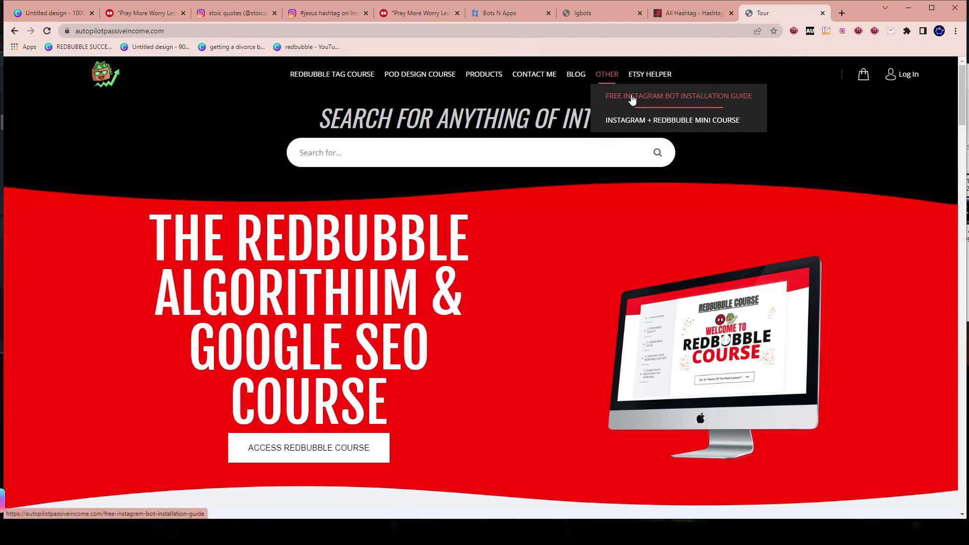
pyautogui.click(661, 103)
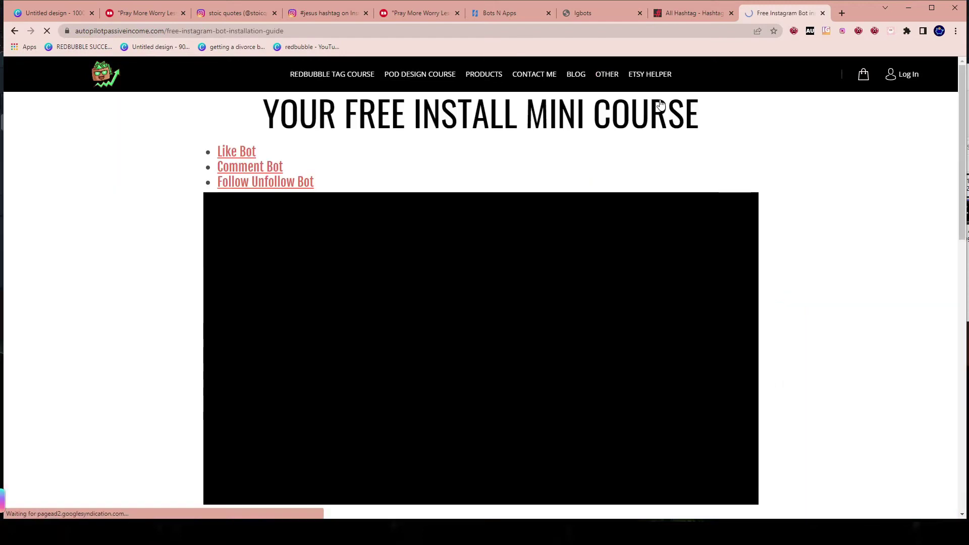
pyautogui.scroll(-8, 392, 251)
pyautogui.scroll(10, 485, 288)
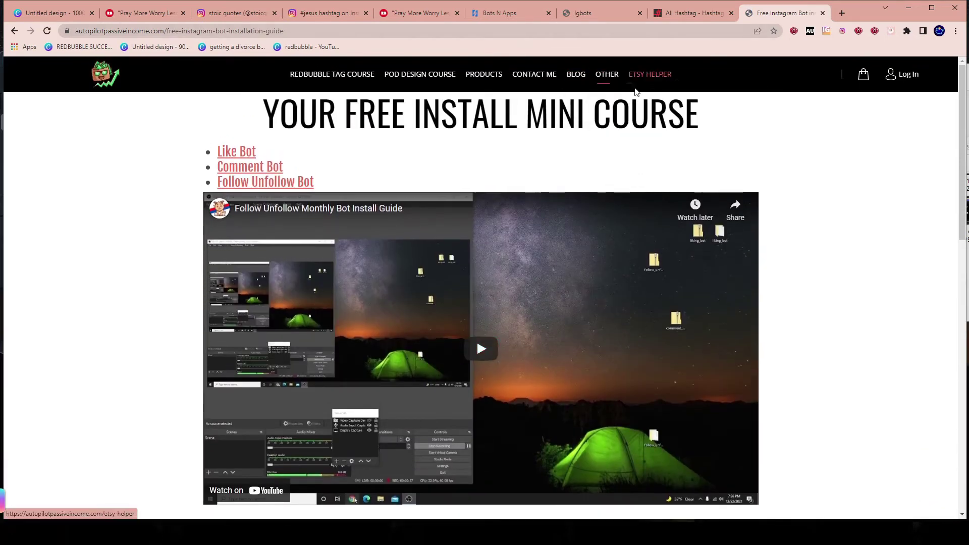
# - Open the site's Instagram + Redbubble mini course page and examine the course overview, sign-up options, and key concepts
pyautogui.moveTo(607, 76)
pyautogui.click(630, 118)
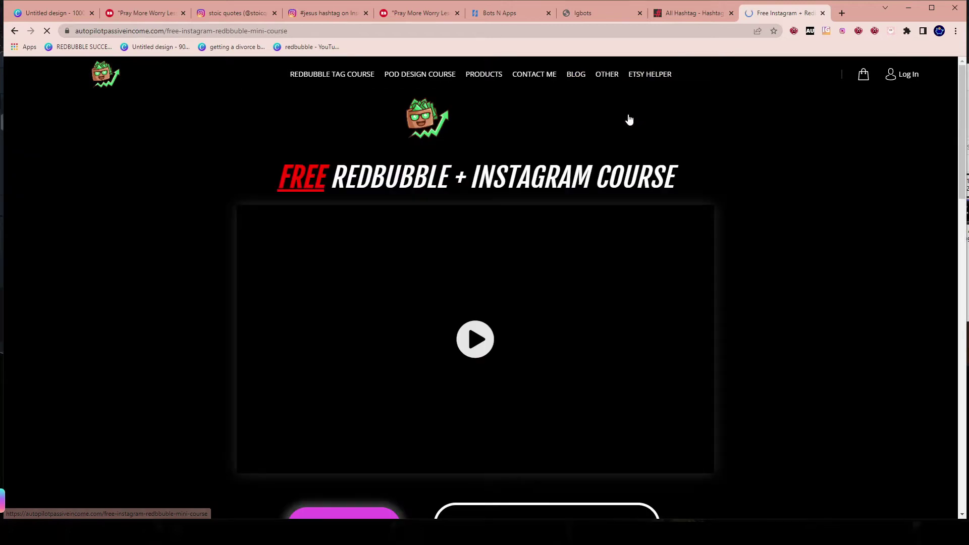
pyautogui.scroll(-3, 561, 430)
pyautogui.scroll(3, 642, 328)
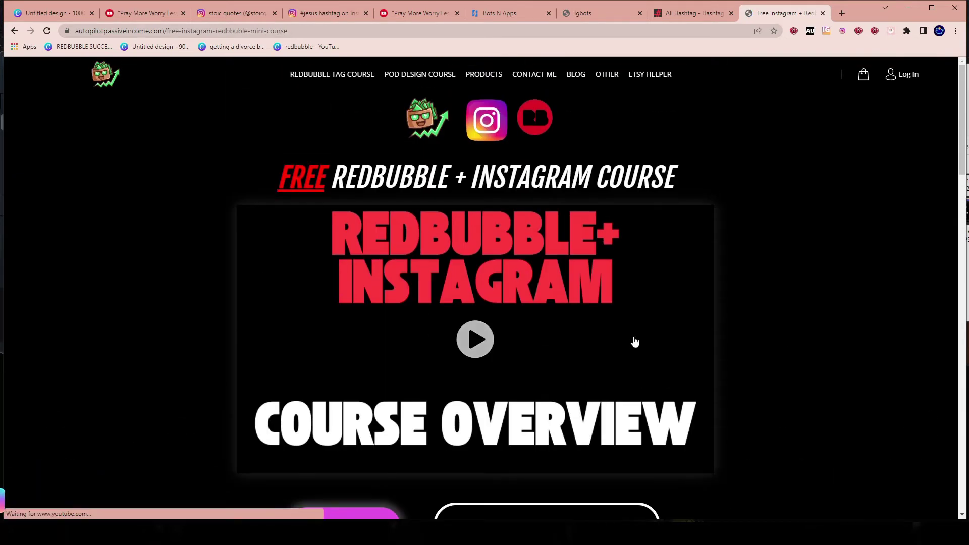
pyautogui.scroll(-6, 635, 342)
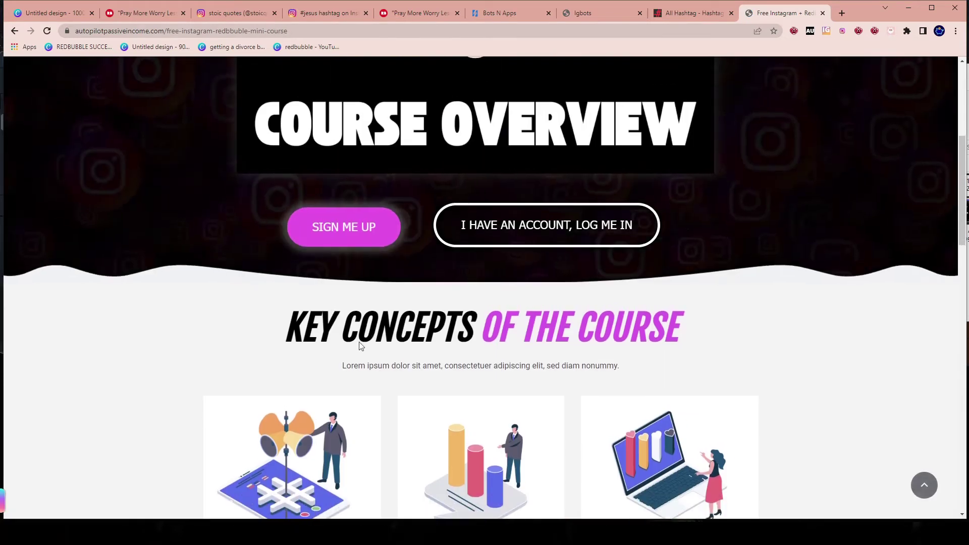
pyautogui.scroll(5, 637, 202)
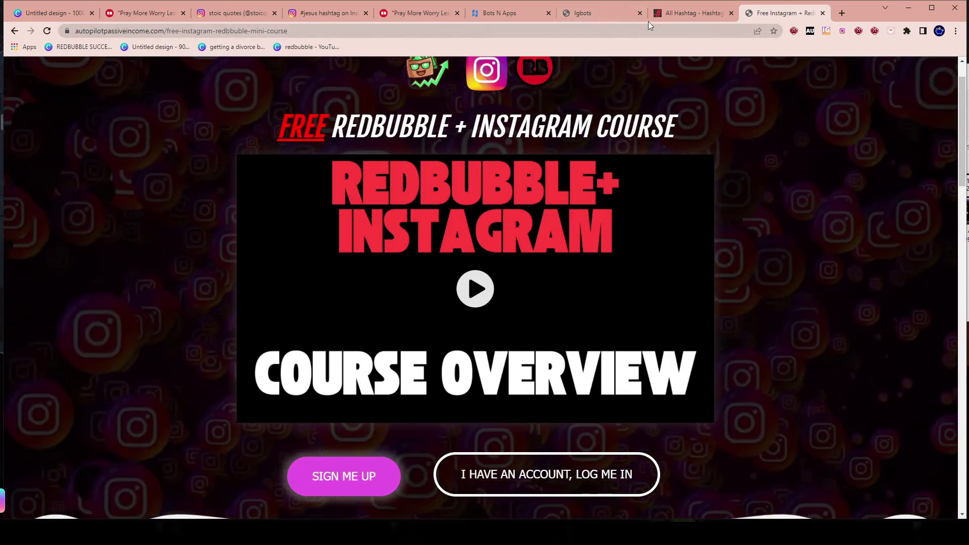
pyautogui.scroll(-1, 559, 225)
pyautogui.scroll(-10, 598, 322)
pyautogui.scroll(6, 598, 322)
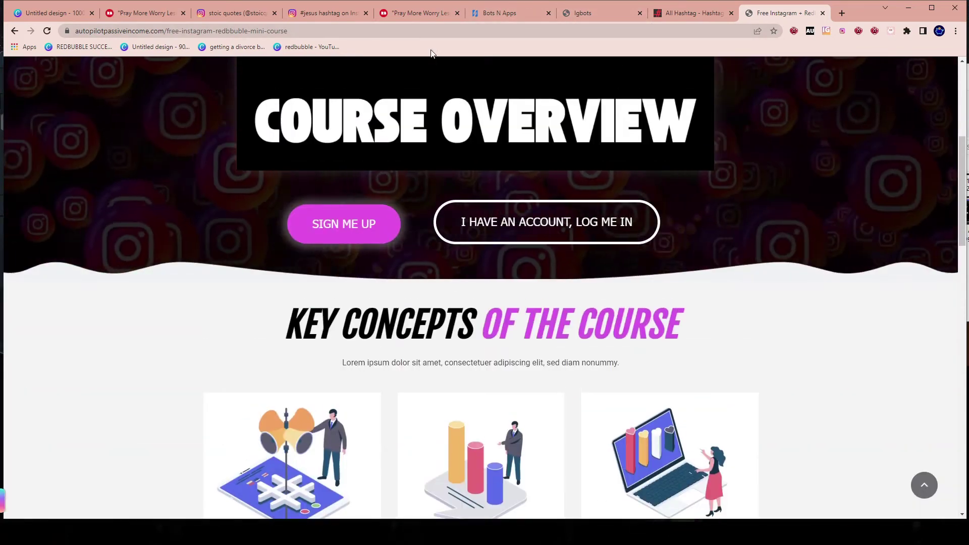
# - Turn on the Optimal Instagram Bot for the open #jesus post and reopen the list of accounts that liked it
pyautogui.click(321, 7)
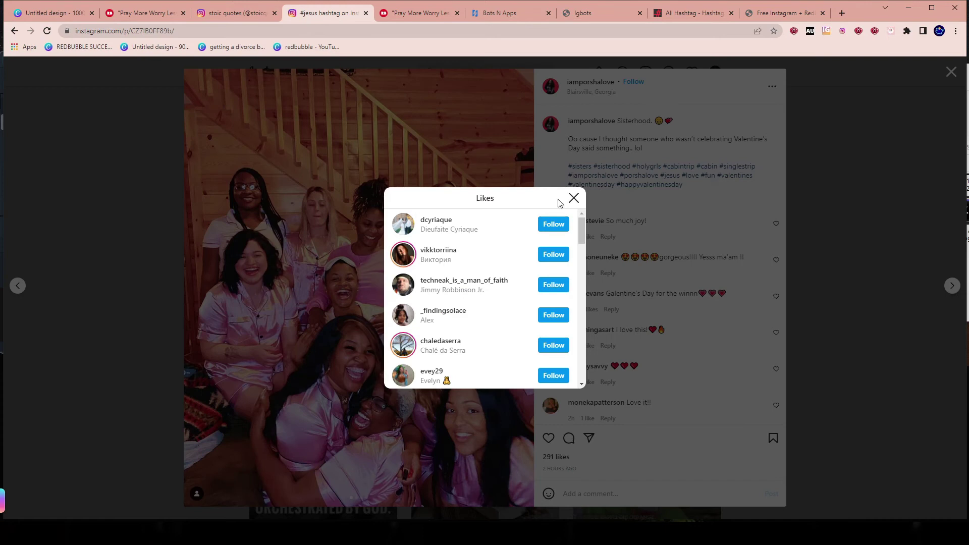
pyautogui.click(794, 30)
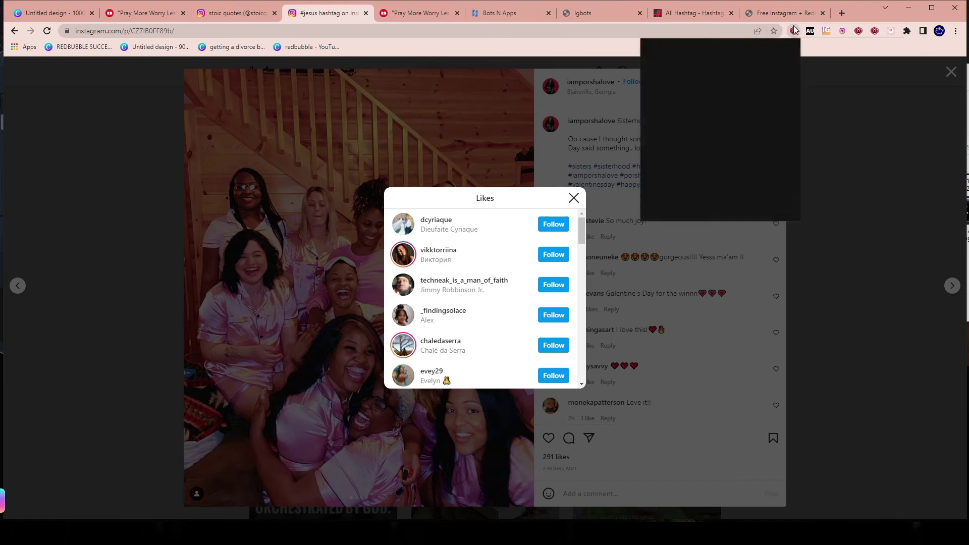
pyautogui.click(752, 48)
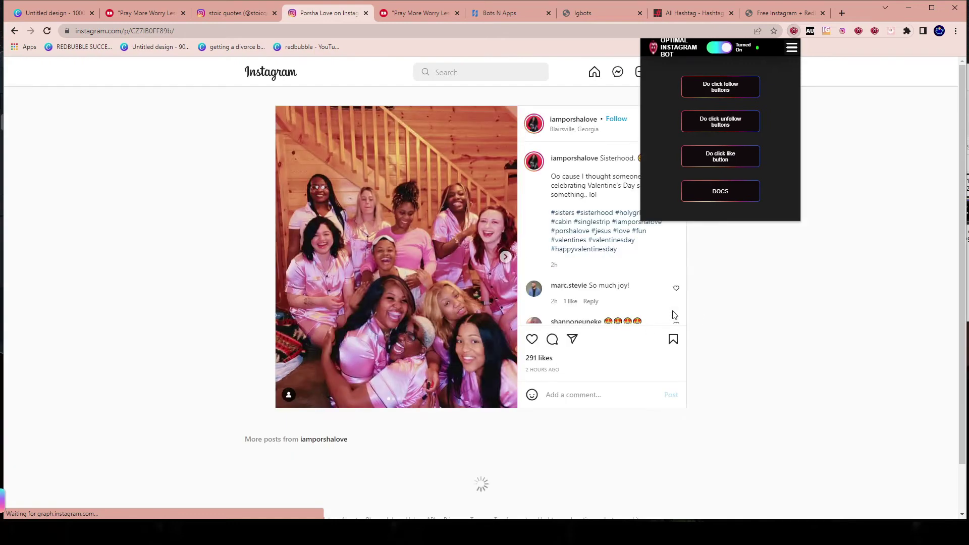
pyautogui.click(741, 342)
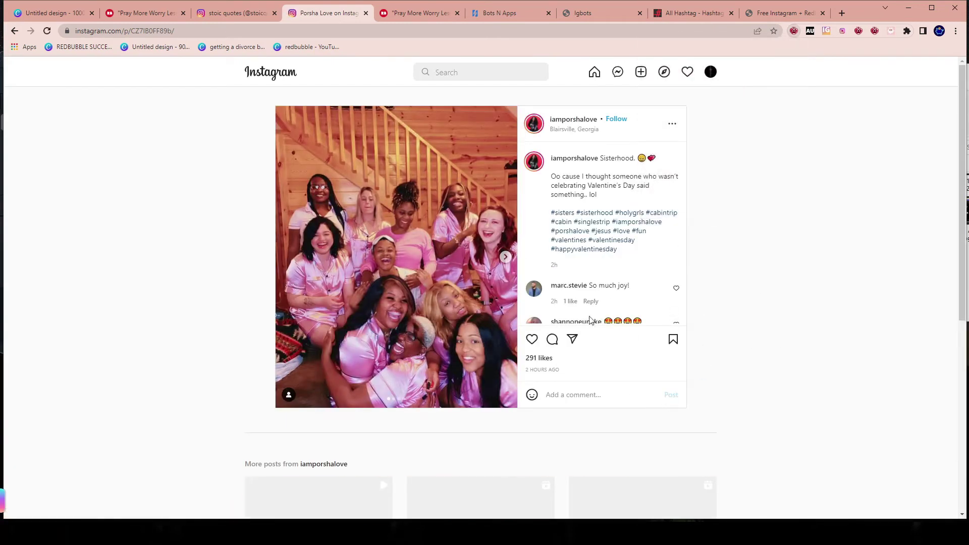
pyautogui.click(544, 362)
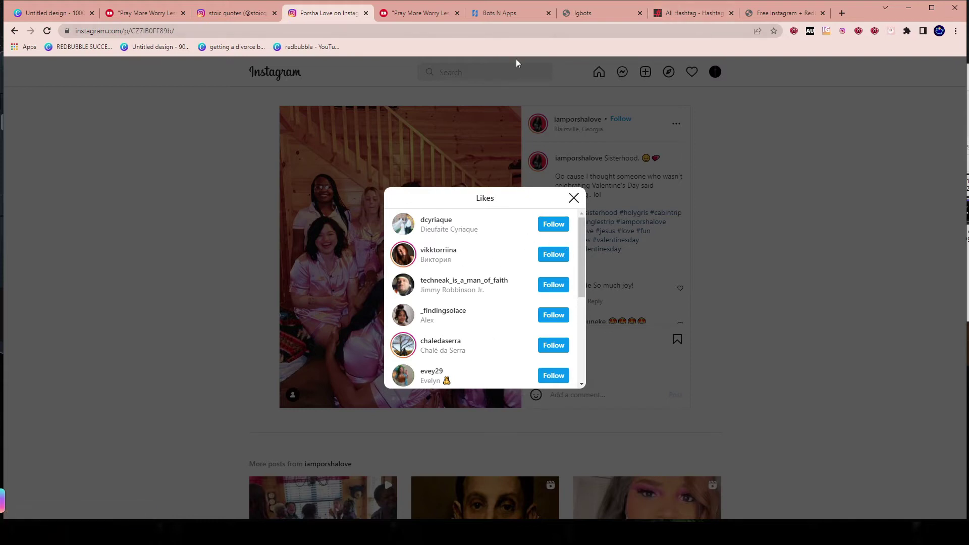
pyautogui.click(646, 154)
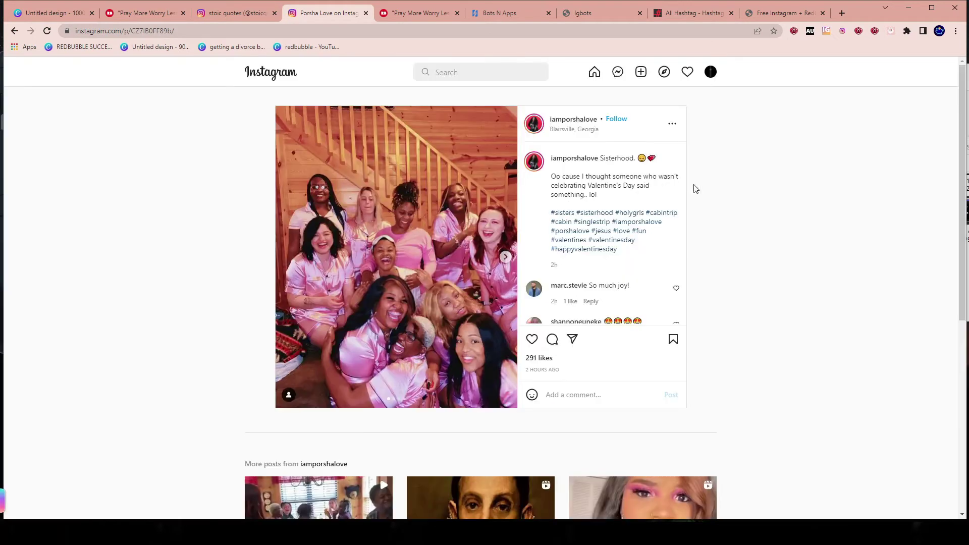
pyautogui.click(545, 359)
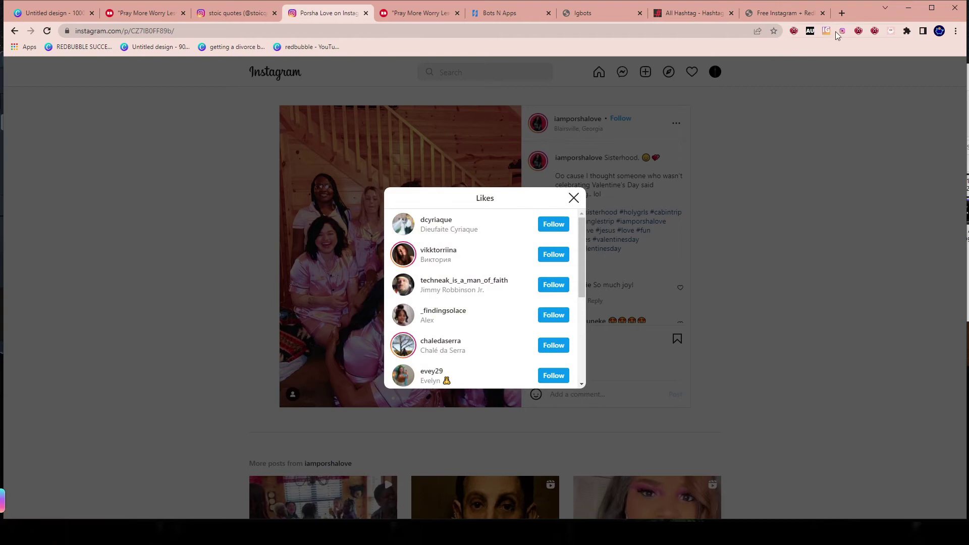
# - Check the bot's follow quantity and delay settings and start automatically following the accounts in the likes list
pyautogui.click(794, 32)
pyautogui.click(788, 48)
pyautogui.click(788, 48)
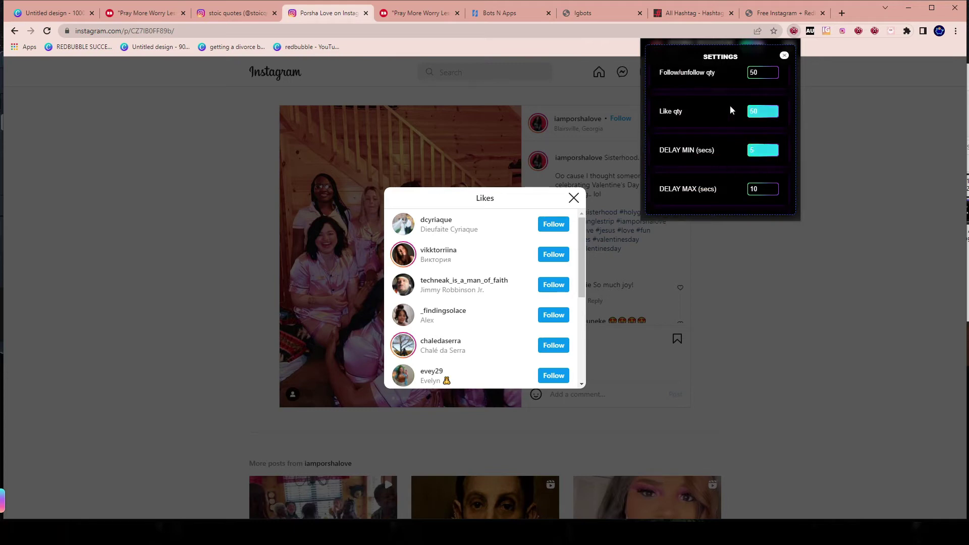
pyautogui.scroll(1, 725, 123)
pyautogui.click(763, 85)
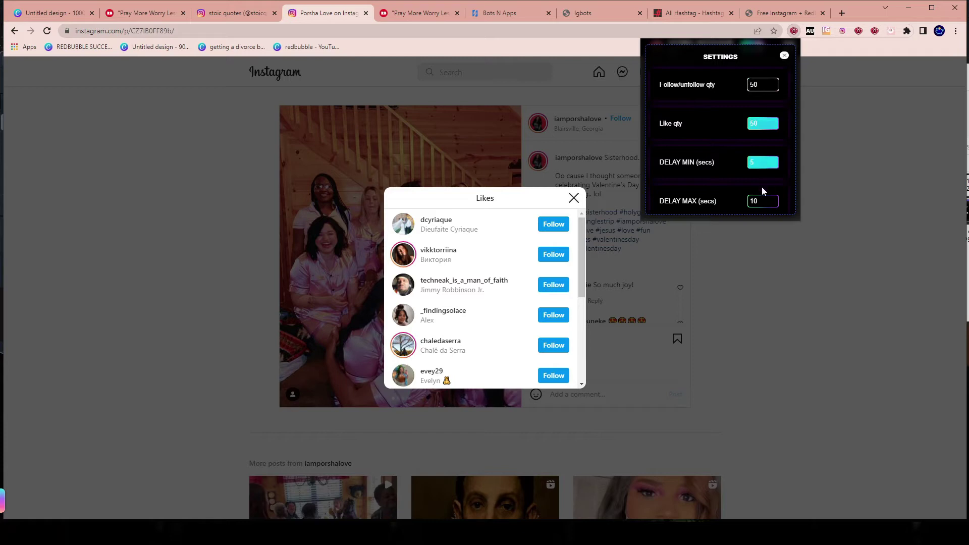
pyautogui.click(784, 55)
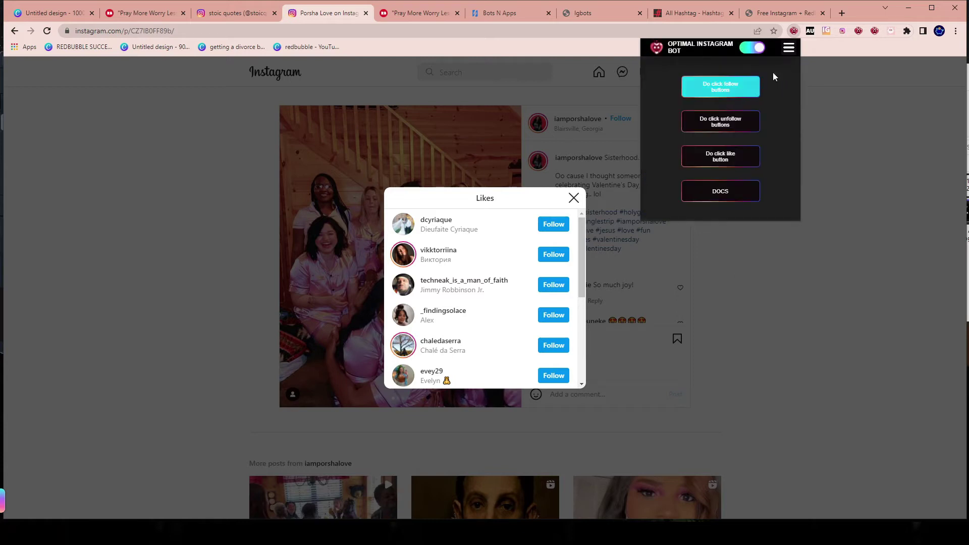
pyautogui.click(726, 88)
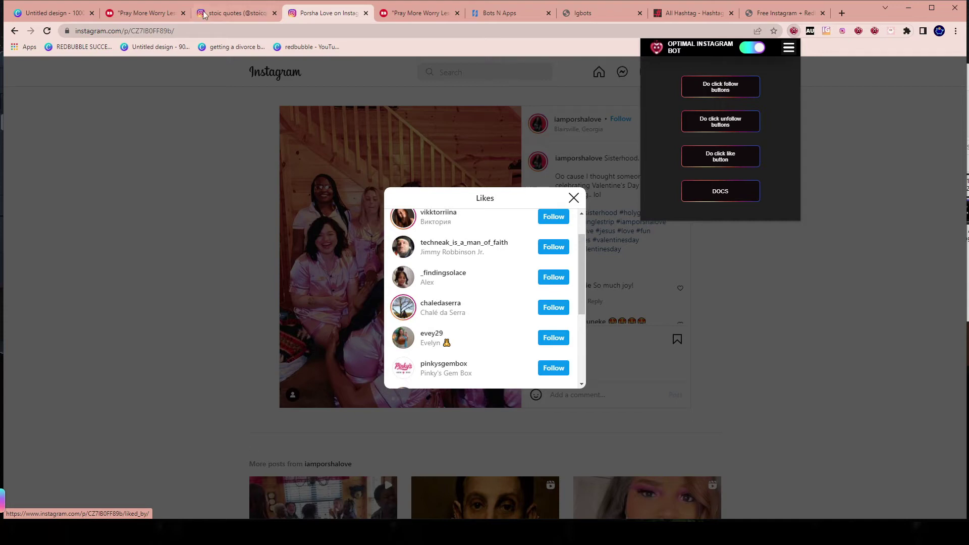
# - Compare the Redbubble Pray More Worry Less T-shirt page with the likes list and check the bot's follow progress
pyautogui.click(418, 13)
pyautogui.scroll(-2, 626, 341)
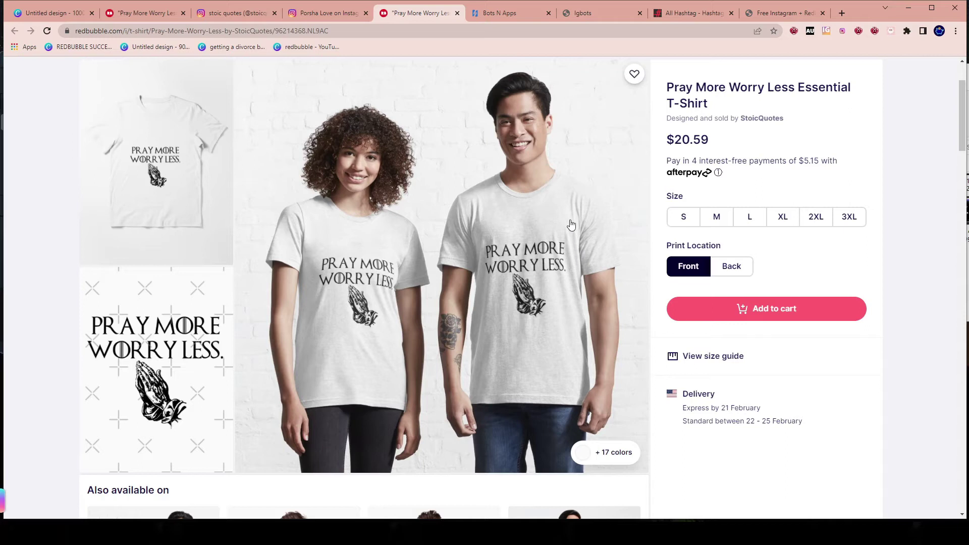
pyautogui.click(315, 16)
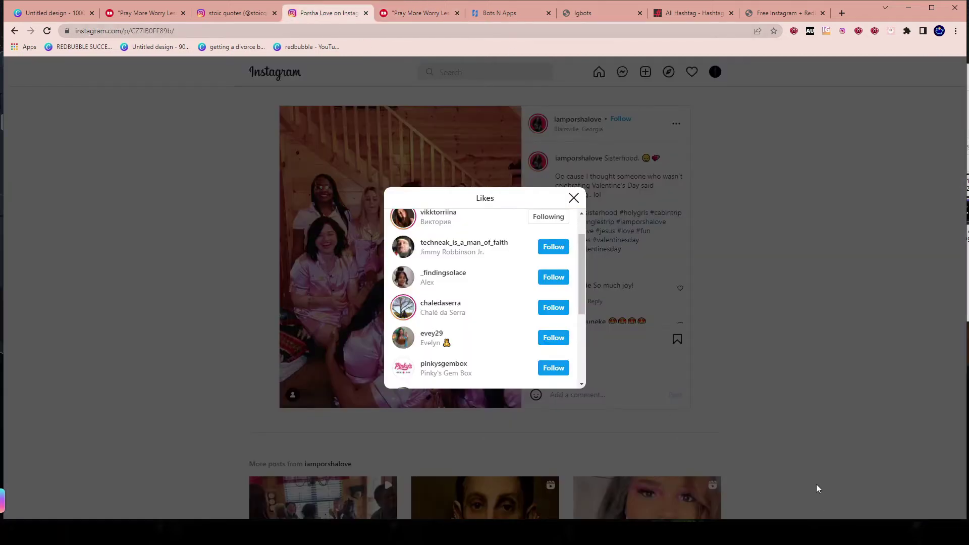
pyautogui.scroll(-1, 485, 262)
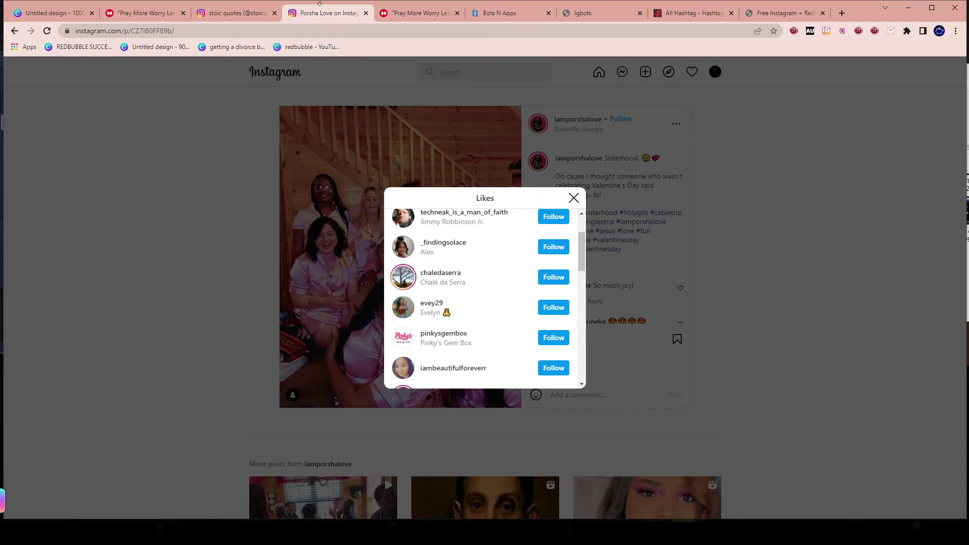
pyautogui.click(428, 14)
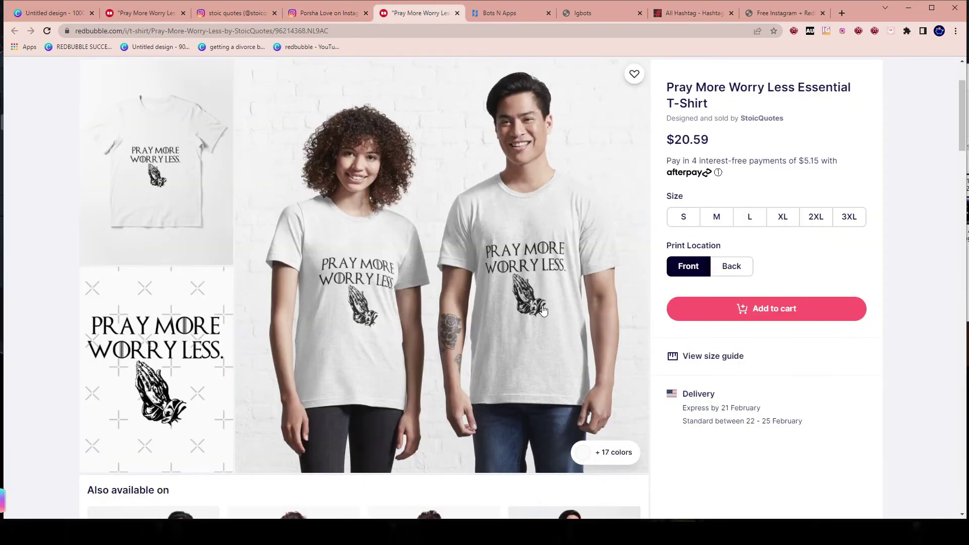
pyautogui.click(337, 14)
pyautogui.scroll(2, 578, 242)
pyautogui.click(554, 284)
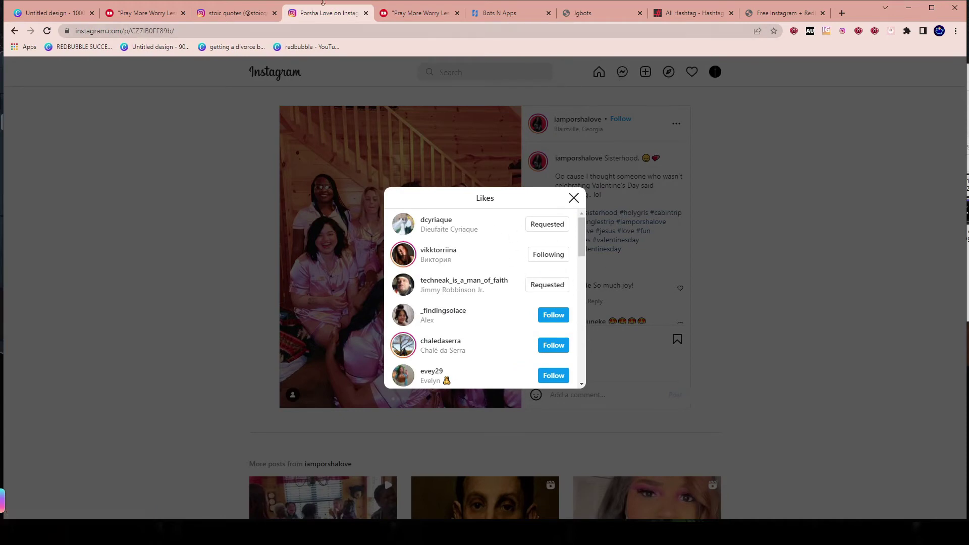
# - Move the Instagram post into its own browser window and look over the automation tools on the Bots N Apps store
pyautogui.moveTo(341, 13); pyautogui.dragTo(382, 76)
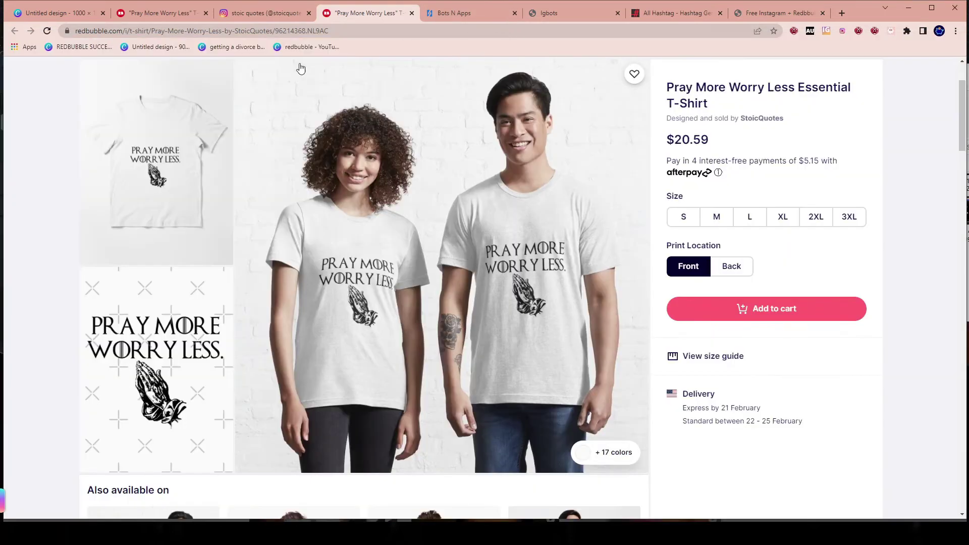
pyautogui.click(451, 14)
pyautogui.scroll(-3, 465, 387)
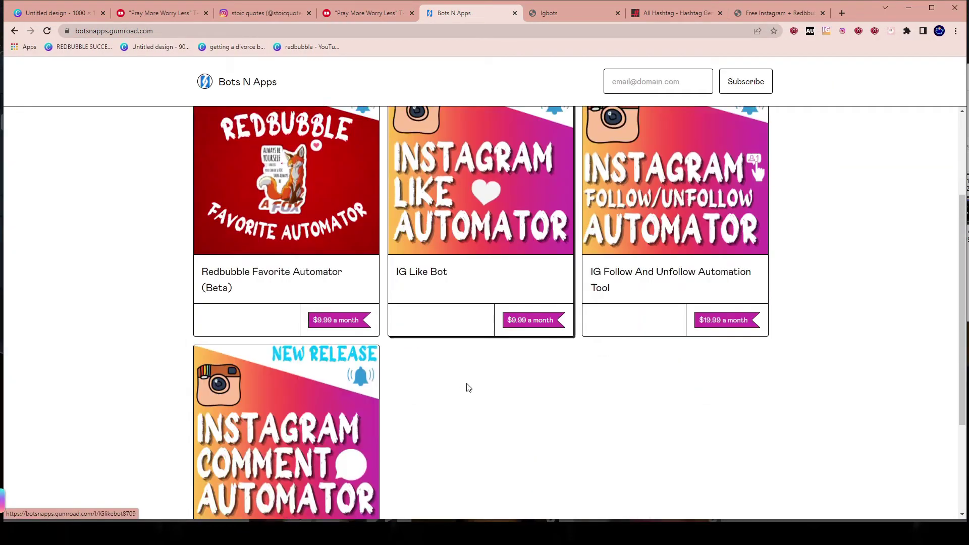
pyautogui.scroll(3, 876, 301)
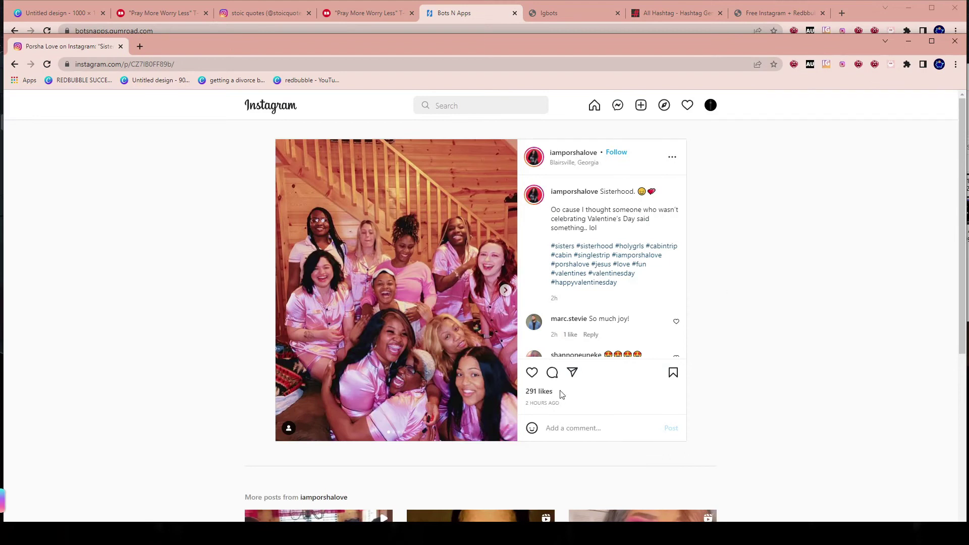
# - Toggle the Optimal Instagram Bot's power switch for the post and move the separate Instagram window slightly upward
pyautogui.click(794, 64)
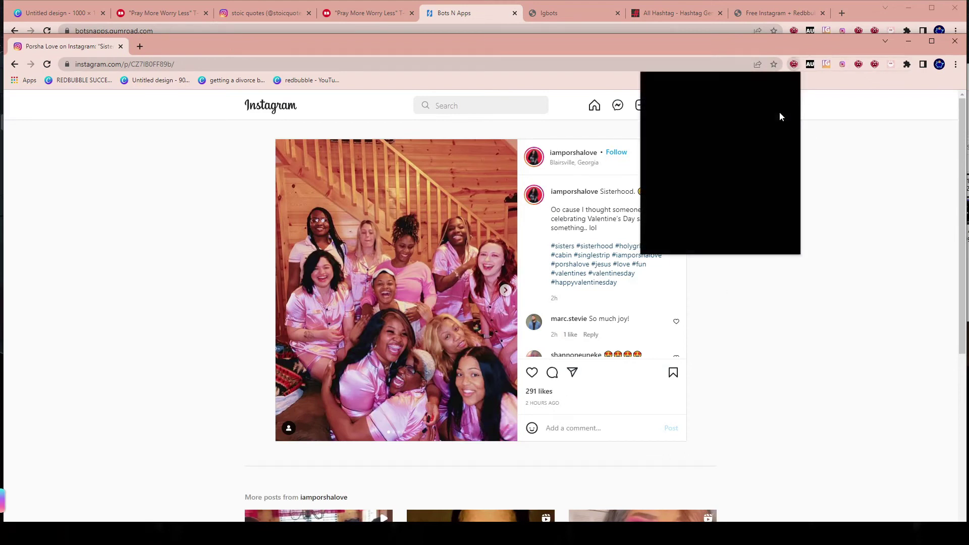
pyautogui.click(752, 83)
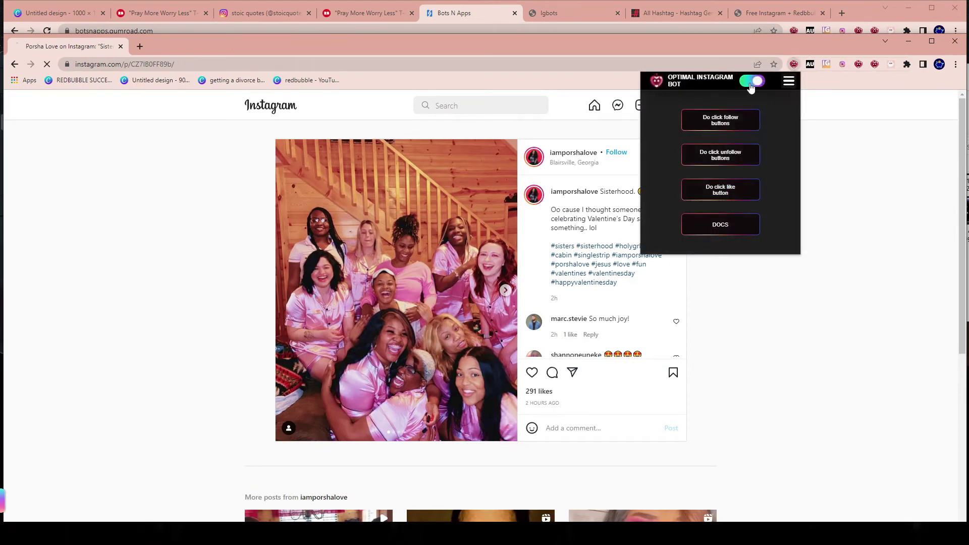
pyautogui.click(851, 349)
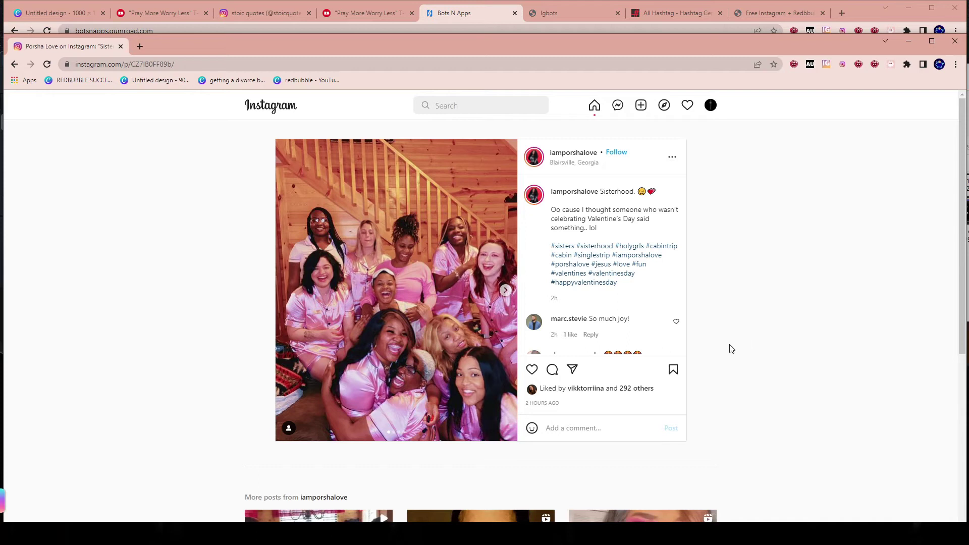
pyautogui.moveTo(723, 52); pyautogui.dragTo(725, 39)
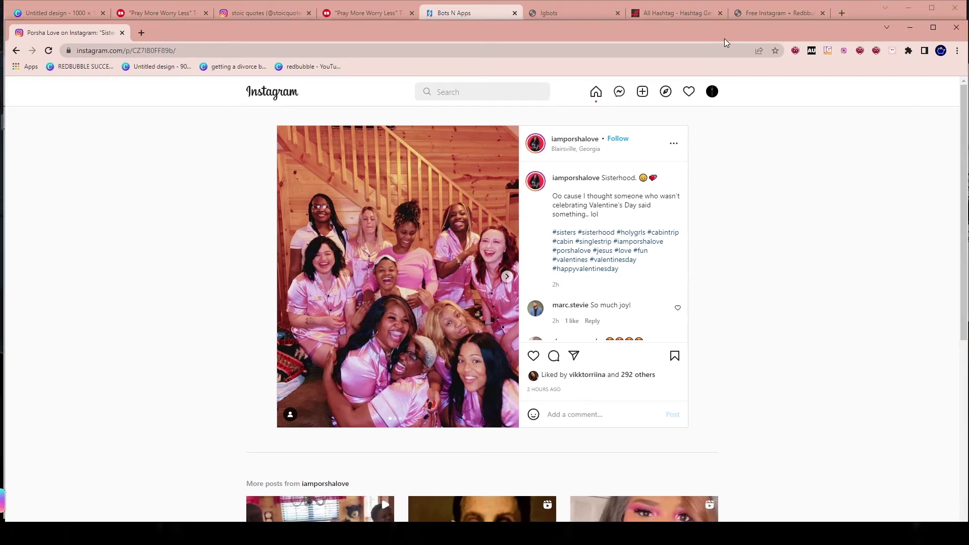
# - Look over the free Redbubble + Instagram mini course page, including its overview video and sign-up options
pyautogui.click(757, 13)
pyautogui.scroll(6, 676, 262)
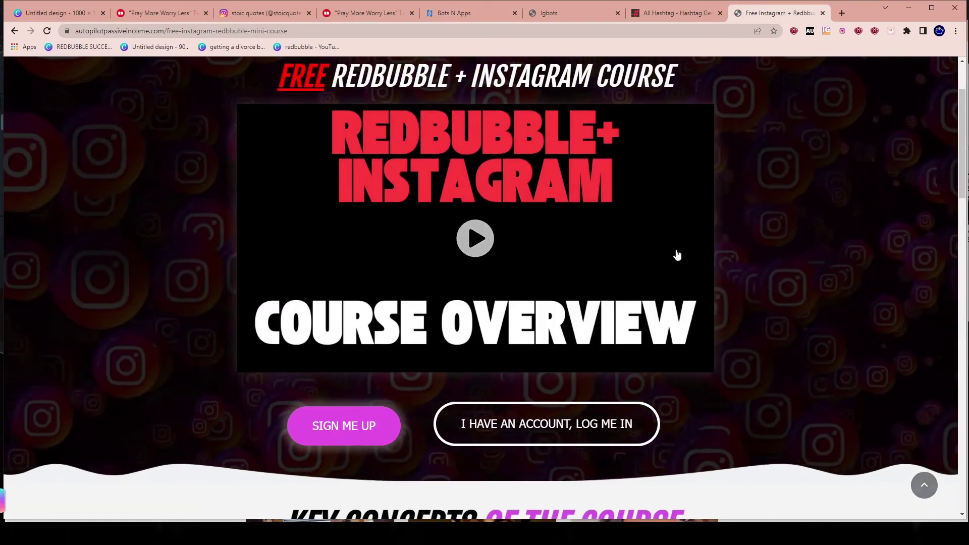
pyautogui.scroll(-4, 908, 275)
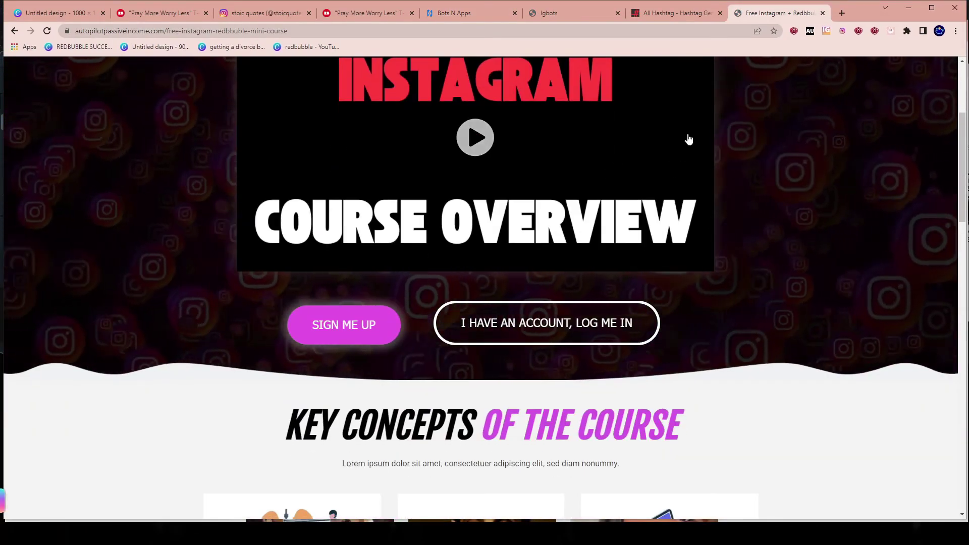
pyautogui.scroll(4, 689, 138)
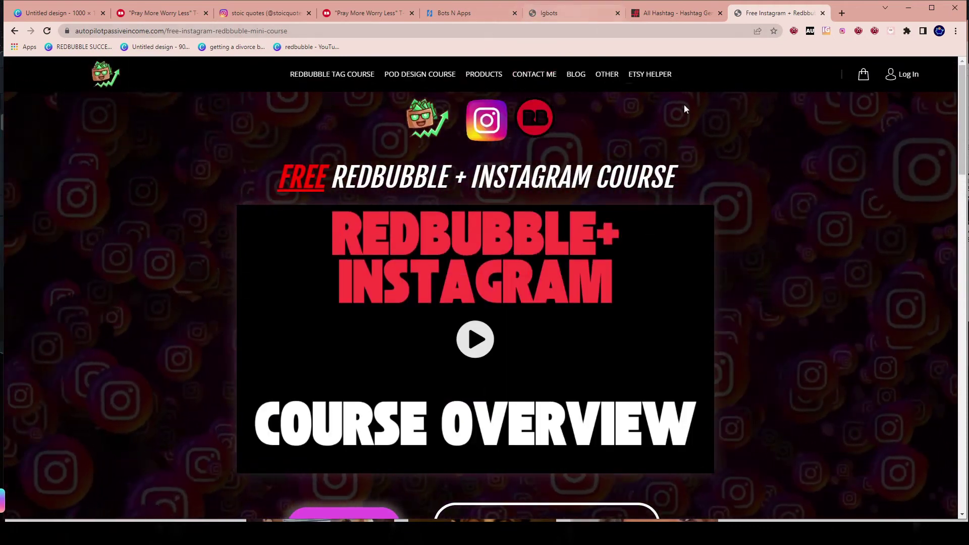
pyautogui.scroll(-2, 680, 200)
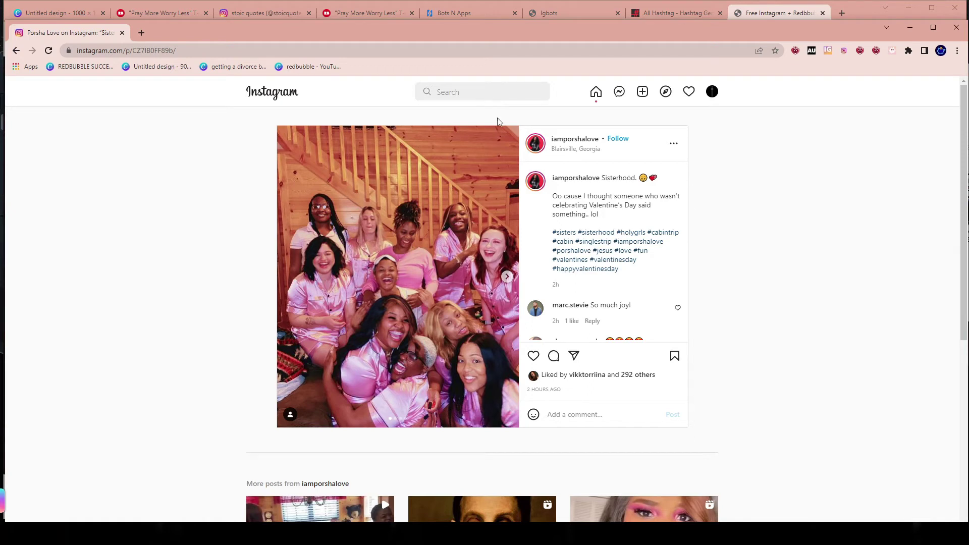
# - Open the #jesus hashtag page from the recent Instagram searches and maximize the browser window
pyautogui.click(483, 92)
pyautogui.click(452, 147)
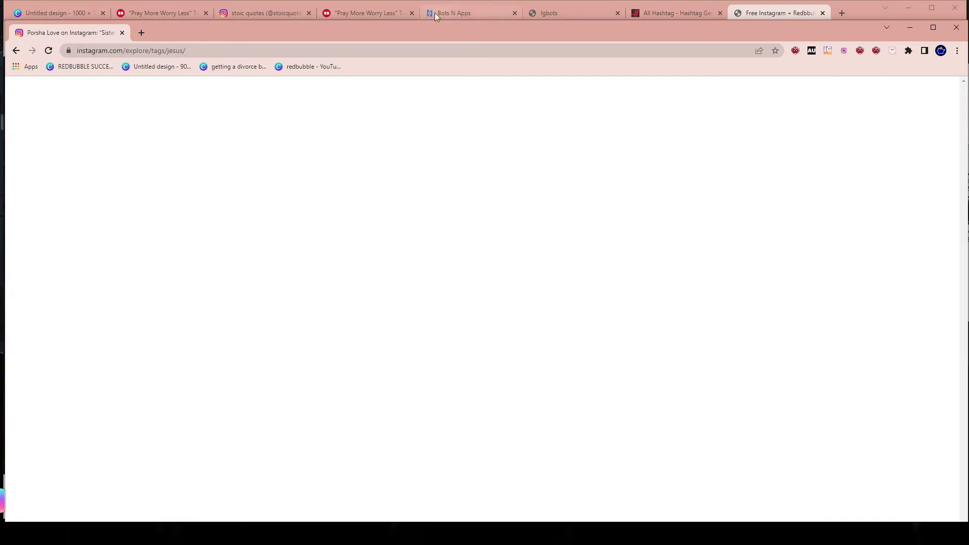
pyautogui.moveTo(422, 26); pyautogui.dragTo(424, 2)
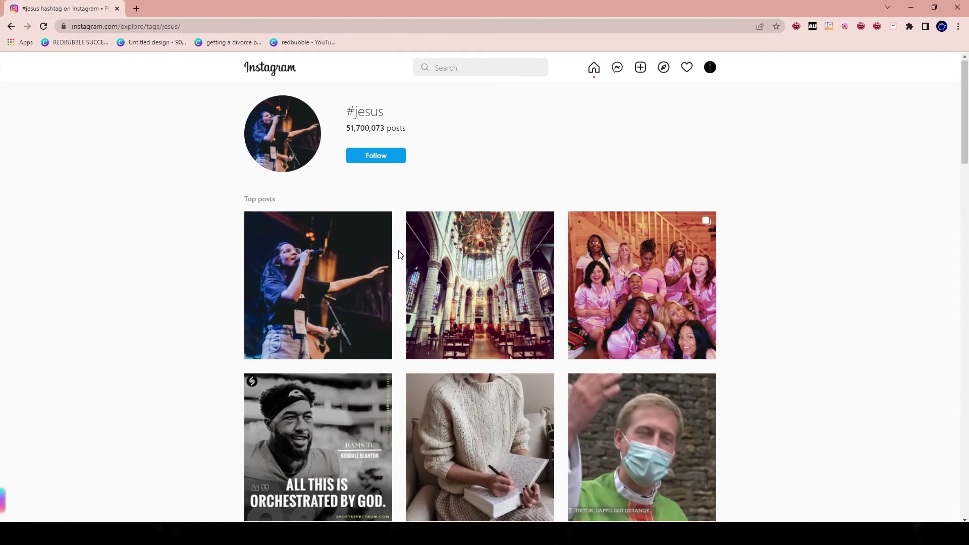
# - Open one of the most recent #jesus posts and turn on the Optimal Instagram Bot for it
pyautogui.scroll(-11, 400, 254)
pyautogui.click(364, 195)
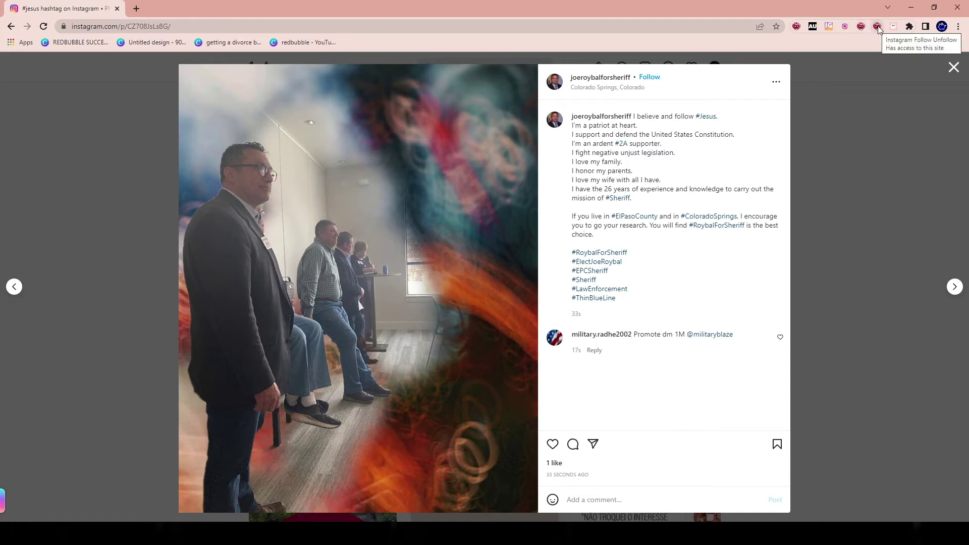
pyautogui.click(797, 27)
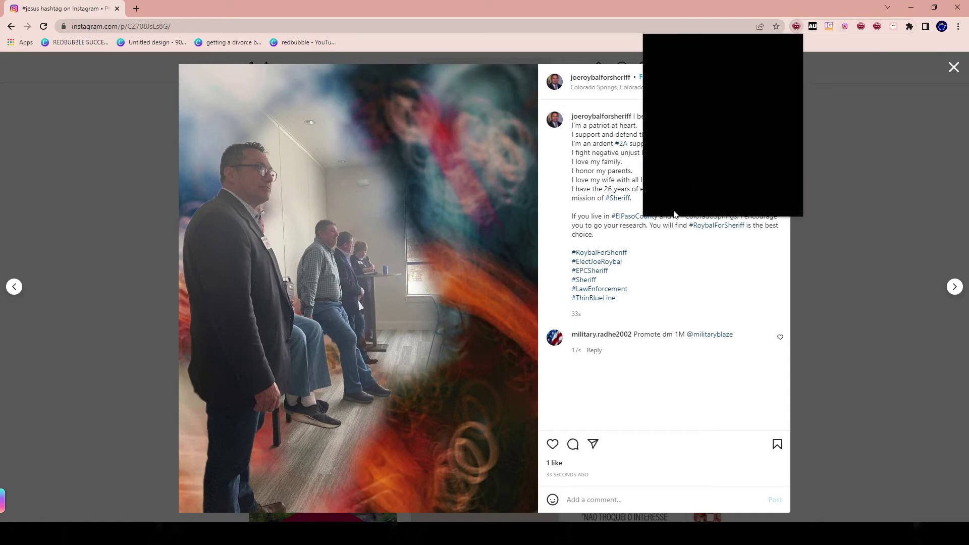
pyautogui.click(750, 45)
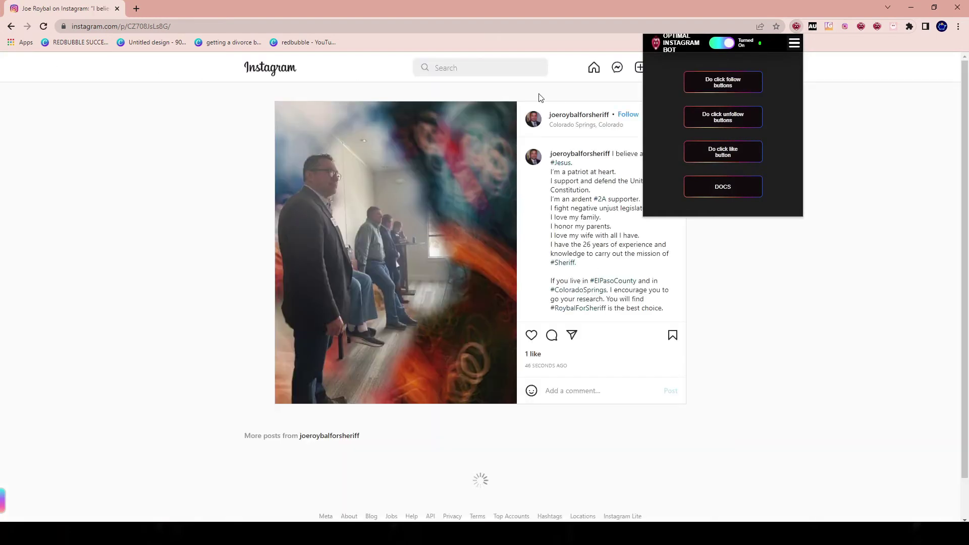
# - Reopen the #jesus hashtag page from the recent searches and open the first post under Most recent
pyautogui.click(491, 67)
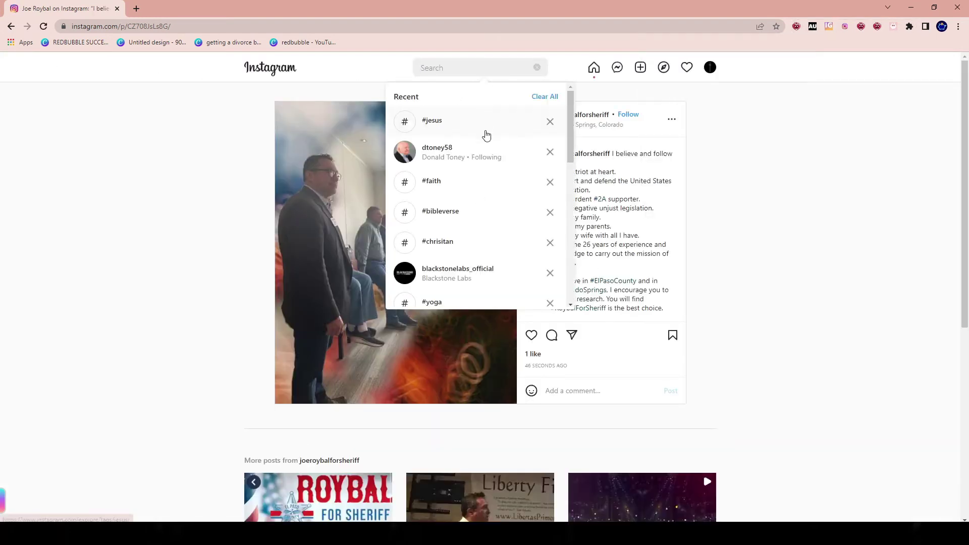
pyautogui.click(441, 125)
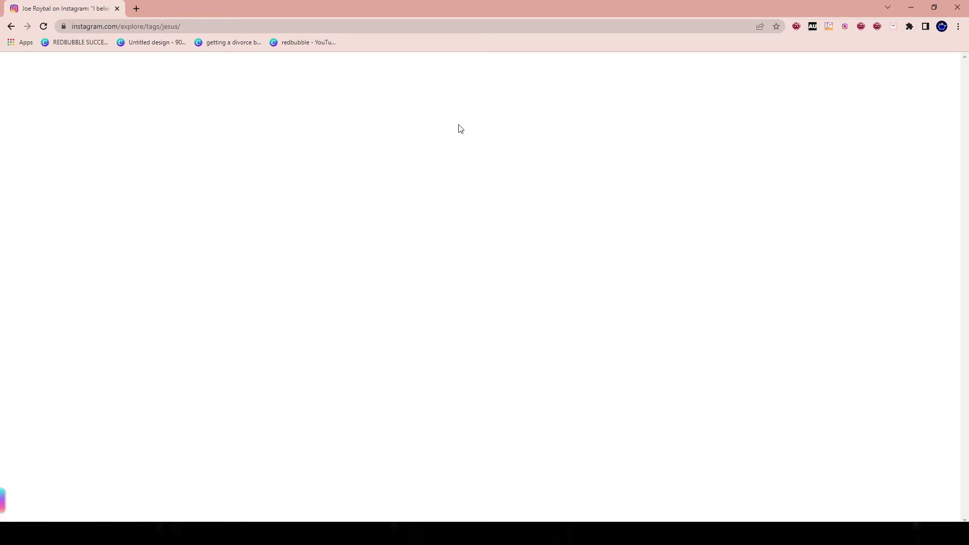
pyautogui.scroll(-5, 417, 295)
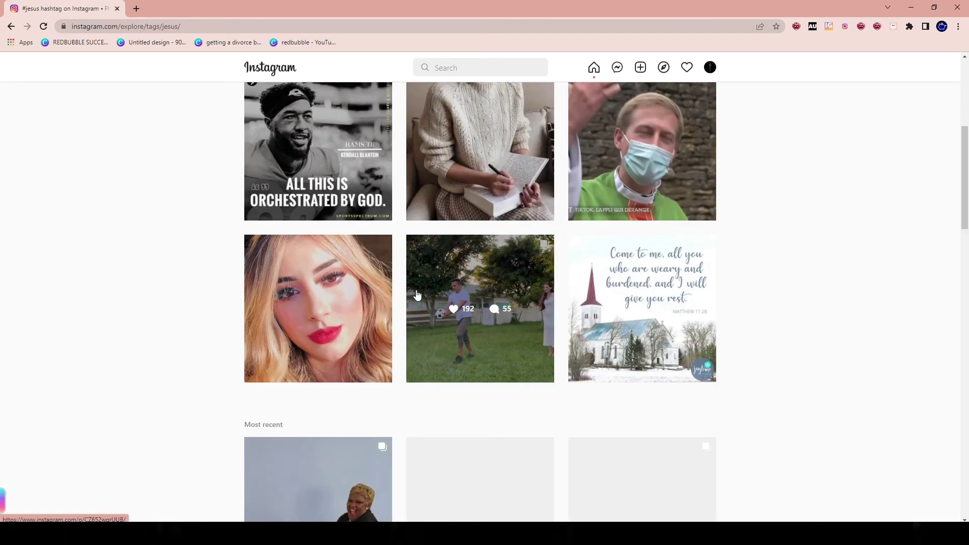
pyautogui.scroll(-10, 417, 294)
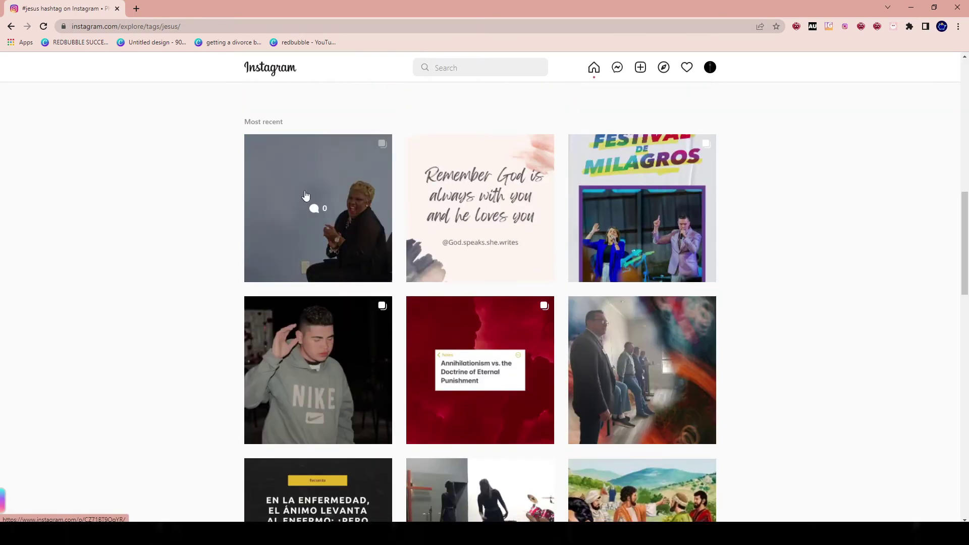
pyautogui.click(306, 196)
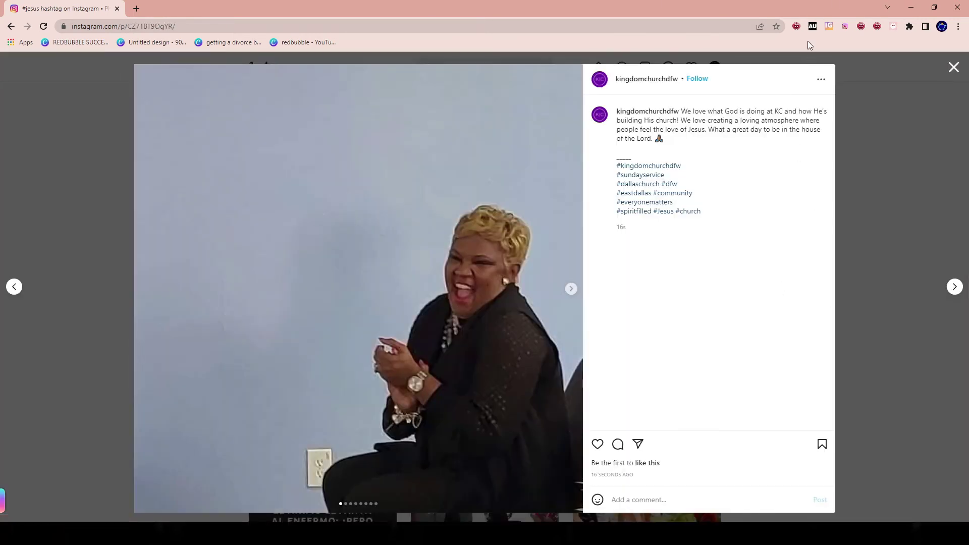
# - Set the Optimal Instagram Bot's minimum delay to 1 second in its settings and close them
pyautogui.click(797, 25)
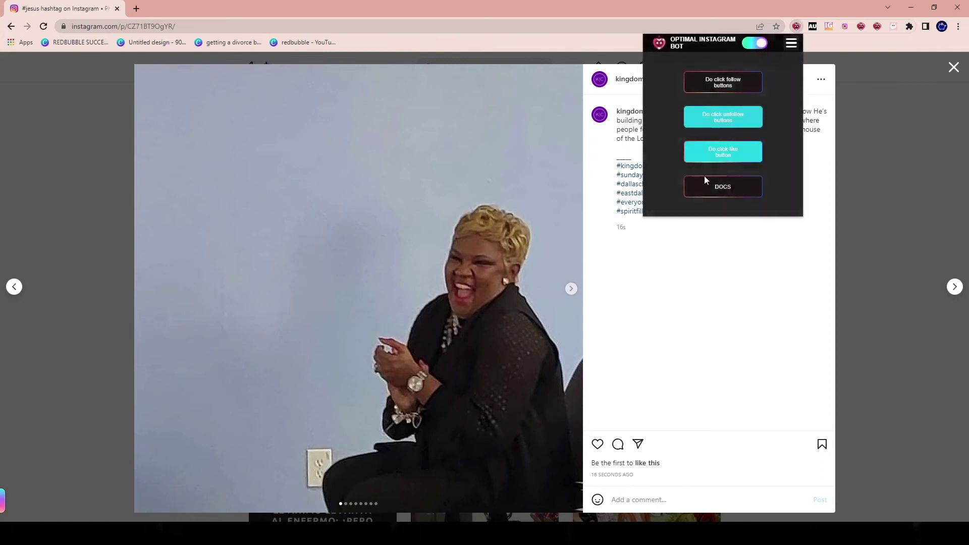
pyautogui.click(791, 45)
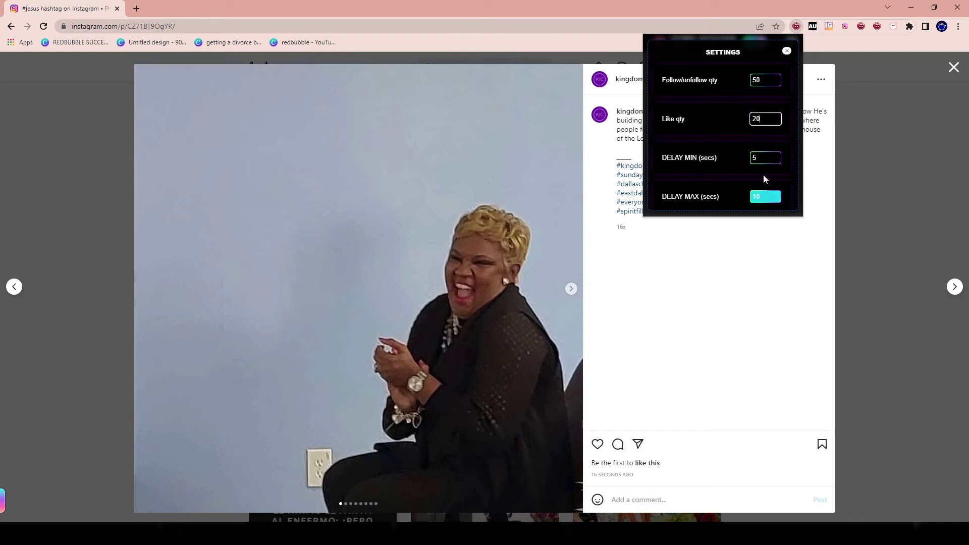
pyautogui.doubleClick(764, 156)
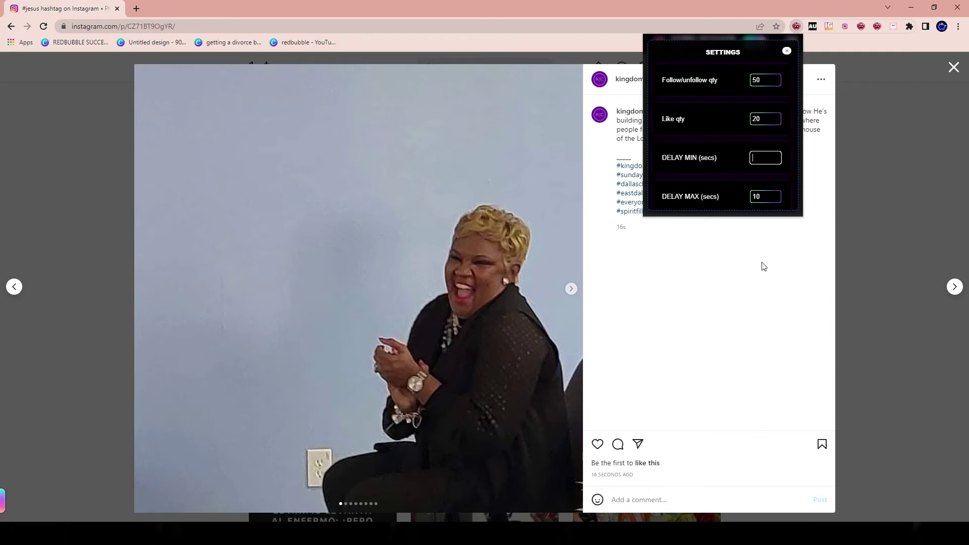
pyautogui.click(765, 197)
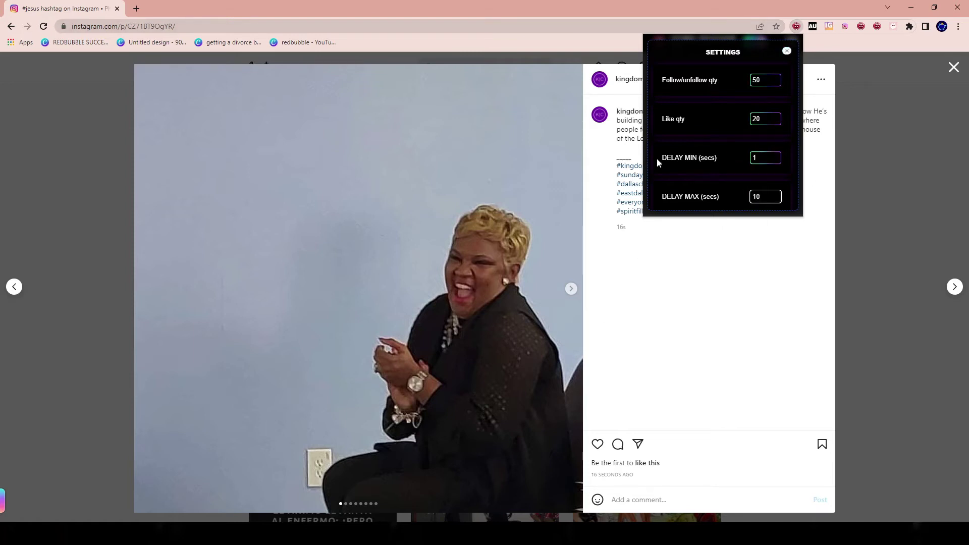
pyautogui.click(788, 51)
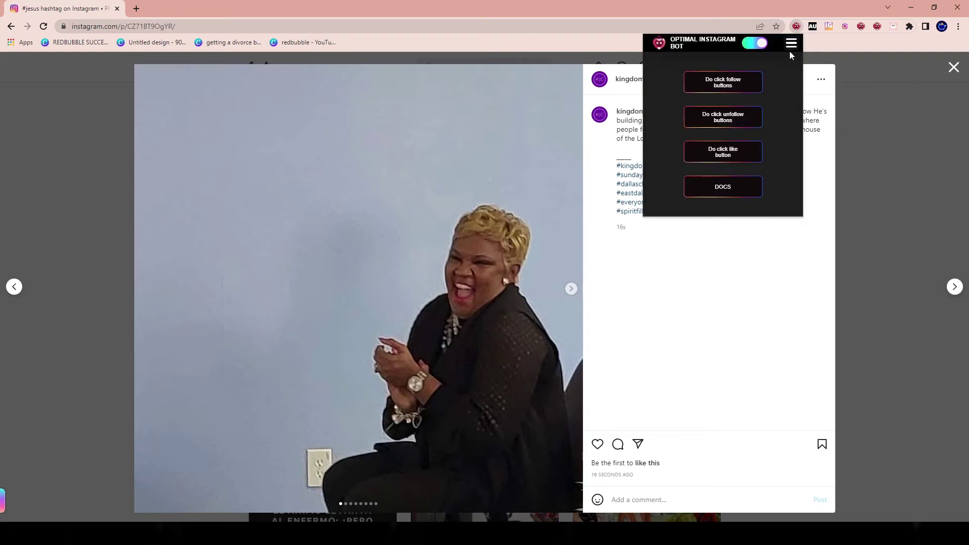
# - Start the bot's automatic liking on the most recent #jesus posts
pyautogui.click(755, 162)
pyautogui.click(757, 153)
pyautogui.click(748, 127)
pyautogui.click(750, 152)
# - Review the bot's quantity and delay settings, turn the bot off and dismiss its popup
pyautogui.click(792, 43)
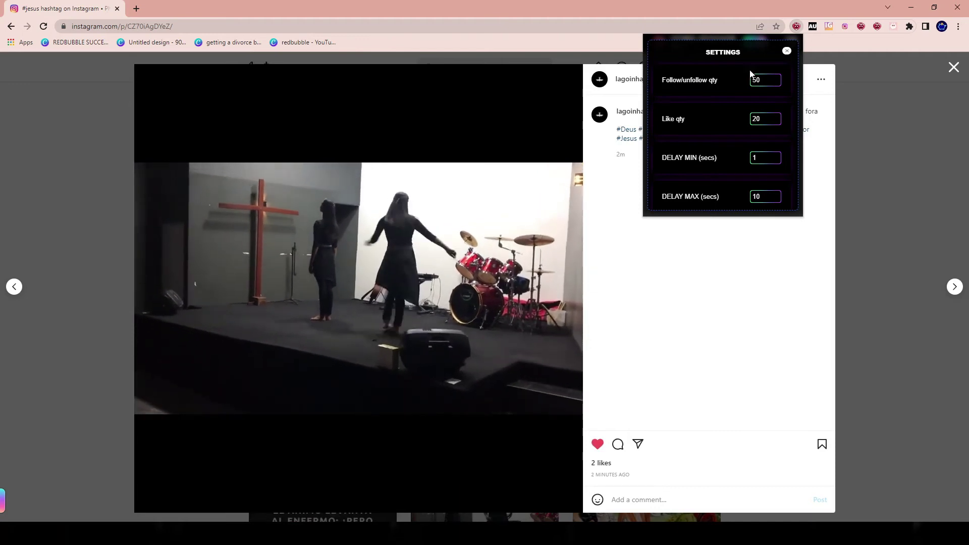
pyautogui.click(787, 50)
pyautogui.click(760, 45)
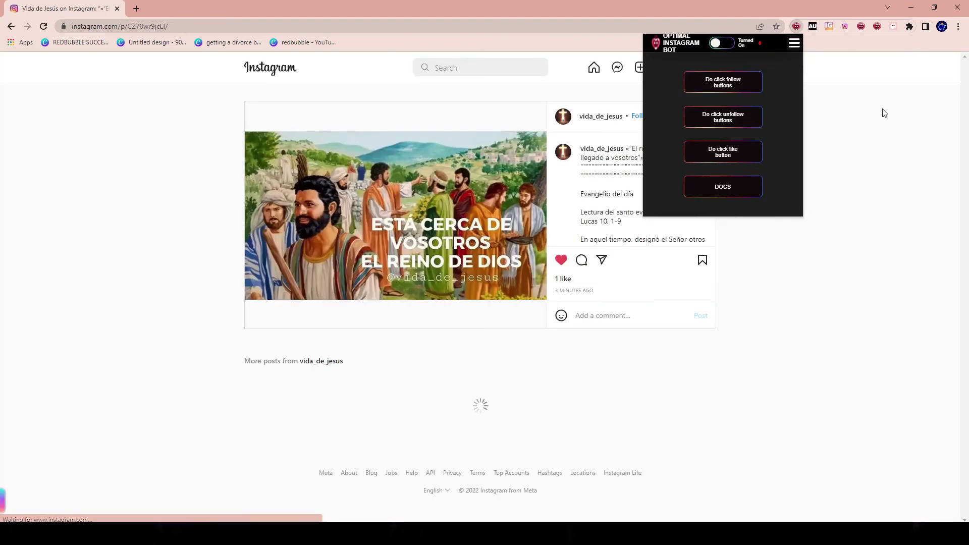
pyautogui.click(881, 112)
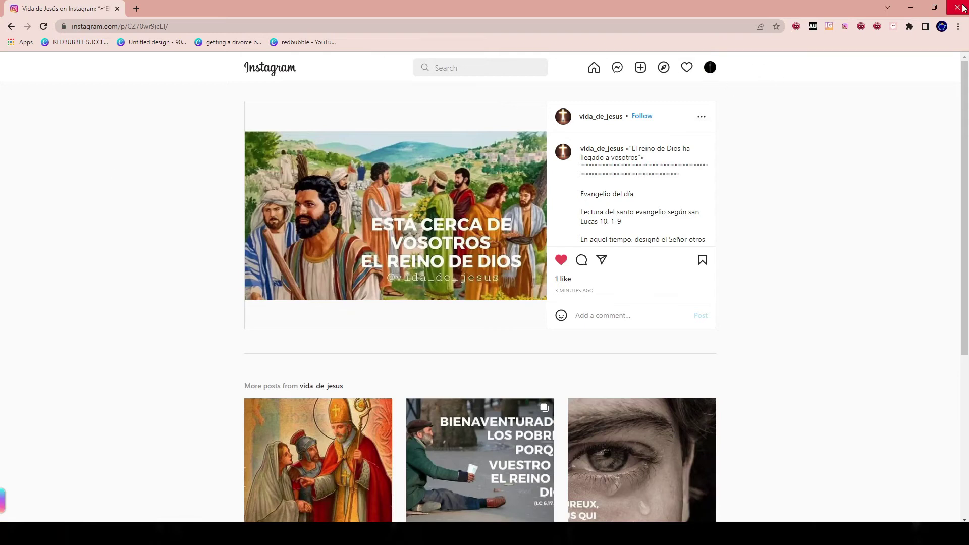
# - View the account's own profile page and close the separate Instagram window
pyautogui.click(710, 68)
pyautogui.click(668, 91)
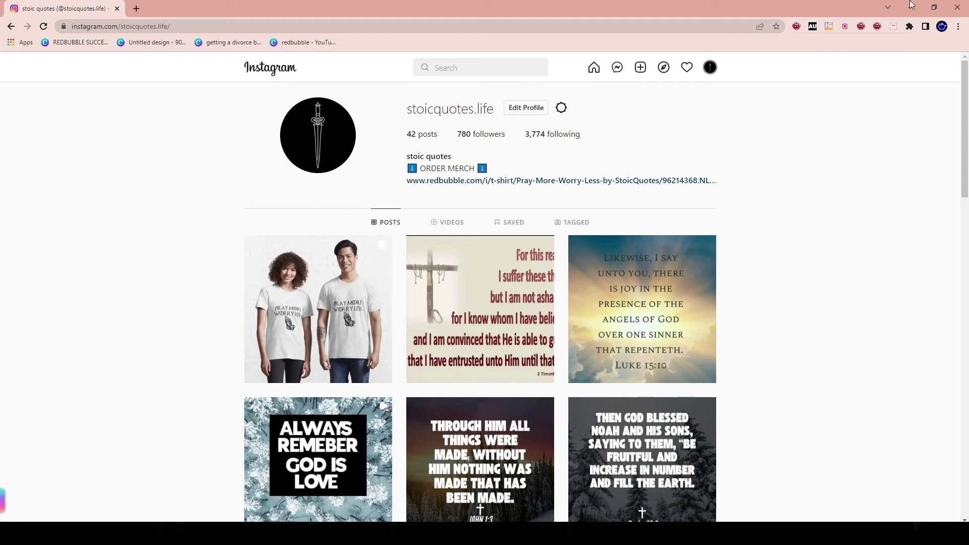
pyautogui.click(954, 7)
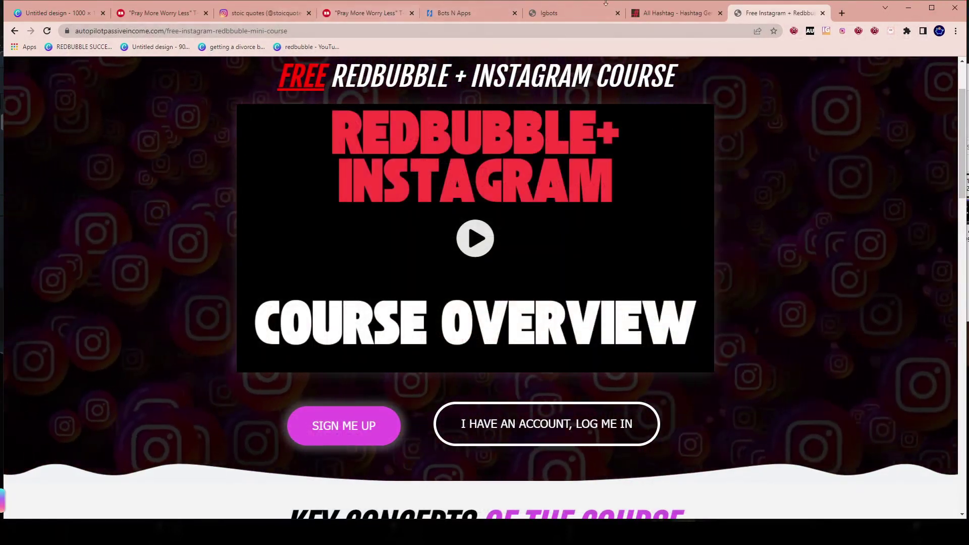
# - Return to the stoicquotes.life profile in the main browser window and reload the page
pyautogui.click(245, 10)
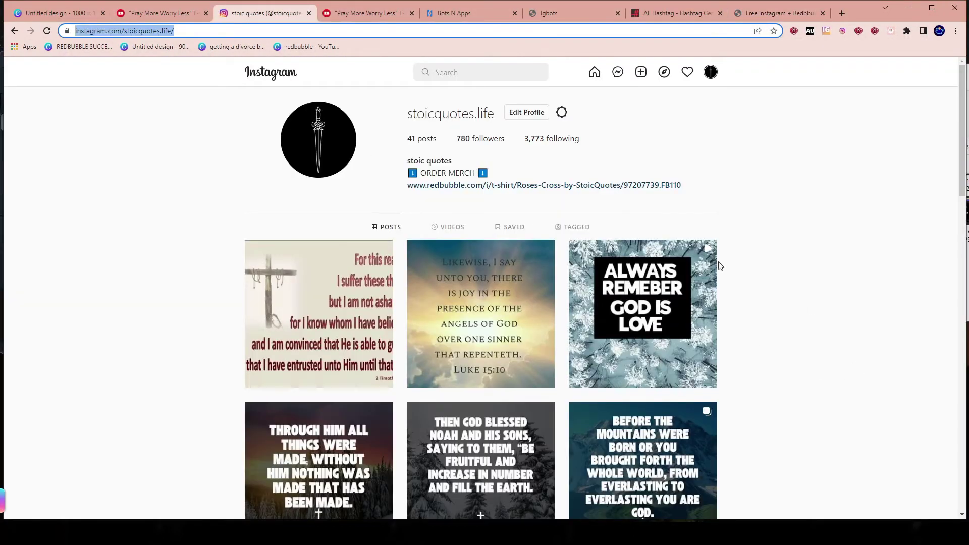
pyautogui.scroll(-2, 720, 266)
pyautogui.scroll(2, 757, 243)
pyautogui.rightClick(813, 199)
pyautogui.click(840, 229)
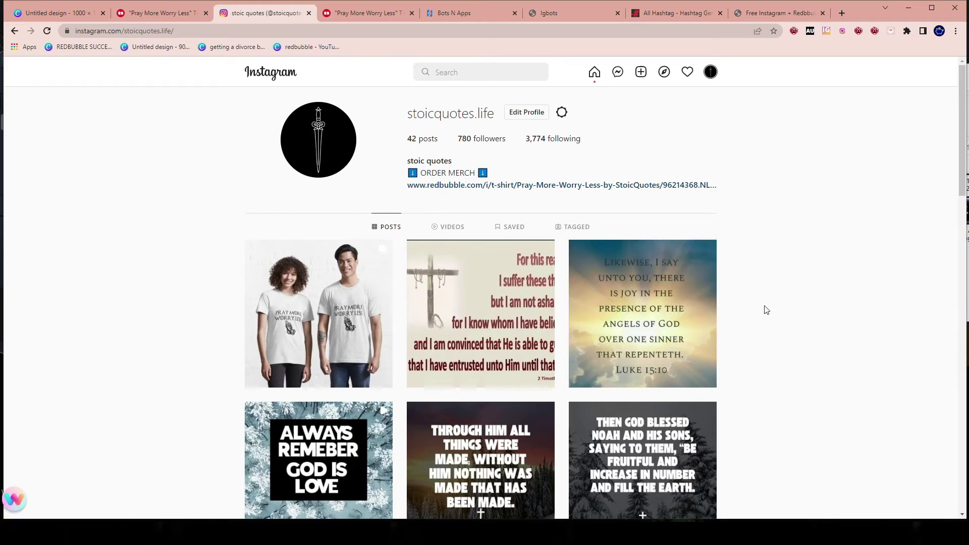
# - Open the tutorialspoint.com online whiteboard in a new browser tab
pyautogui.click(841, 14)
pyautogui.write('tuto')
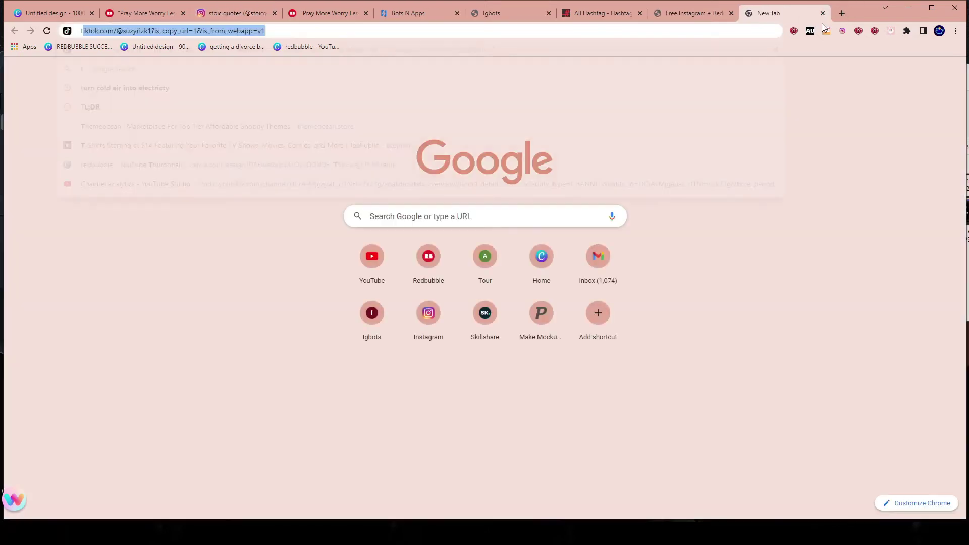
pyautogui.press('Return')
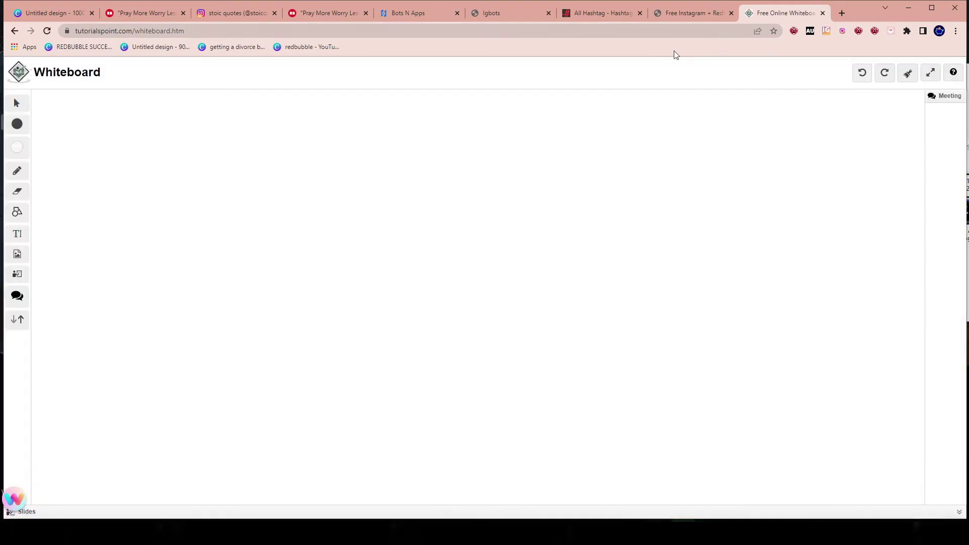
# - Sketch a phone outline with an inner box, and arrows running to and from a labelled person figure
pyautogui.moveTo(148, 192)
pyautogui.mouseDown()
pyautogui.moveTo(132, 309)
pyautogui.moveTo(249, 251)
pyautogui.moveTo(239, 177)
pyautogui.moveTo(153, 151)
pyautogui.moveTo(147, 199)
pyautogui.moveTo(329, 236)
pyautogui.mouseUp()
pyautogui.moveTo(161, 200)
pyautogui.mouseDown()
pyautogui.moveTo(151, 229)
pyautogui.moveTo(223, 210)
pyautogui.moveTo(165, 194)
pyautogui.mouseUp()
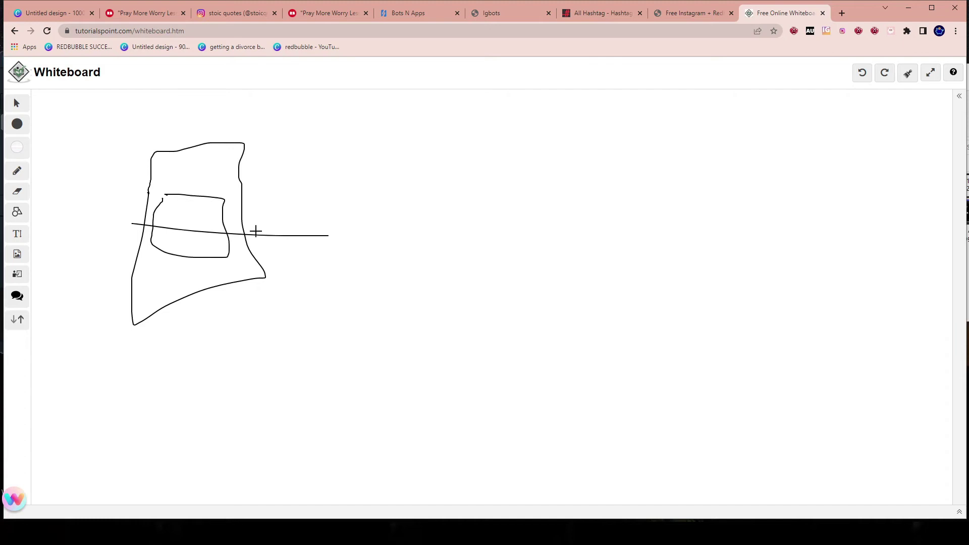
pyautogui.moveTo(250, 212); pyautogui.dragTo(497, 176)
pyautogui.moveTo(499, 149); pyautogui.dragTo(459, 184)
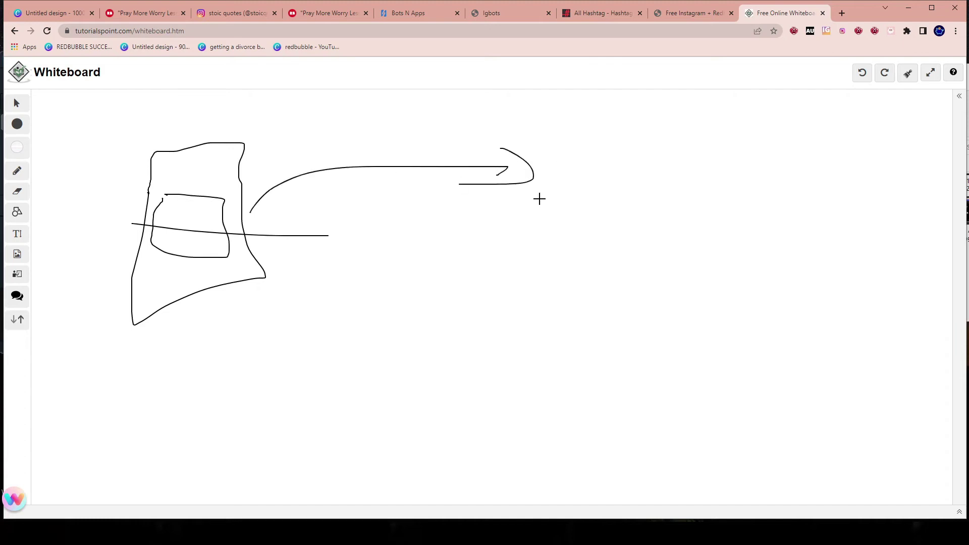
pyautogui.moveTo(555, 144)
pyautogui.mouseDown()
pyautogui.moveTo(608, 191)
pyautogui.moveTo(579, 169)
pyautogui.mouseUp()
pyautogui.moveTo(550, 117)
pyautogui.mouseDown()
pyautogui.moveTo(531, 135)
pyautogui.moveTo(575, 128)
pyautogui.mouseUp()
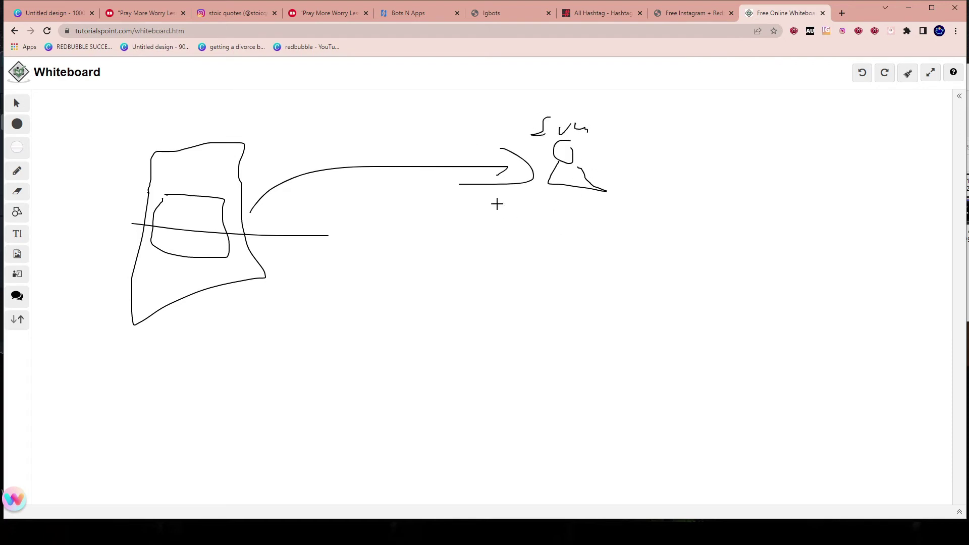
pyautogui.moveTo(477, 198)
pyautogui.mouseDown()
pyautogui.moveTo(353, 232)
pyautogui.moveTo(399, 264)
pyautogui.mouseUp()
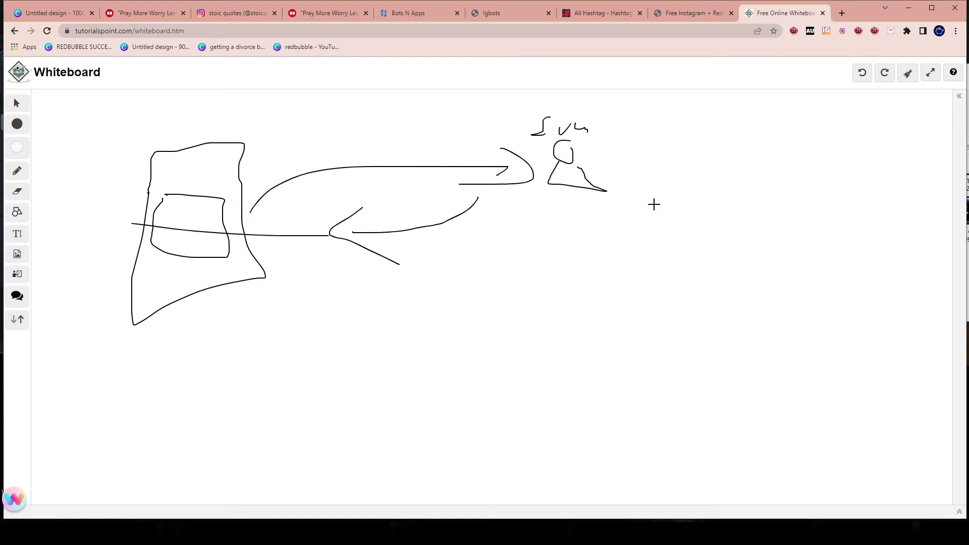
# - Draw four lines branching out around the person, and a labelled stick figure at the end of the horizontal one
pyautogui.moveTo(622, 143); pyautogui.dragTo(704, 126)
pyautogui.moveTo(588, 230); pyautogui.dragTo(727, 226)
pyautogui.moveTo(559, 281); pyautogui.dragTo(717, 370)
pyautogui.moveTo(571, 306); pyautogui.dragTo(545, 428)
pyautogui.moveTo(754, 216)
pyautogui.mouseDown()
pyautogui.moveTo(742, 218)
pyautogui.moveTo(731, 272)
pyautogui.mouseUp()
pyautogui.moveTo(753, 236); pyautogui.dragTo(737, 271)
pyautogui.moveTo(740, 266); pyautogui.dragTo(749, 277)
pyautogui.moveTo(782, 230); pyautogui.dragTo(773, 263)
pyautogui.moveTo(776, 249); pyautogui.dragTo(814, 251)
pyautogui.moveTo(807, 269); pyautogui.dragTo(808, 296)
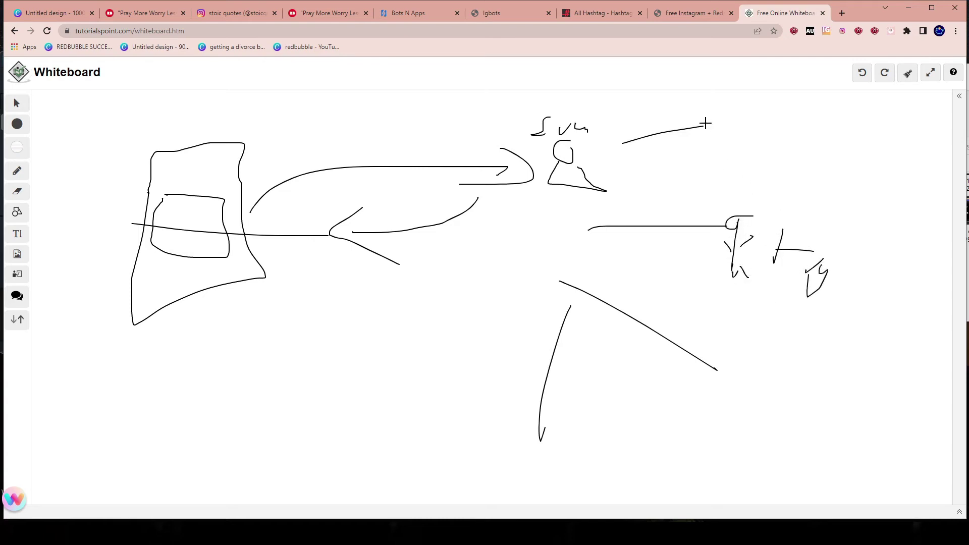
# - Handwrite short name labels at the ends of the remaining three branch lines
pyautogui.moveTo(718, 117); pyautogui.dragTo(723, 147)
pyautogui.moveTo(713, 124)
pyautogui.mouseDown()
pyautogui.moveTo(714, 143)
pyautogui.moveTo(747, 140)
pyautogui.mouseUp()
pyautogui.moveTo(753, 129); pyautogui.dragTo(739, 177)
pyautogui.moveTo(708, 358)
pyautogui.mouseDown()
pyautogui.moveTo(727, 387)
pyautogui.moveTo(742, 363)
pyautogui.moveTo(741, 385)
pyautogui.mouseUp()
pyautogui.moveTo(545, 465)
pyautogui.mouseDown()
pyautogui.moveTo(595, 442)
pyautogui.moveTo(593, 469)
pyautogui.mouseUp()
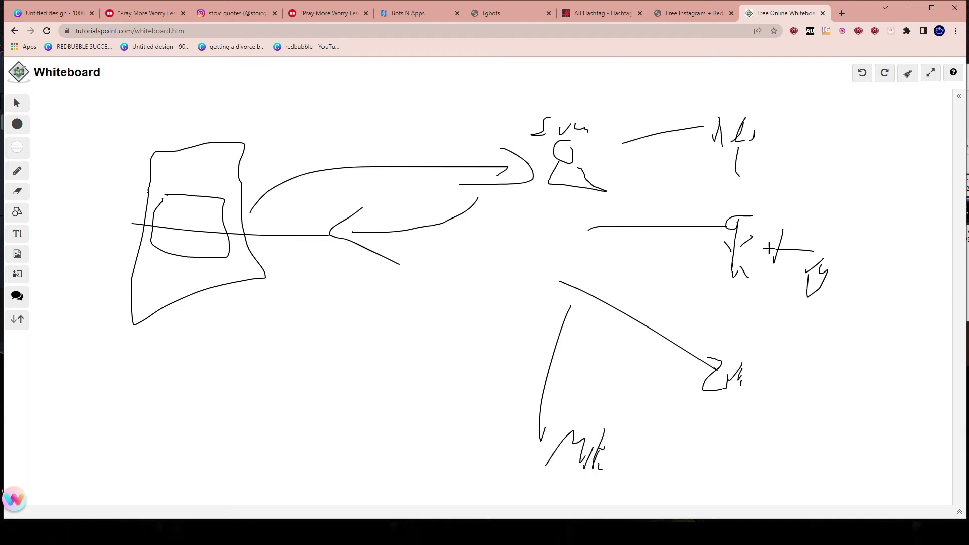
# - Sketch a second page outline divided into a grid near the whiteboard's upper right corner
pyautogui.moveTo(876, 119)
pyautogui.mouseDown()
pyautogui.moveTo(874, 234)
pyautogui.moveTo(945, 156)
pyautogui.moveTo(869, 104)
pyautogui.mouseUp()
pyautogui.moveTo(883, 166); pyautogui.dragTo(945, 174)
pyautogui.moveTo(880, 194); pyautogui.dragTo(952, 194)
pyautogui.moveTo(877, 159); pyautogui.dragTo(878, 232)
pyautogui.moveTo(920, 154); pyautogui.dragTo(897, 236)
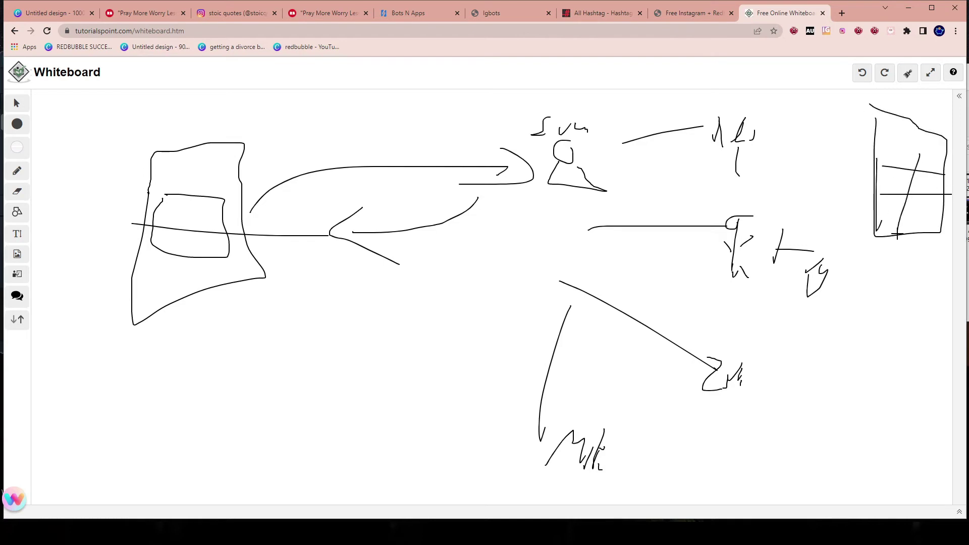
pyautogui.moveTo(924, 189); pyautogui.dragTo(916, 233)
# - Add three slanted strokes below the first person, and a small box with a curved arrow leading to the stick figure
pyautogui.moveTo(521, 195); pyautogui.dragTo(499, 232)
pyautogui.moveTo(559, 193); pyautogui.dragTo(514, 238)
pyautogui.moveTo(585, 201); pyautogui.dragTo(516, 263)
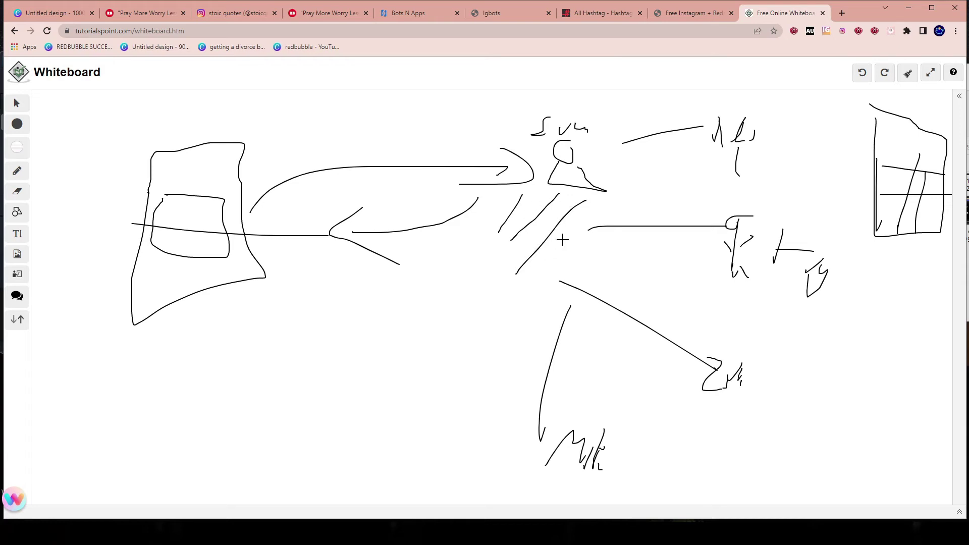
pyautogui.moveTo(775, 286); pyautogui.dragTo(806, 298)
pyautogui.moveTo(684, 191)
pyautogui.mouseDown()
pyautogui.moveTo(676, 218)
pyautogui.moveTo(711, 194)
pyautogui.moveTo(729, 203)
pyautogui.mouseUp()
pyautogui.moveTo(645, 204)
pyautogui.mouseDown()
pyautogui.moveTo(762, 199)
pyautogui.moveTo(804, 227)
pyautogui.mouseUp()
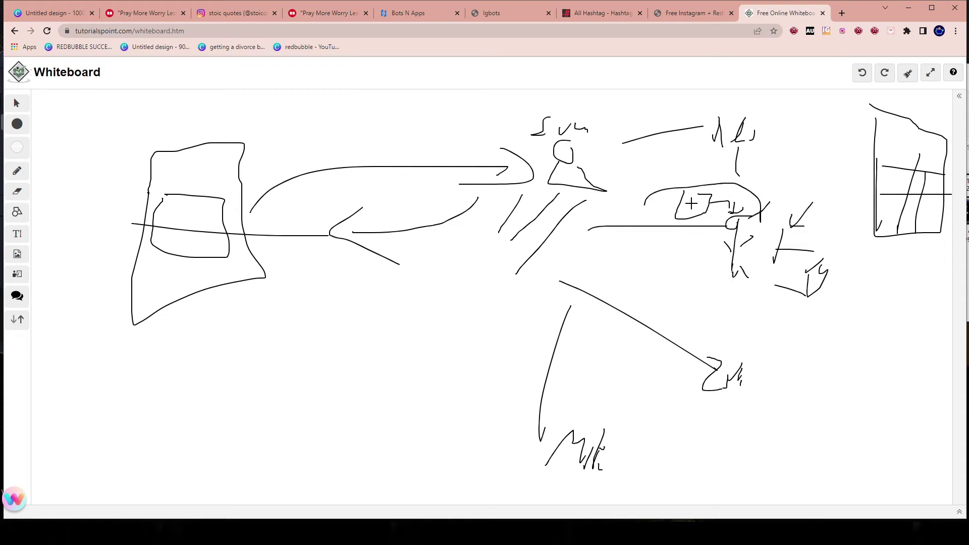
# - Browse Instagram's Explore page and open the "Every NBA Player's Best Career Game" post to examine it
pyautogui.click(251, 17)
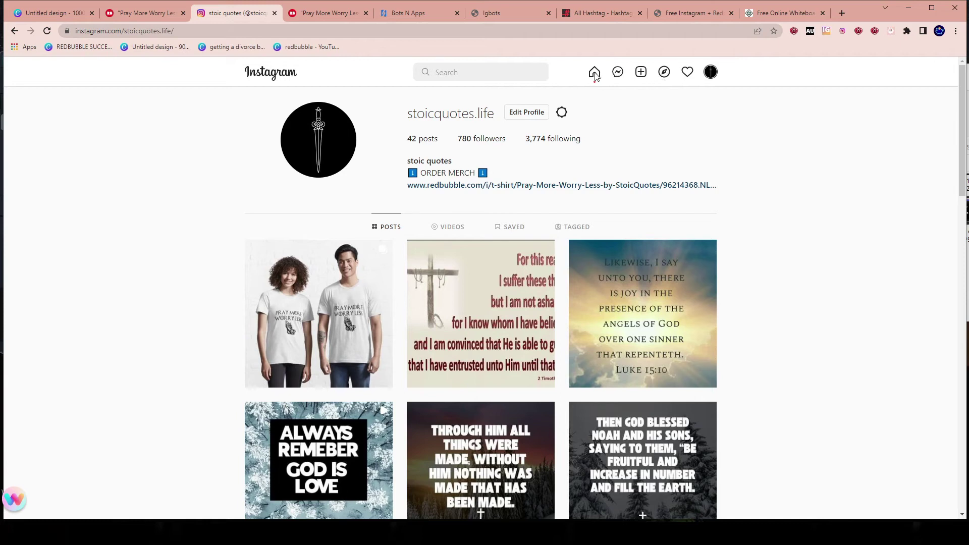
pyautogui.click(664, 73)
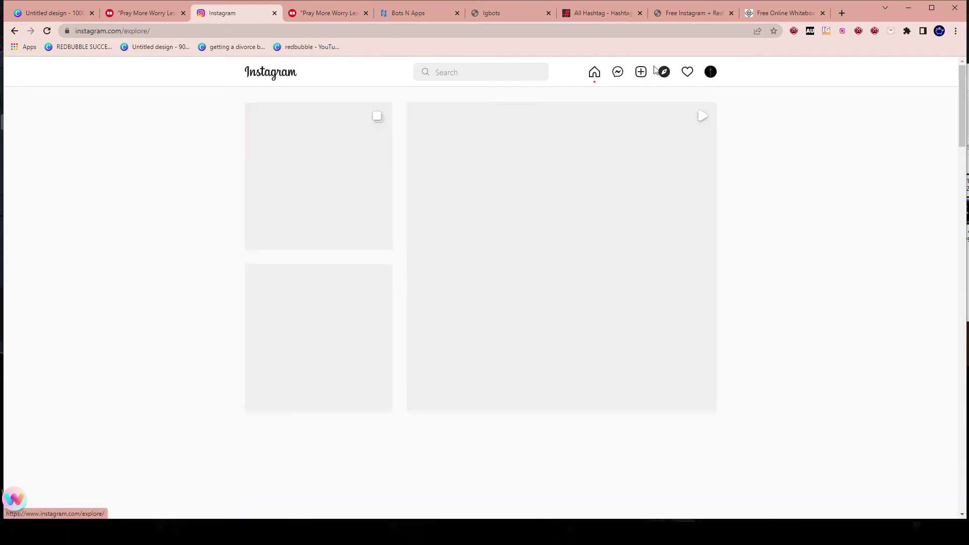
pyautogui.scroll(-8, 522, 354)
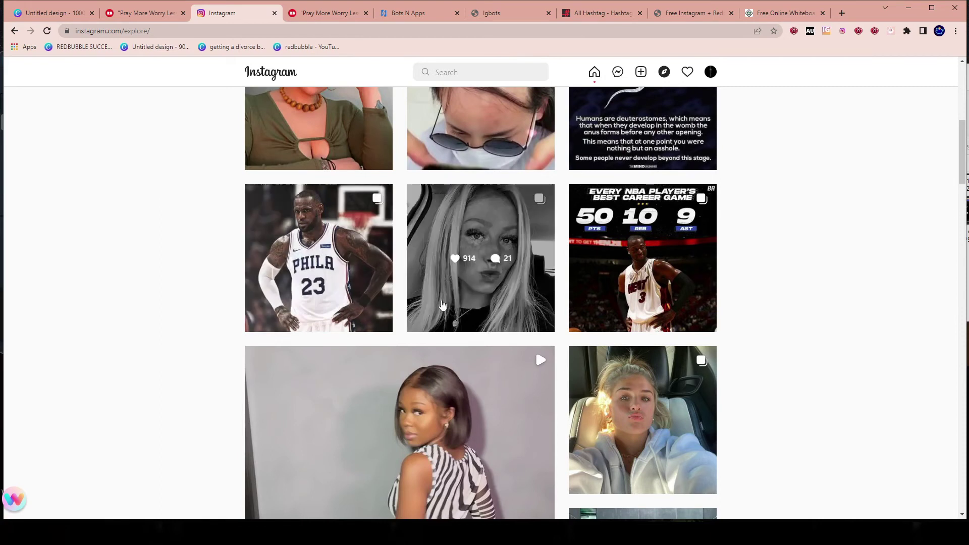
pyautogui.click(663, 309)
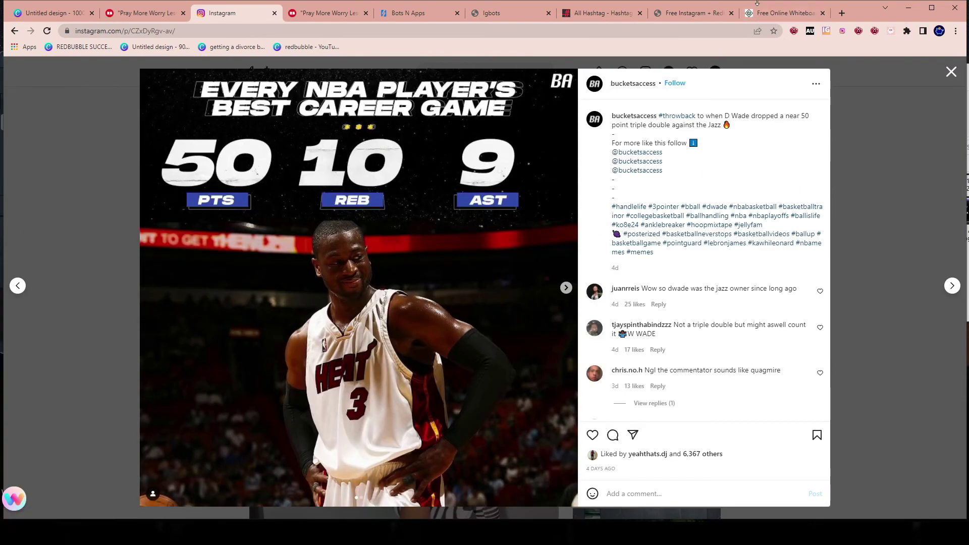
# - Revisit the whiteboard sketch and the free course page, and return to Instagram to close the opened post
pyautogui.click(794, 14)
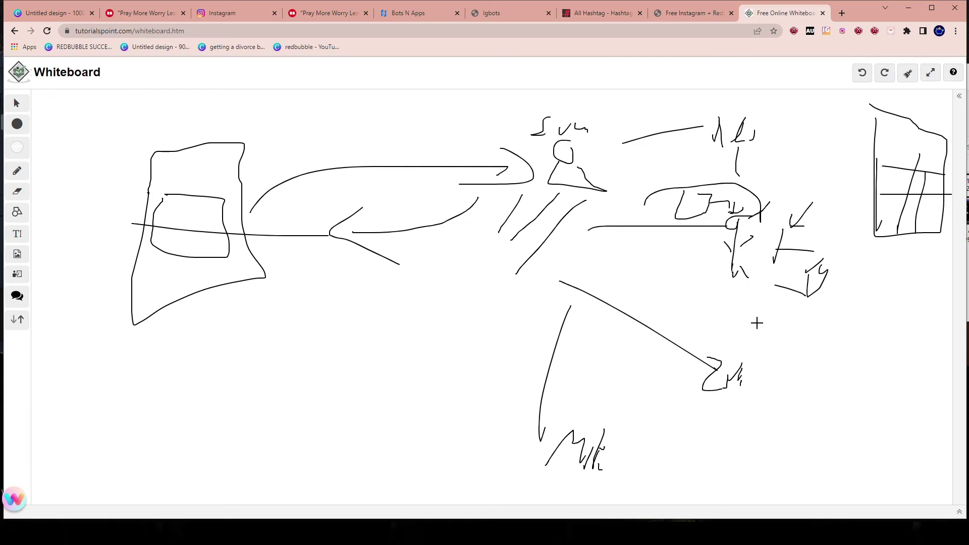
pyautogui.click(691, 14)
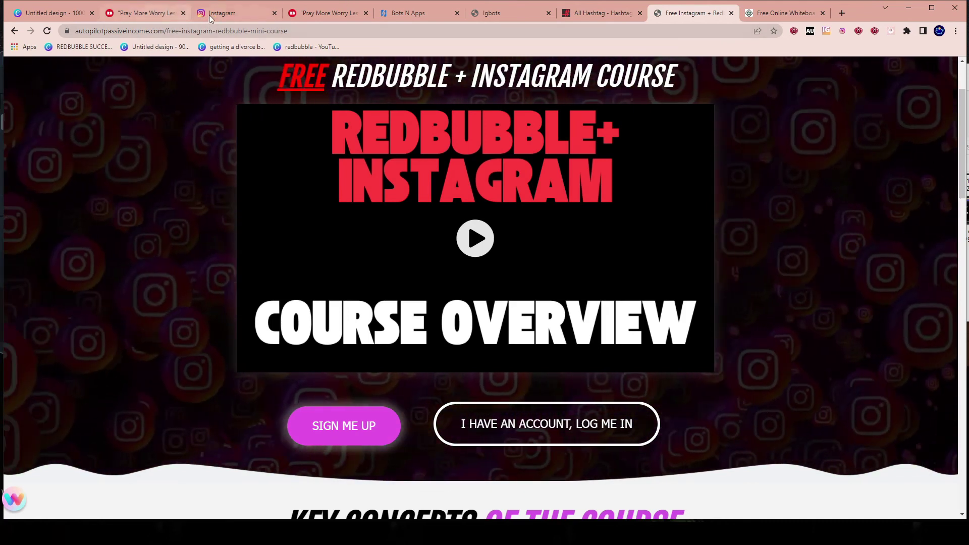
pyautogui.click(251, 4)
pyautogui.click(944, 73)
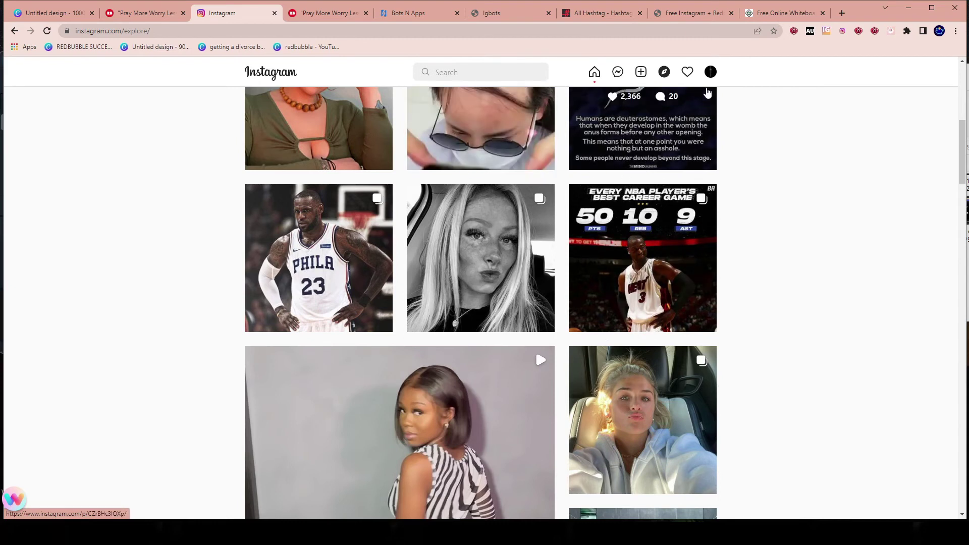
# - Check the stoicquotes.life profile, then on the whiteboard draw curved arrows from the small box to the lower person and from the first person toward the page outline
pyautogui.click(710, 72)
pyautogui.click(644, 96)
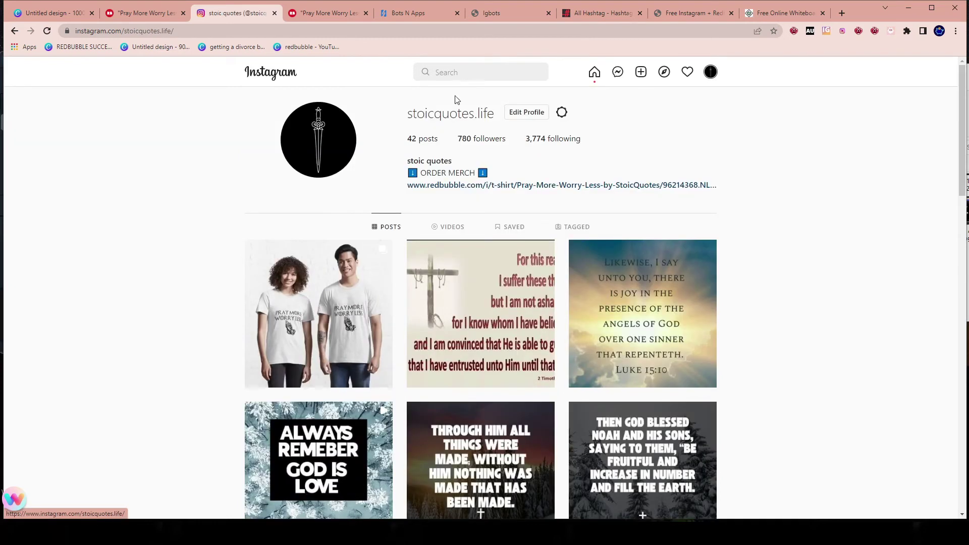
pyautogui.click(771, 16)
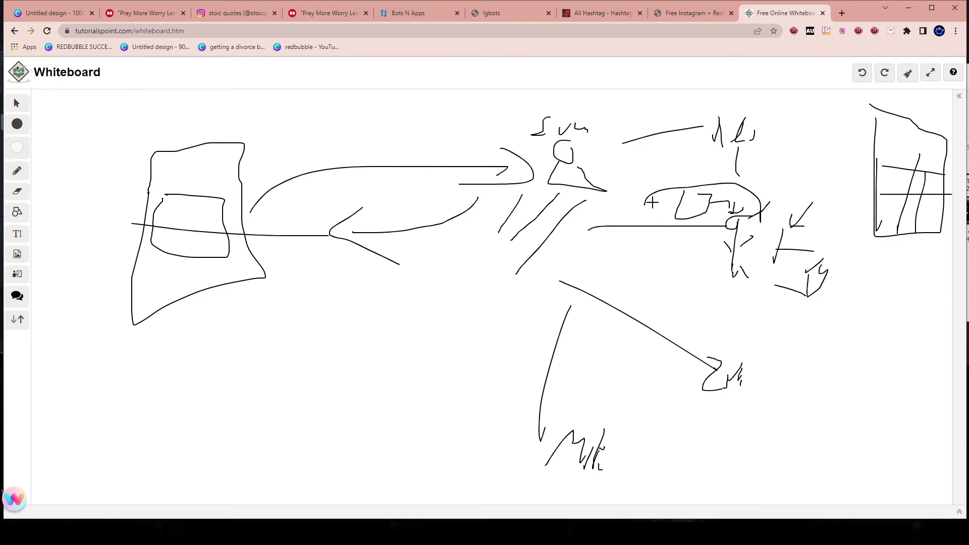
pyautogui.moveTo(646, 207)
pyautogui.mouseDown()
pyautogui.moveTo(536, 320)
pyautogui.moveTo(538, 337)
pyautogui.mouseUp()
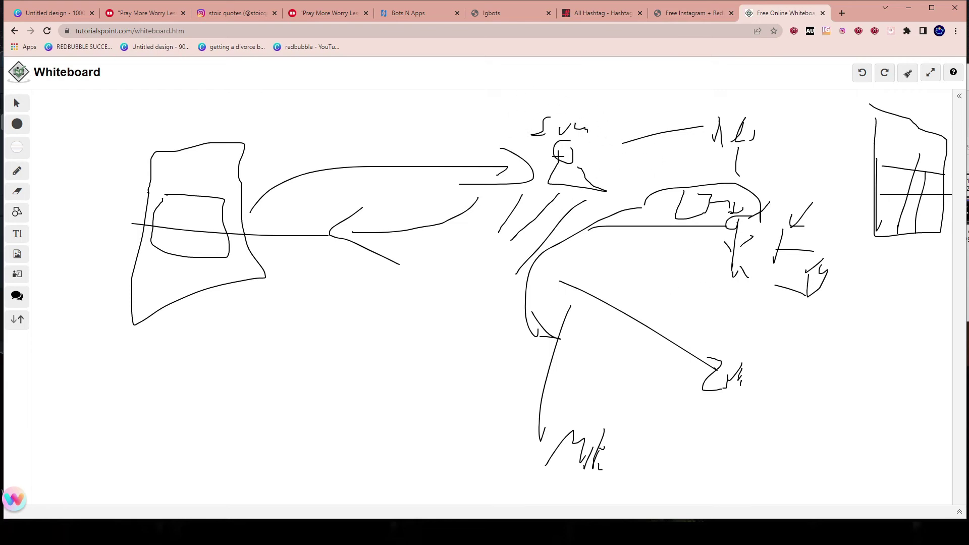
pyautogui.moveTo(523, 122)
pyautogui.mouseDown()
pyautogui.moveTo(368, 135)
pyautogui.moveTo(362, 152)
pyautogui.mouseUp()
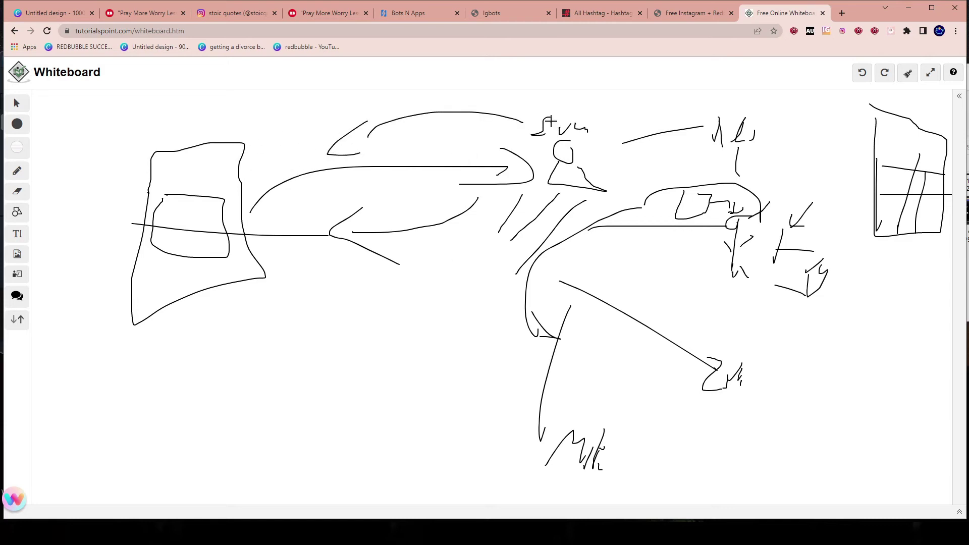
# - Open the insights of the cross image post on the Instagram profile and examine accounts reached, non-followers, impressions from home, and follows
pyautogui.click(216, 13)
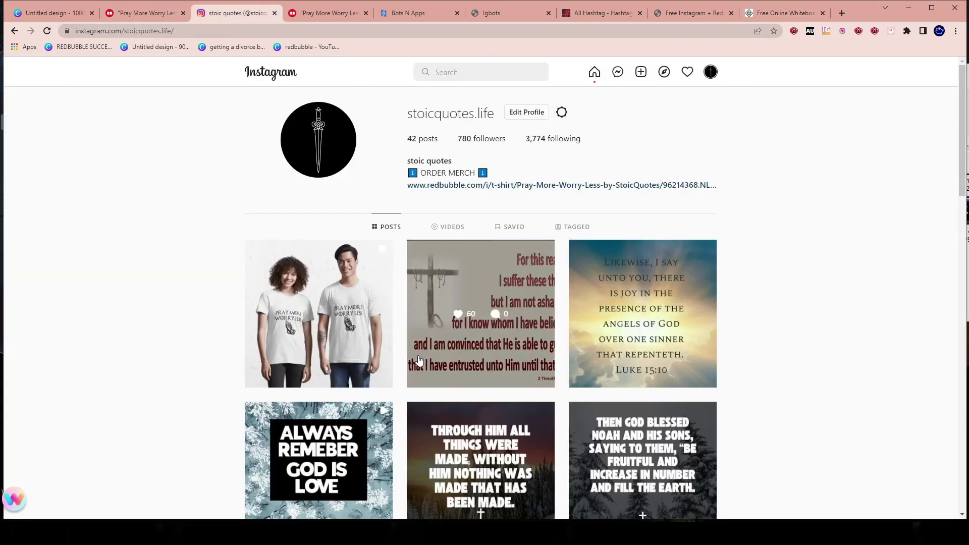
pyautogui.click(530, 340)
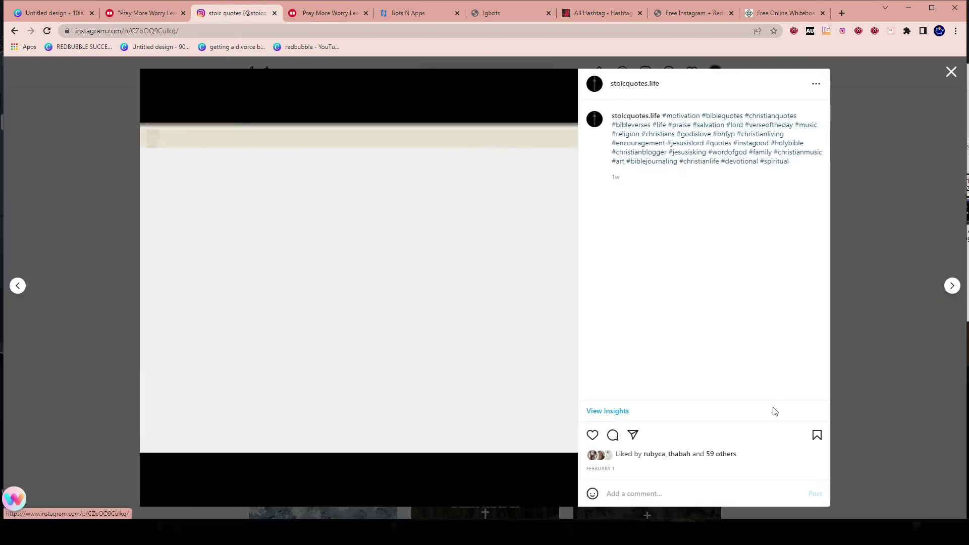
pyautogui.click(604, 413)
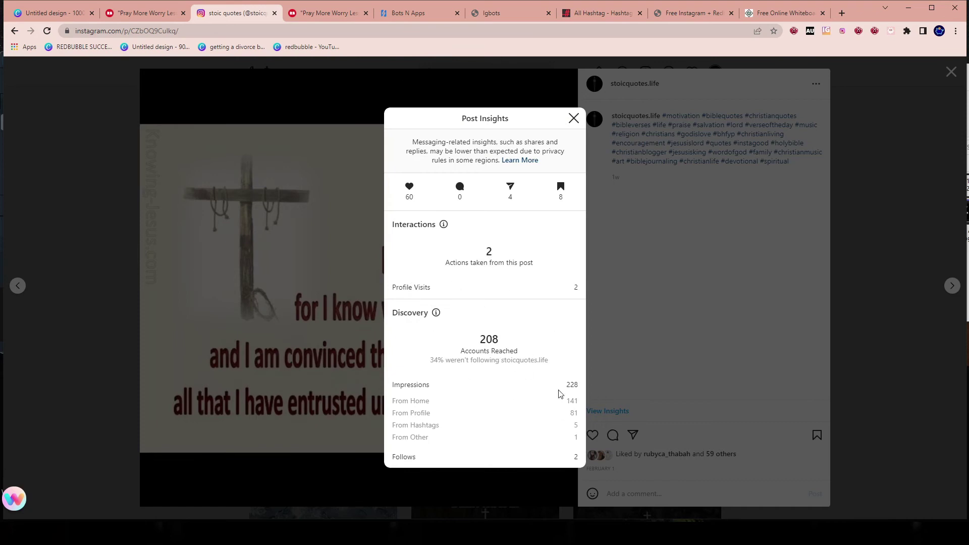
pyautogui.moveTo(484, 341); pyautogui.dragTo(516, 352)
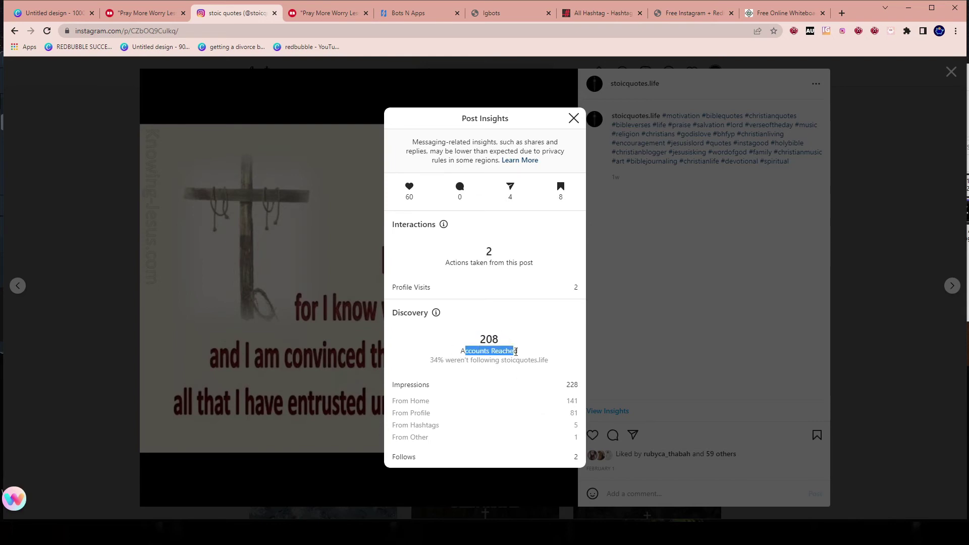
pyautogui.moveTo(424, 361); pyautogui.dragTo(526, 360)
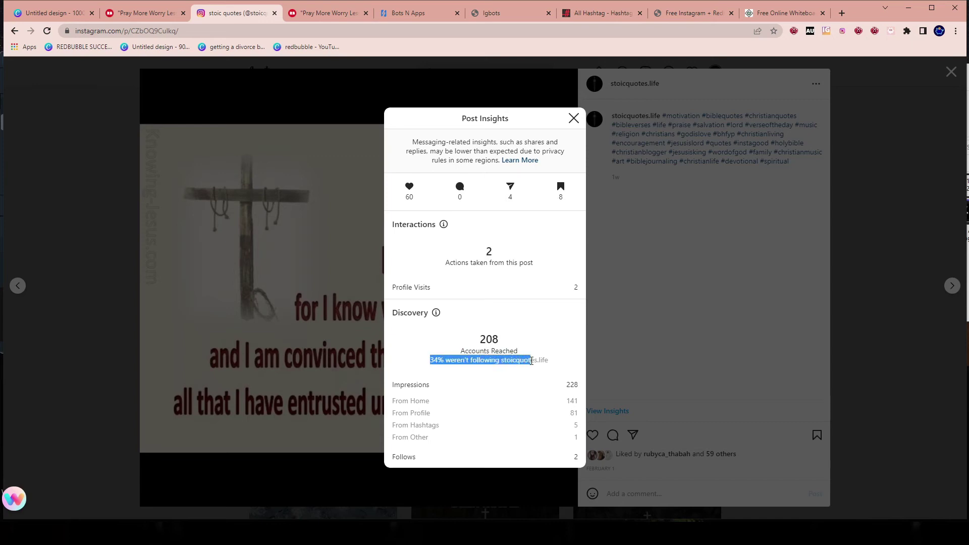
pyautogui.moveTo(429, 401); pyautogui.dragTo(571, 400)
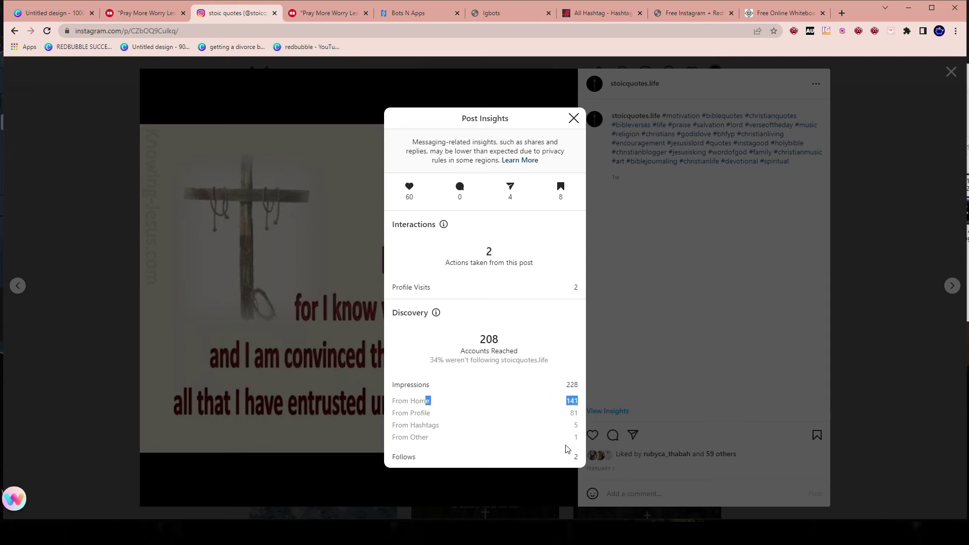
pyautogui.doubleClick(576, 456)
pyautogui.click(510, 194)
pyautogui.click(869, 197)
pyautogui.click(902, 210)
# - Open the Luke 15:10 post's insights, examine the accounts reached, and close the post
pyautogui.click(630, 269)
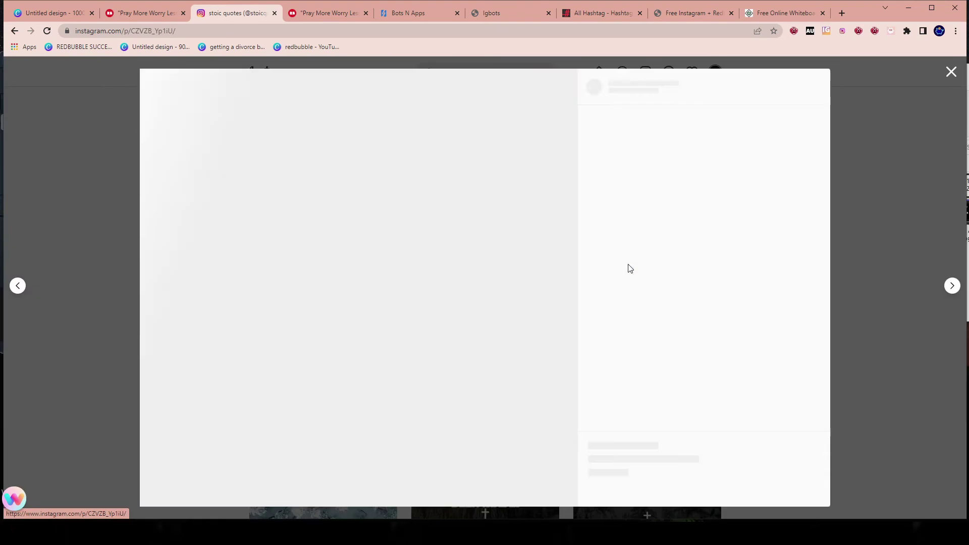
pyautogui.click(612, 413)
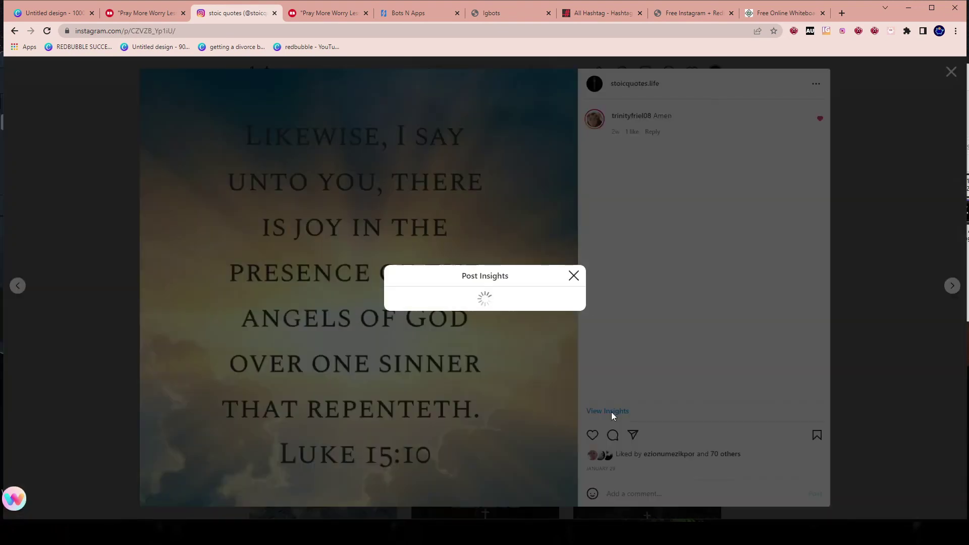
pyautogui.moveTo(430, 367); pyautogui.dragTo(522, 358)
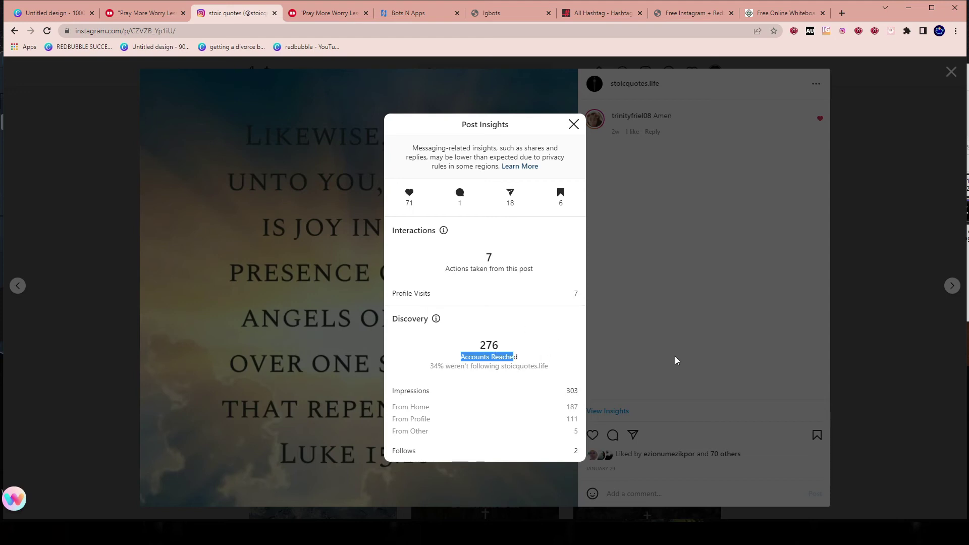
pyautogui.click(890, 326)
pyautogui.click(946, 320)
# - Open the "God Is Love" post to check its views and likes, and close it
pyautogui.scroll(-5, 360, 315)
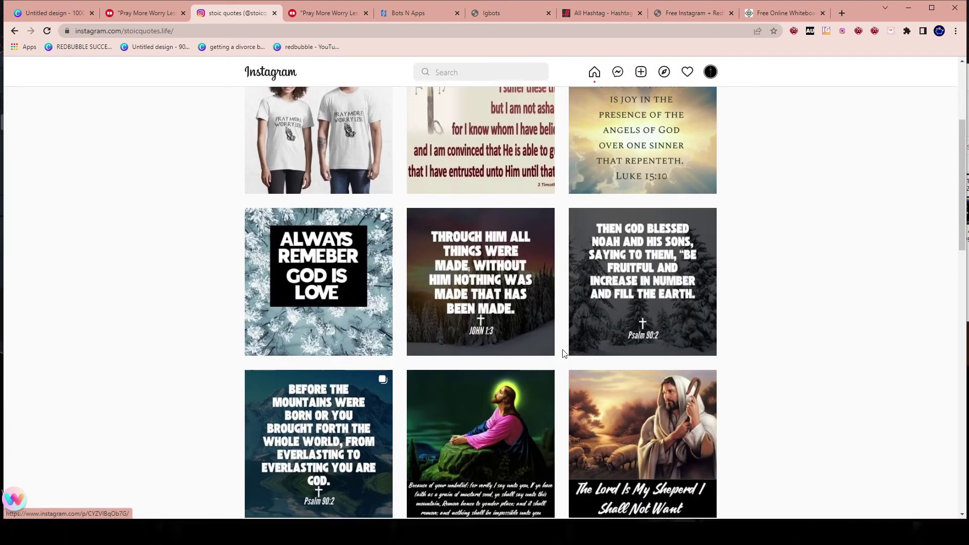
pyautogui.click(359, 314)
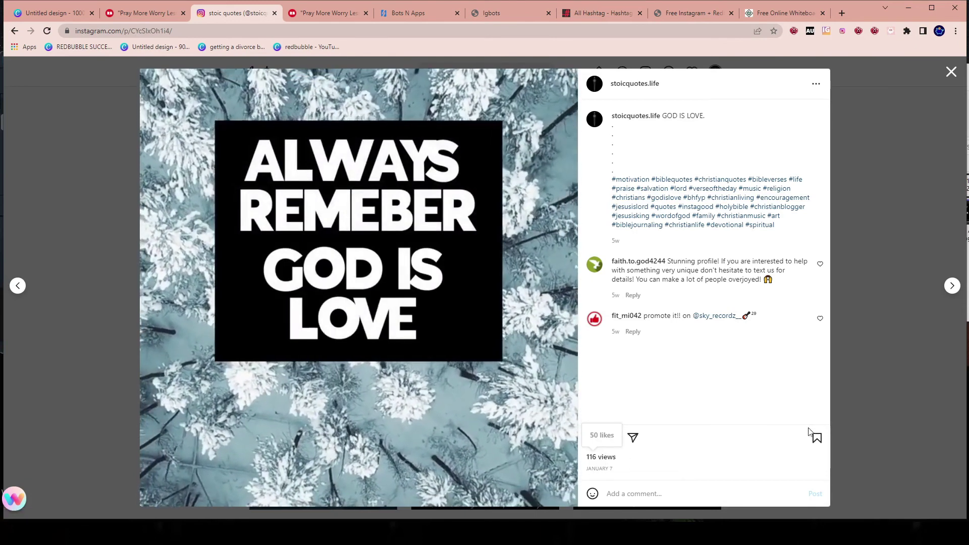
pyautogui.click(858, 406)
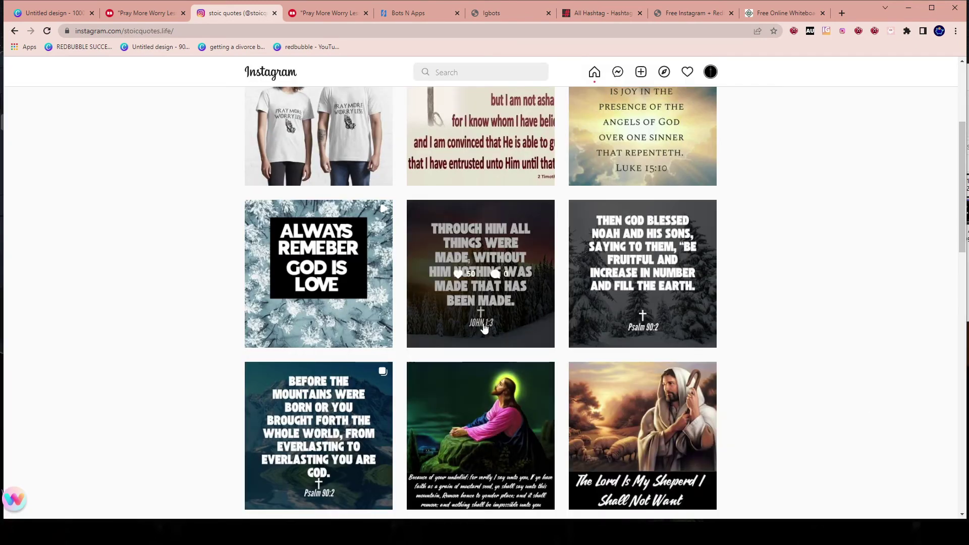
# - Open the John 1:3 post's insights, examine the non-follower share and impression sources, and return to the profile
pyautogui.click(503, 327)
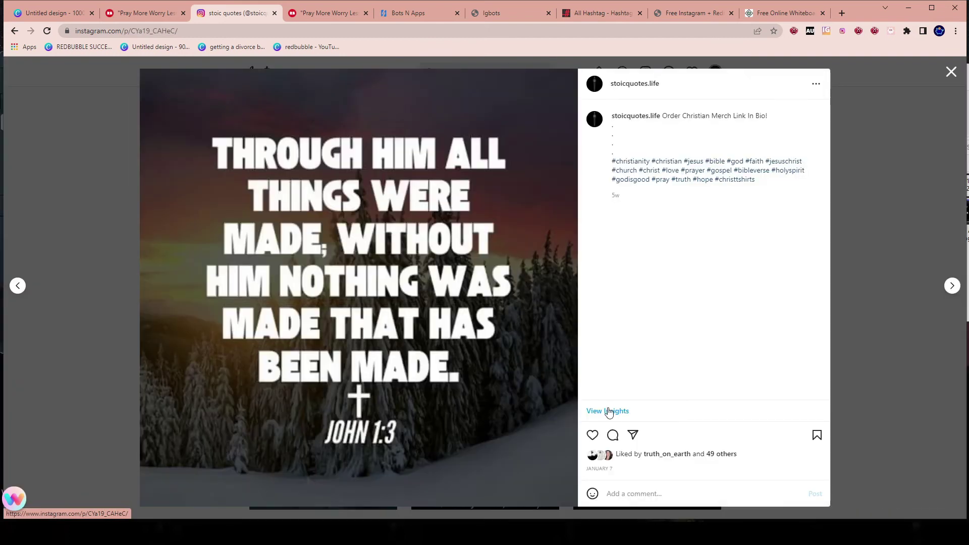
pyautogui.click(607, 409)
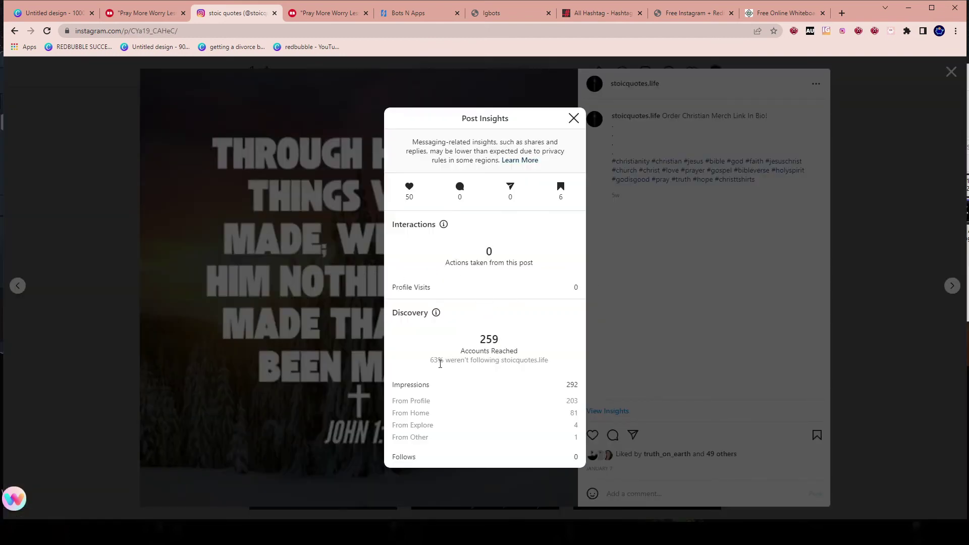
pyautogui.moveTo(436, 361); pyautogui.dragTo(538, 363)
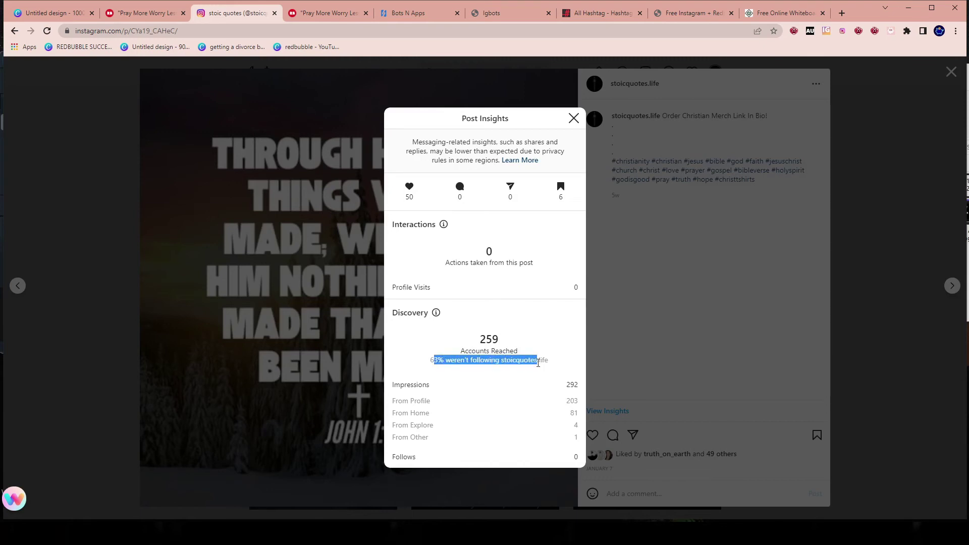
pyautogui.click(493, 356)
pyautogui.moveTo(430, 361); pyautogui.dragTo(455, 364)
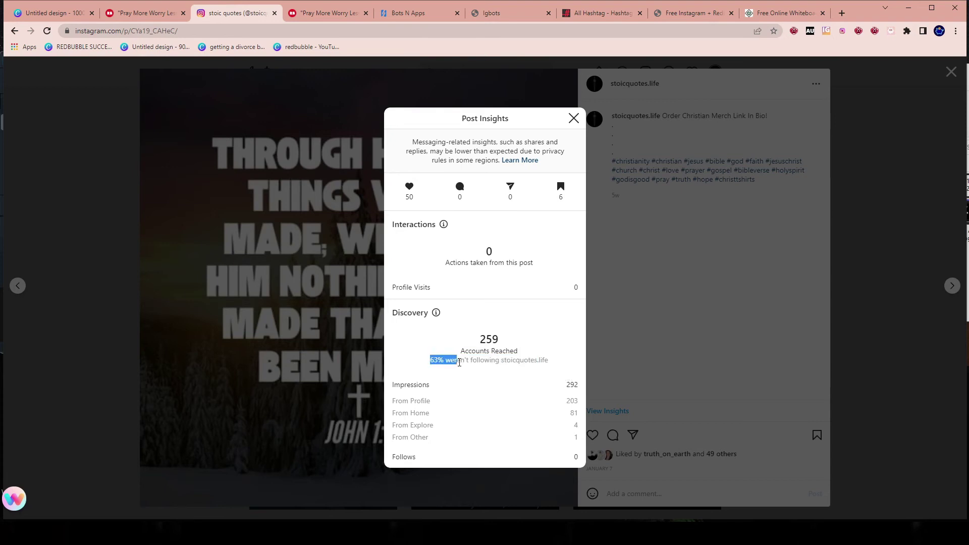
pyautogui.moveTo(579, 424); pyautogui.dragTo(549, 429)
pyautogui.moveTo(411, 401); pyautogui.dragTo(506, 415)
pyautogui.click(447, 413)
pyautogui.click(883, 232)
pyautogui.click(864, 231)
pyautogui.scroll(3, 671, 390)
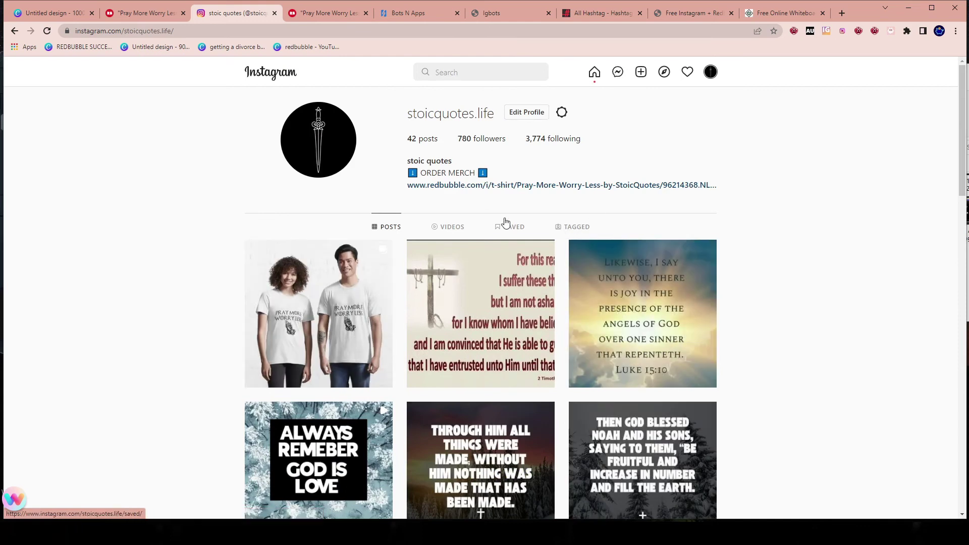
# - Review the bot products on Bots N Apps and igbots.org, and the free Instagram resources listed on the Redbubble course site
pyautogui.click(412, 13)
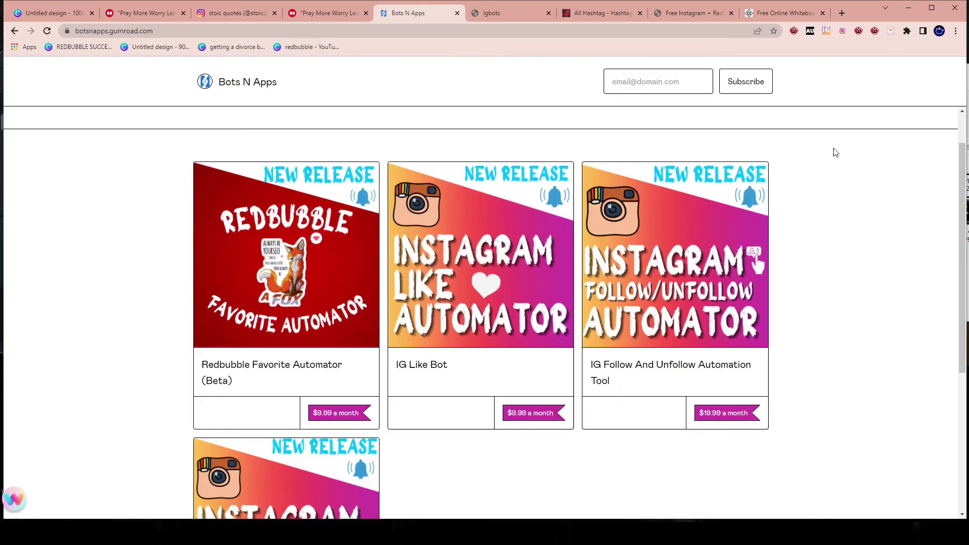
pyautogui.click(517, 15)
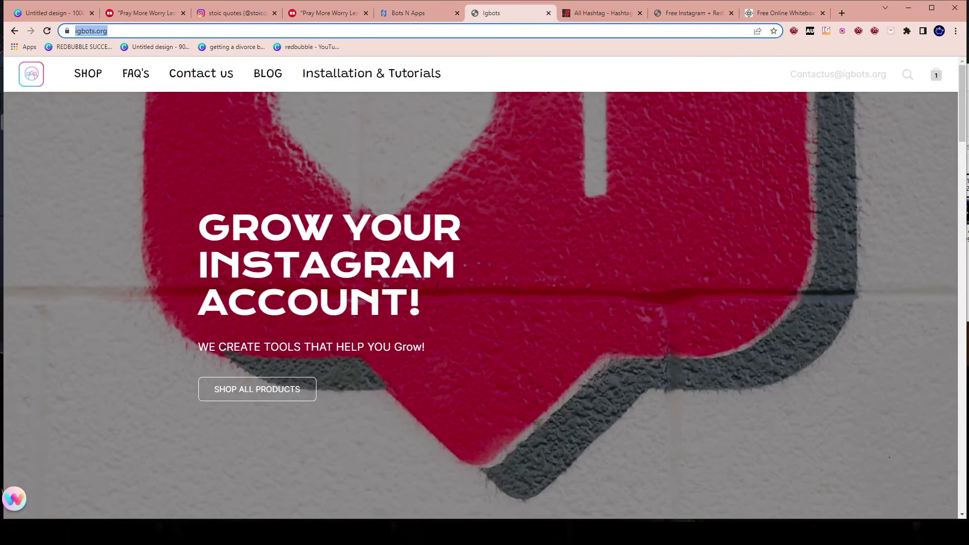
pyautogui.scroll(-10, 293, 194)
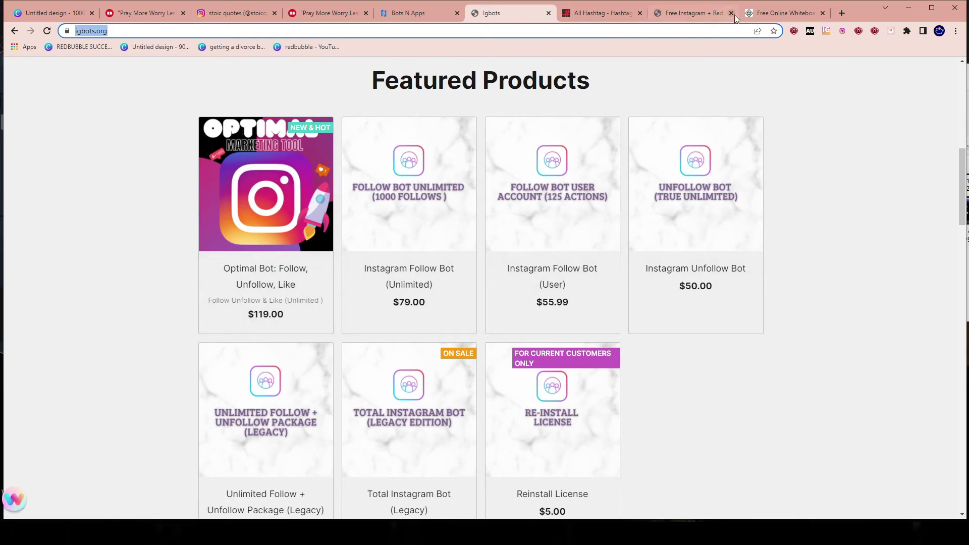
pyautogui.click(676, 15)
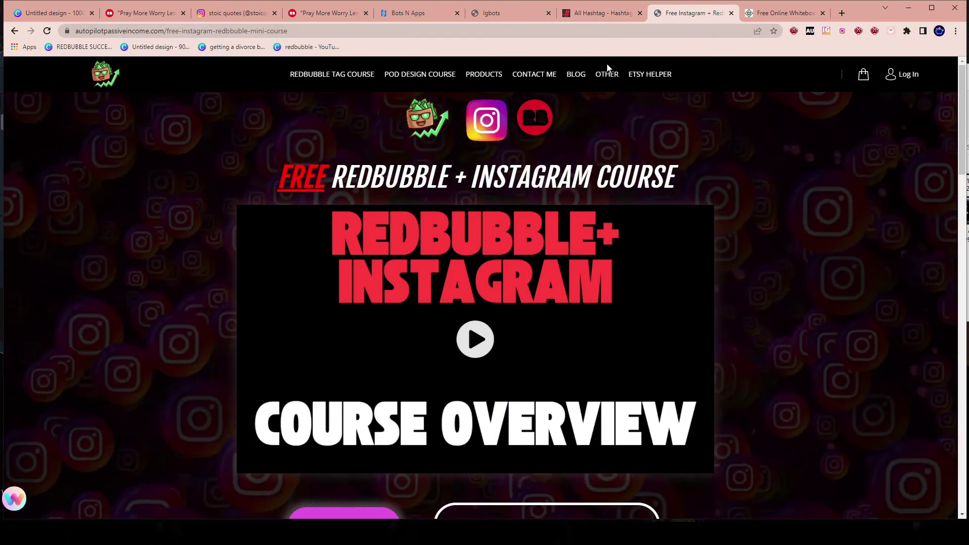
pyautogui.moveTo(607, 74)
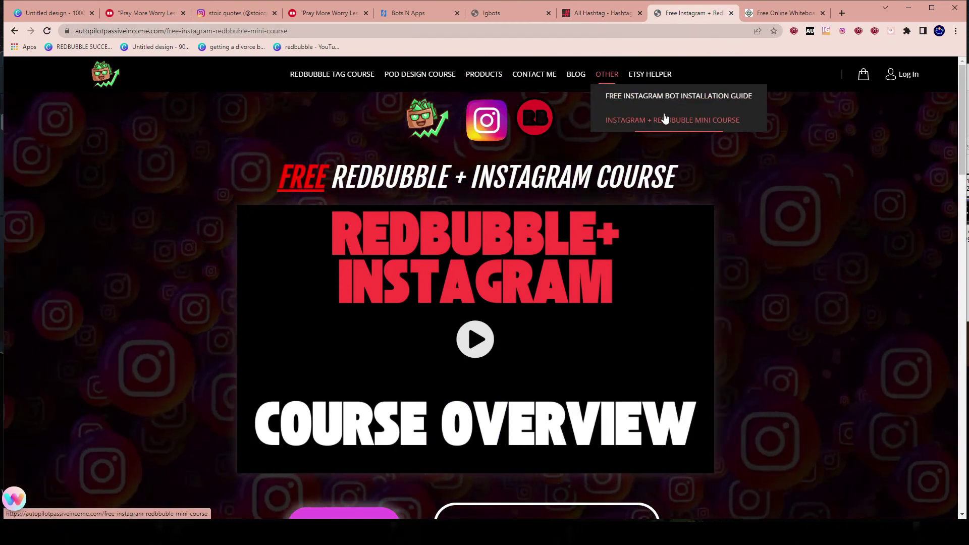
pyautogui.click(487, 14)
pyautogui.click(488, 26)
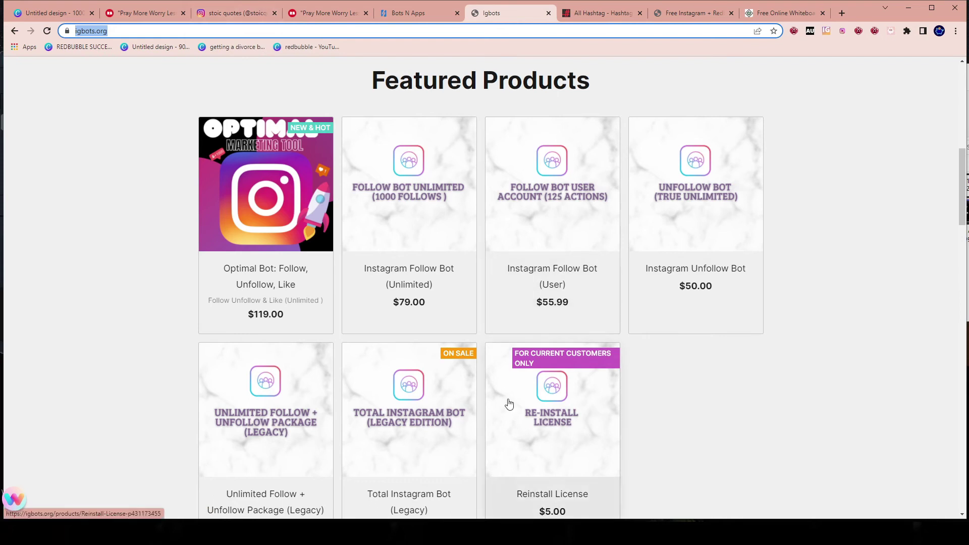
pyautogui.click(404, 13)
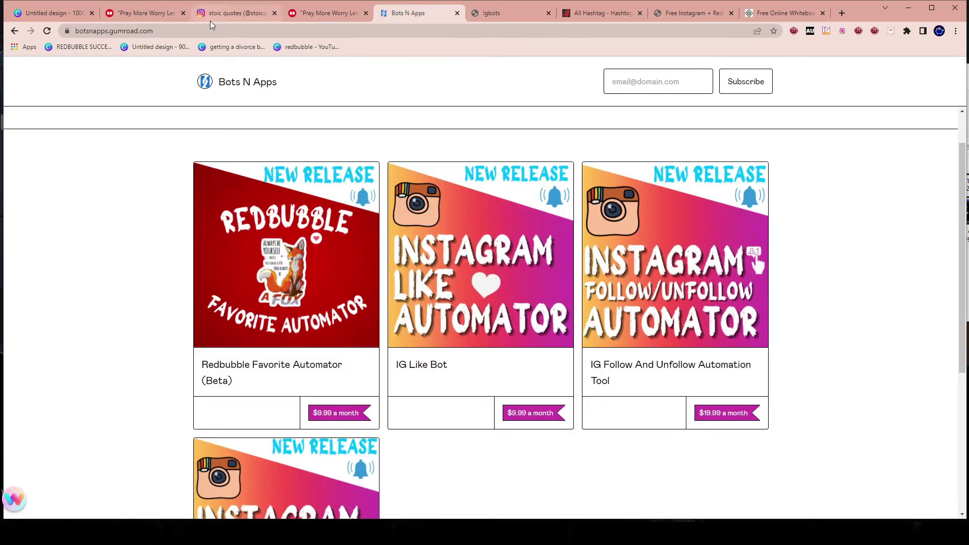
# - Return to Instagram and open the #jesus hashtag page from the recent searches
pyautogui.click(234, 17)
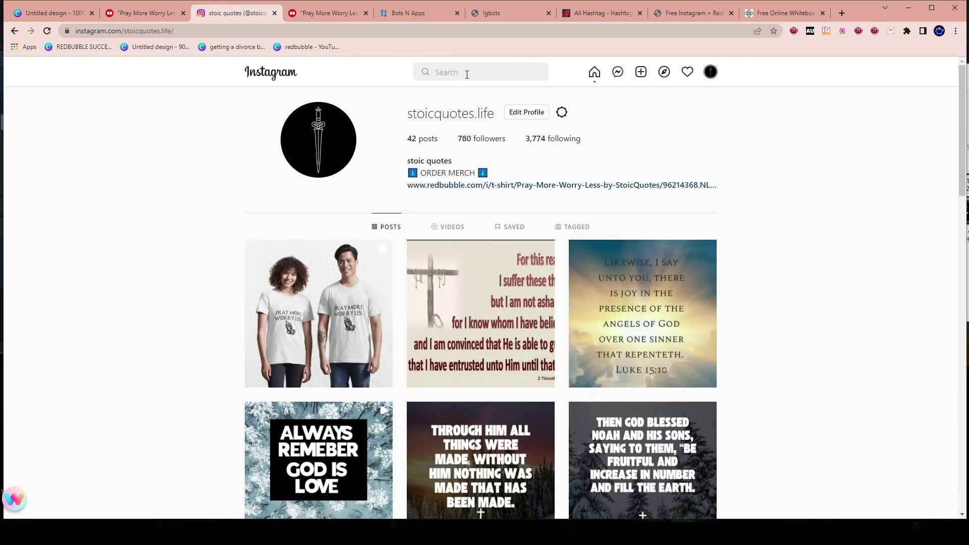
pyautogui.click(506, 68)
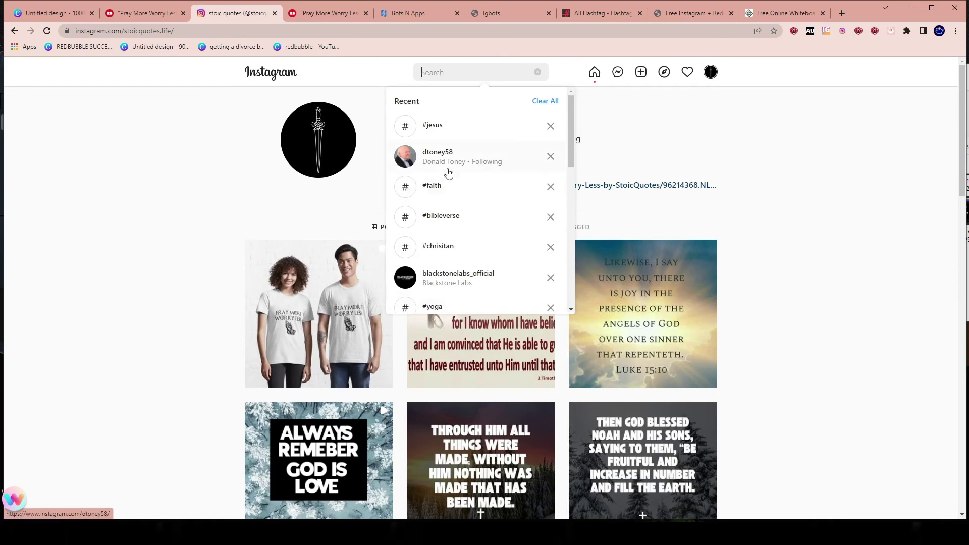
pyautogui.click(433, 126)
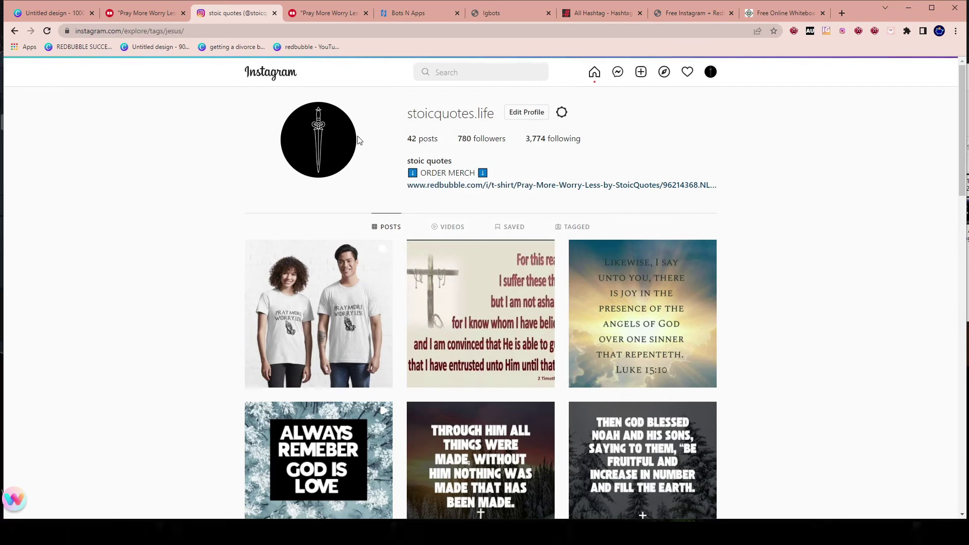
# - Open the saved comment in the Instagram auto comment extension, copy its full text, and close the comment editor
pyautogui.click(859, 31)
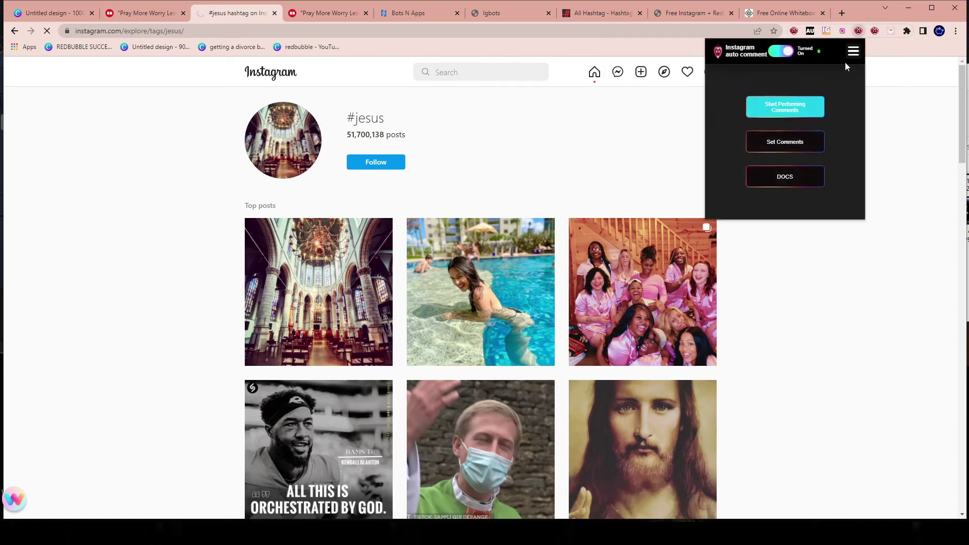
pyautogui.click(788, 142)
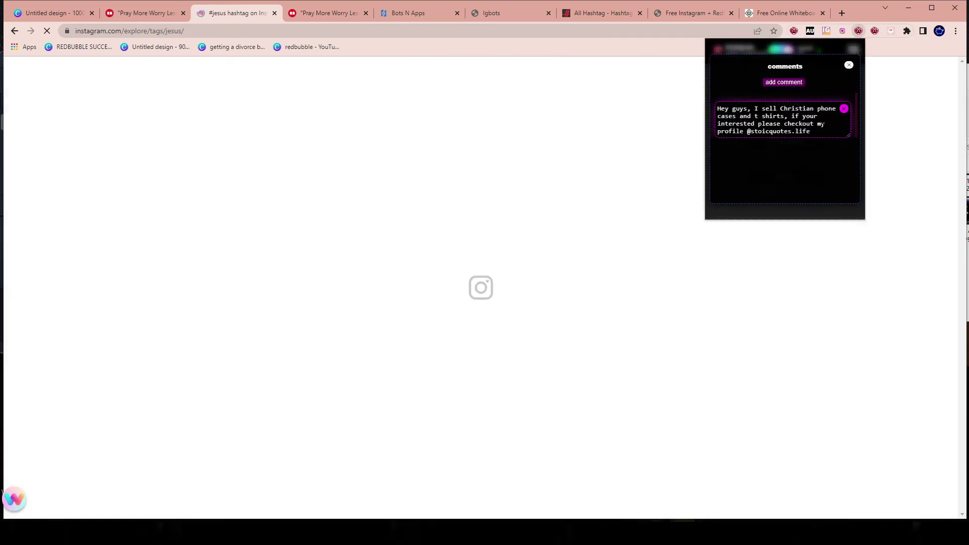
pyautogui.hotkey('ctrl', 'a')
pyautogui.hotkey('ctrl', 'c')
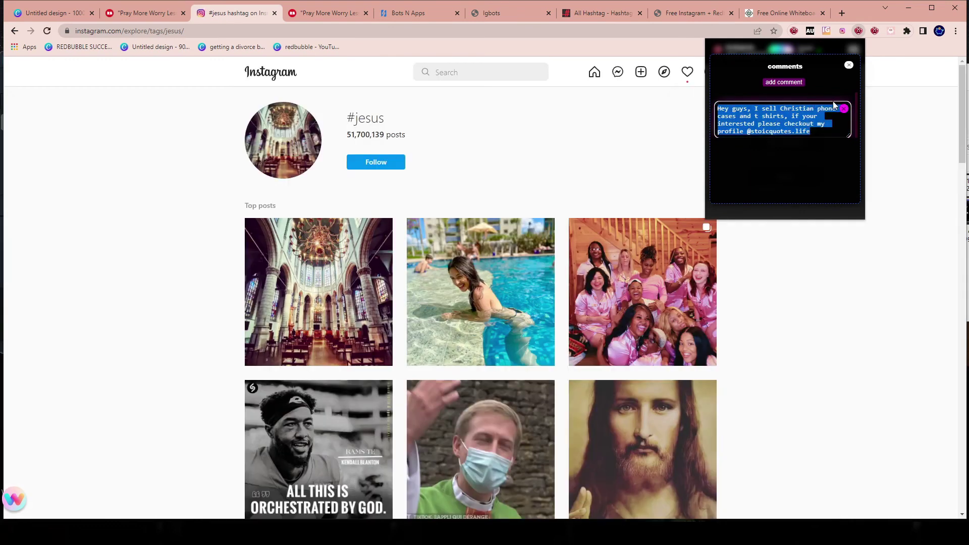
pyautogui.click(850, 65)
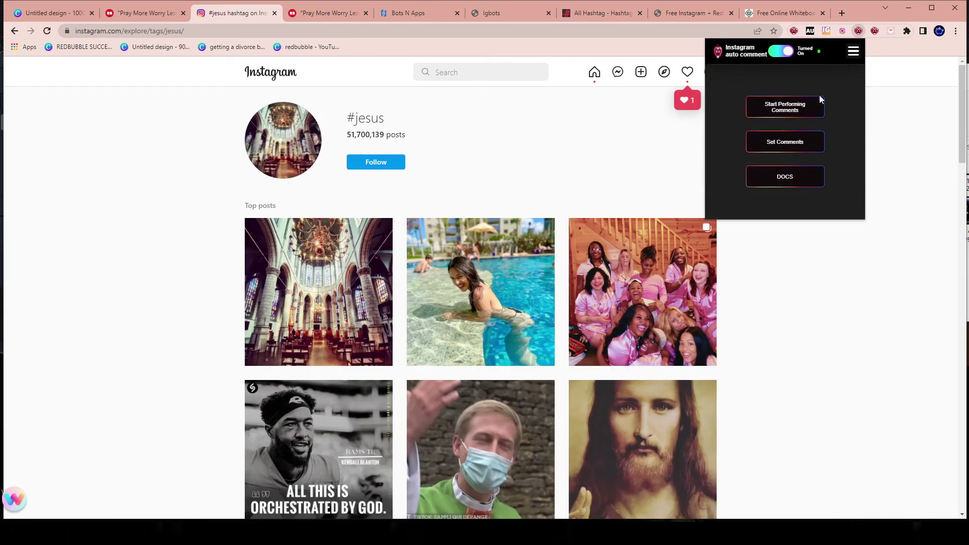
# - Open the auto comment extension's settings, examine the comment quantity and the minimum and maximum delays, and close the extension
pyautogui.click(853, 53)
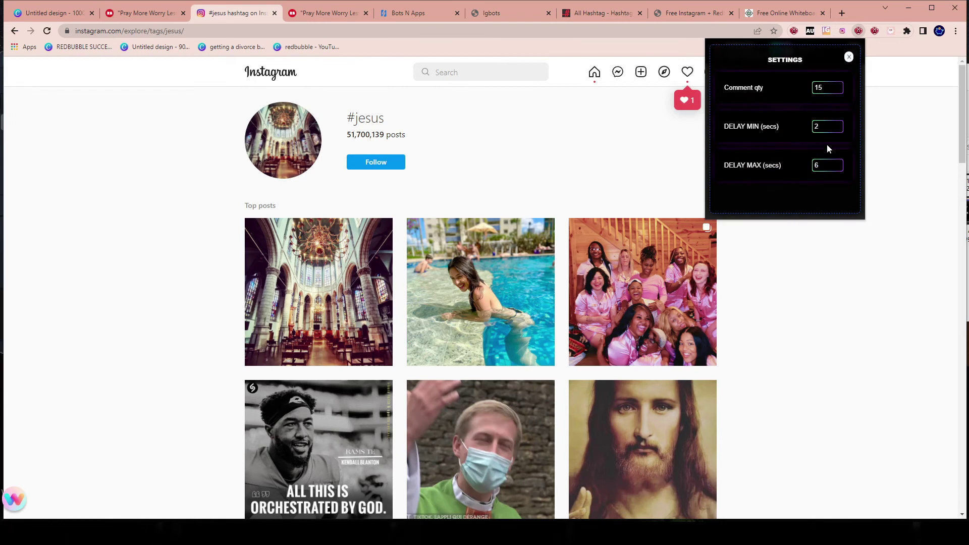
pyautogui.moveTo(738, 87); pyautogui.dragTo(846, 89)
pyautogui.click(865, 242)
# - Browse the #jesus top posts and open the football player post reading "All this is orchestrated by God."
pyautogui.scroll(-4, 386, 272)
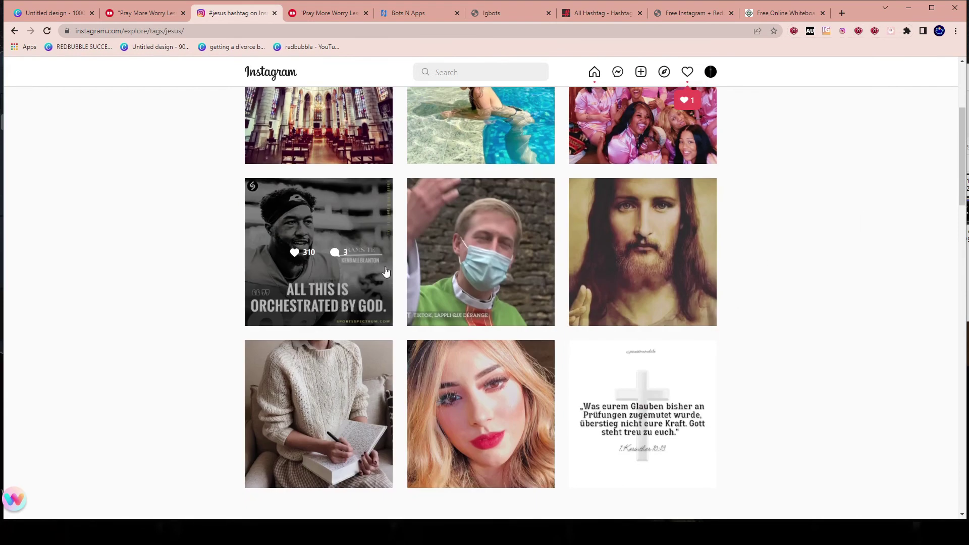
pyautogui.scroll(-5, 386, 273)
pyautogui.scroll(5, 347, 273)
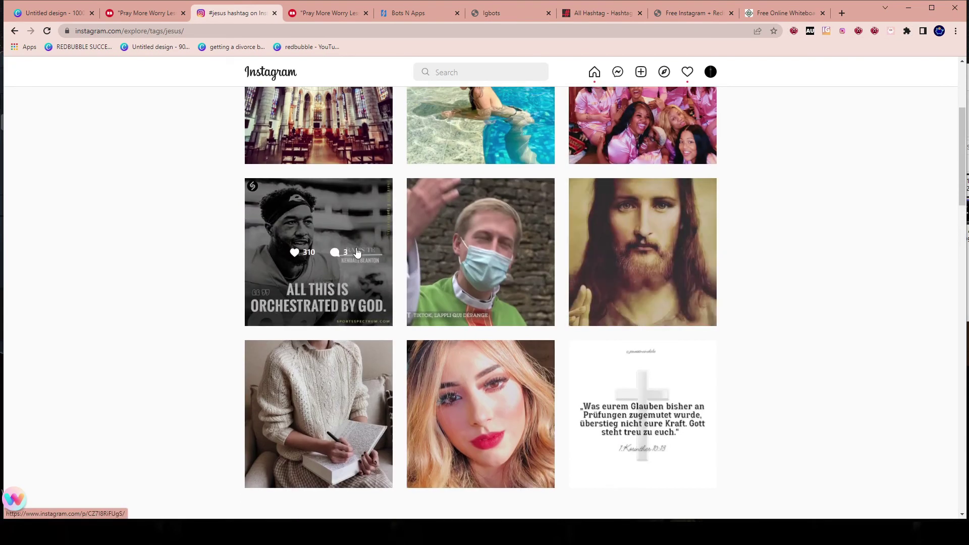
pyautogui.click(344, 220)
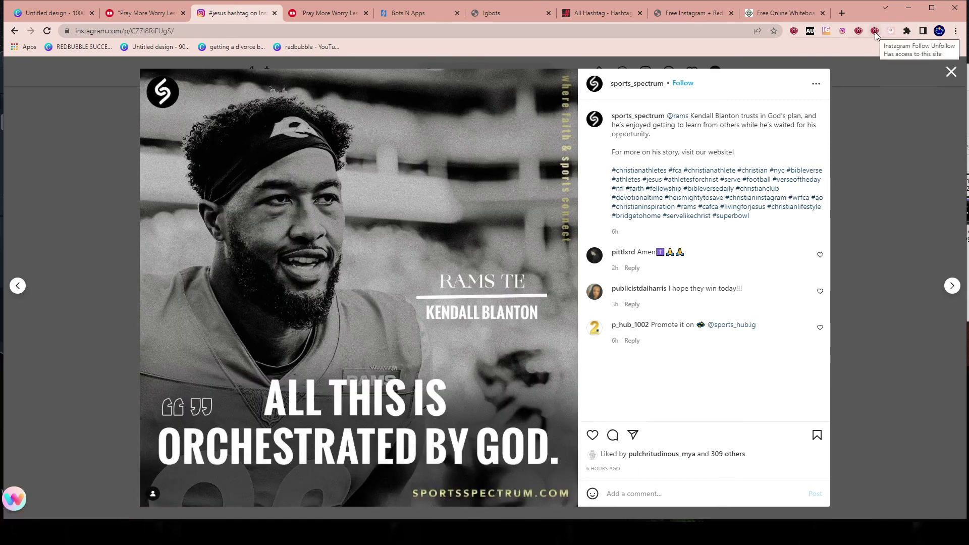
# - Look at the IG Comment Automation Tool on the Bots N Apps page, and return to the open Instagram post
pyautogui.click(859, 31)
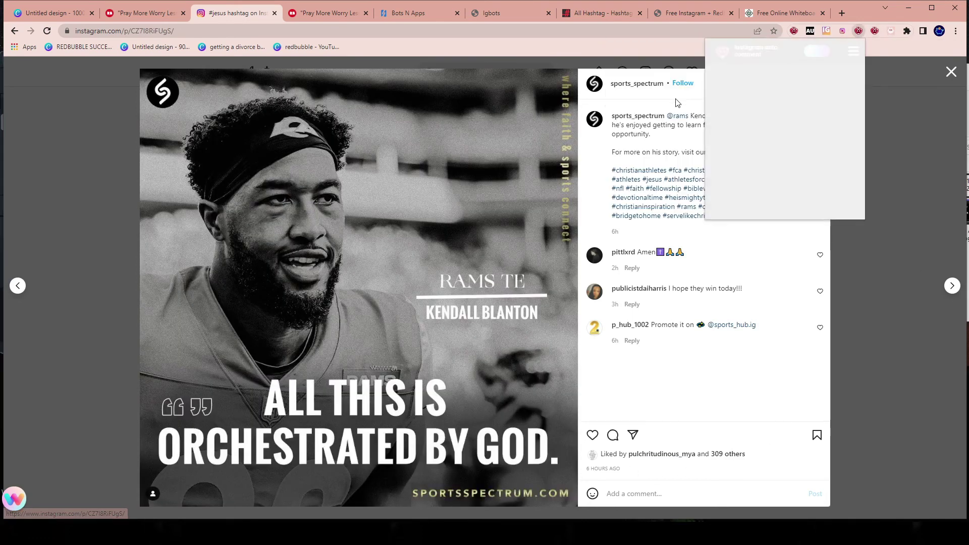
pyautogui.click(410, 14)
pyautogui.scroll(-5, 631, 278)
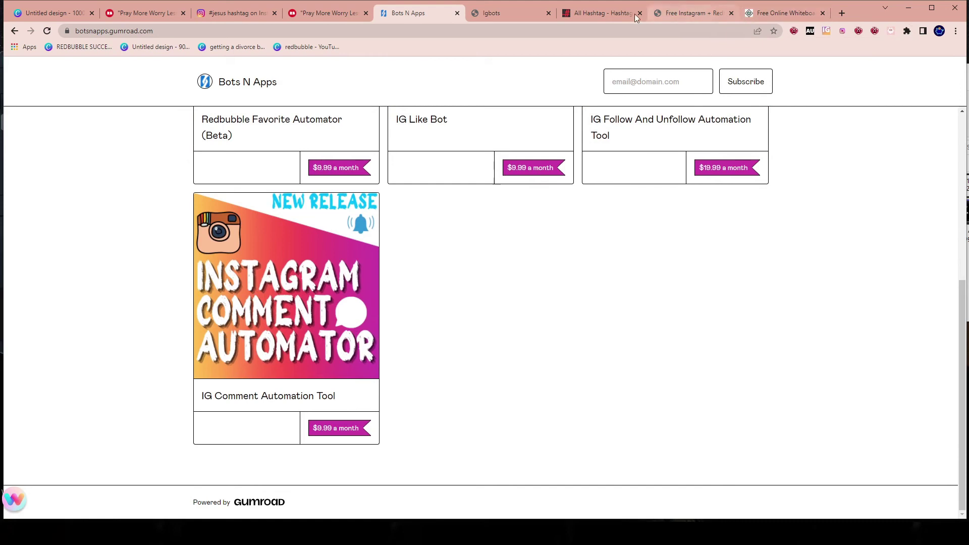
pyautogui.click(263, 17)
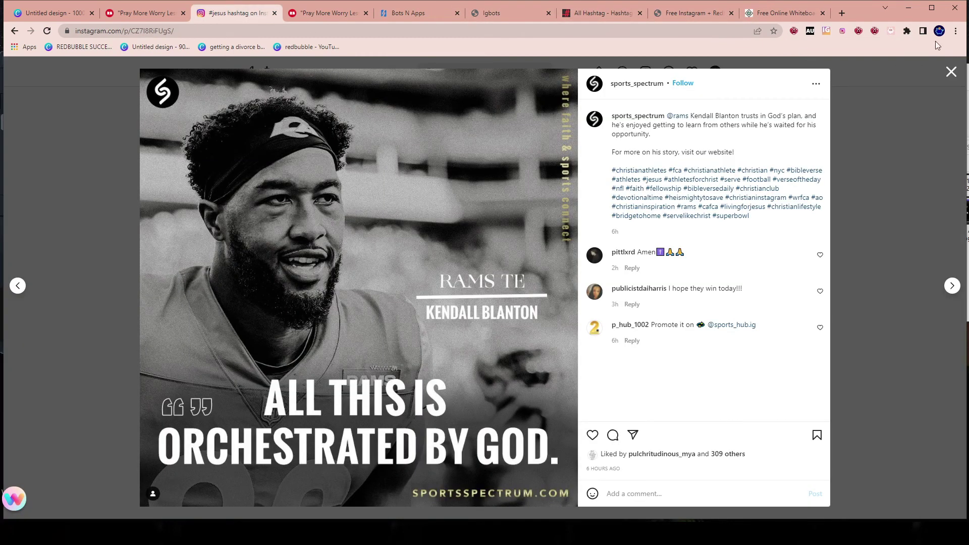
# - Start the auto comment bot on the open post and have it post the Christian phone cases and t shirts comment there and on the next post
pyautogui.click(860, 32)
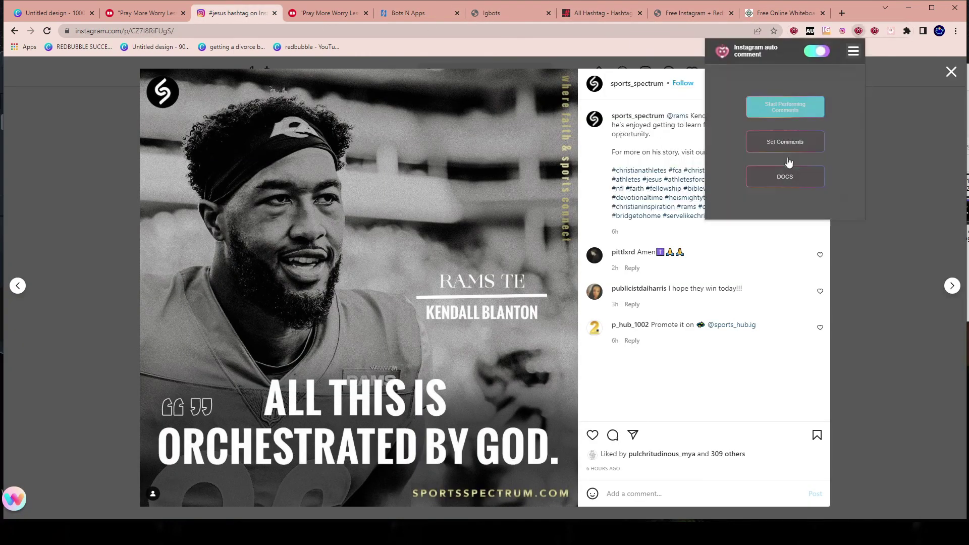
pyautogui.click(784, 111)
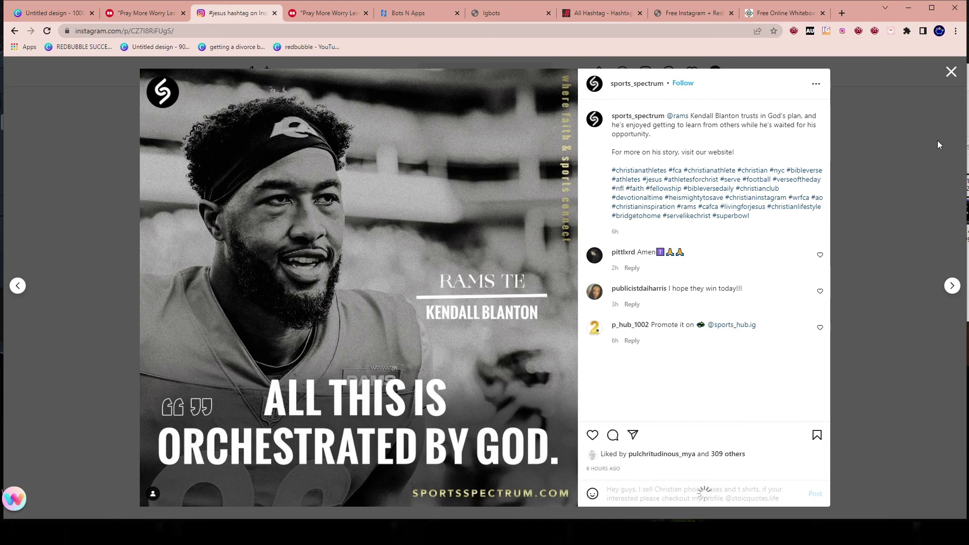
pyautogui.press('Right')
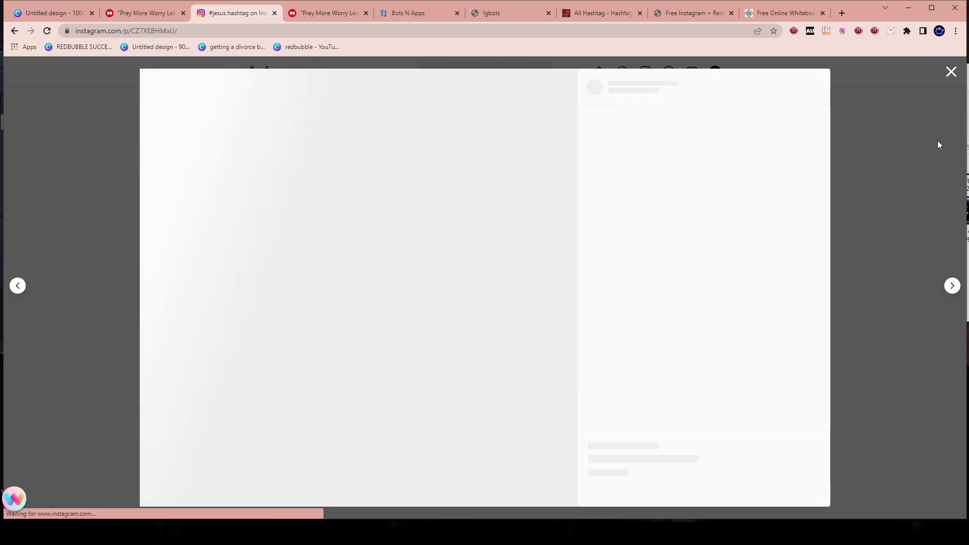
pyautogui.hotkey('ctrl', 'v')
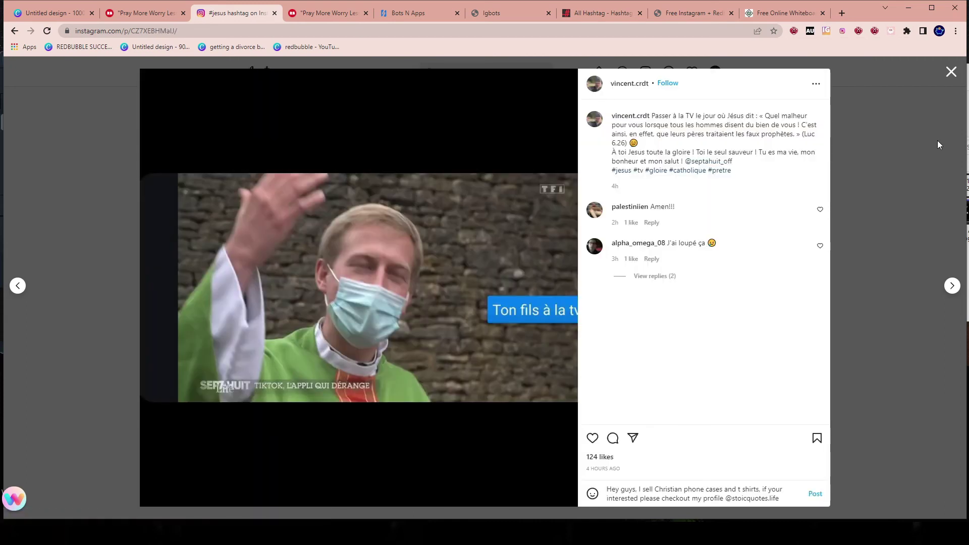
pyautogui.press('Return')
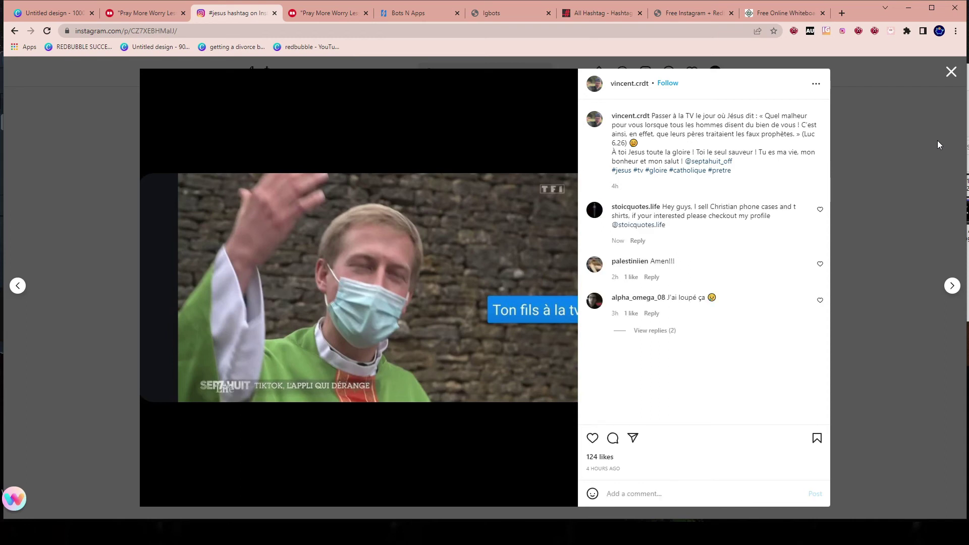
# - Post the Christian phone cases and t shirts comment on the Jesus portrait post, and turn the auto comment bot off
pyautogui.press('Right')
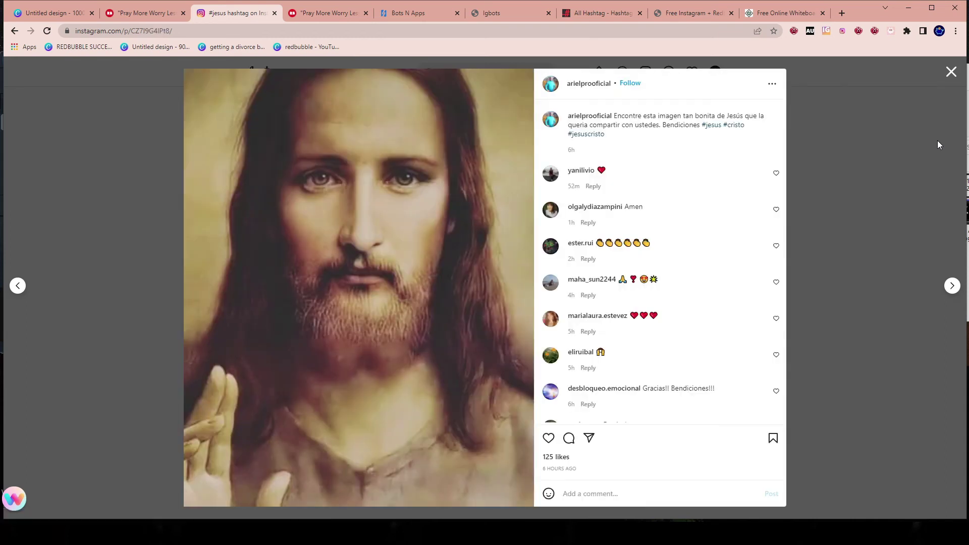
pyautogui.hotkey('ctrl', 'v')
pyautogui.press('Return')
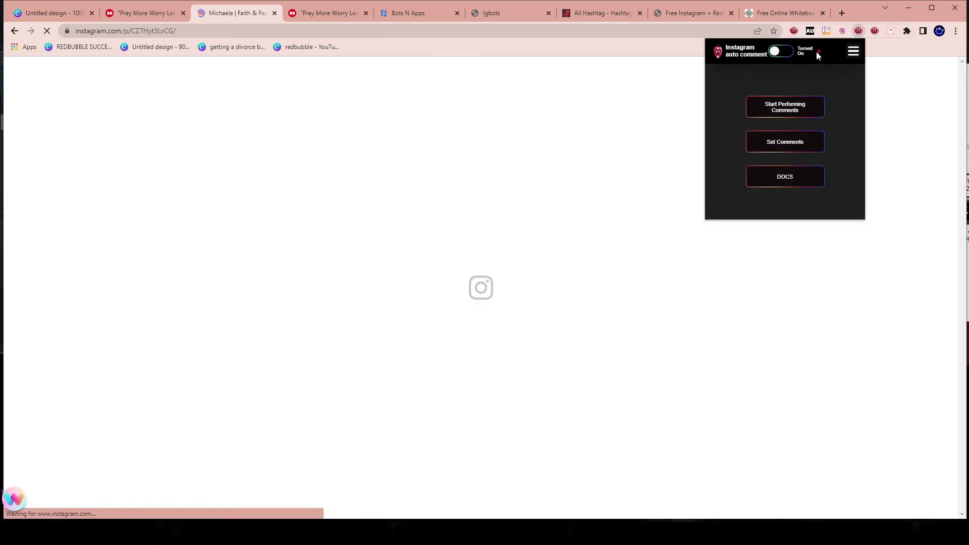
pyautogui.click(783, 415)
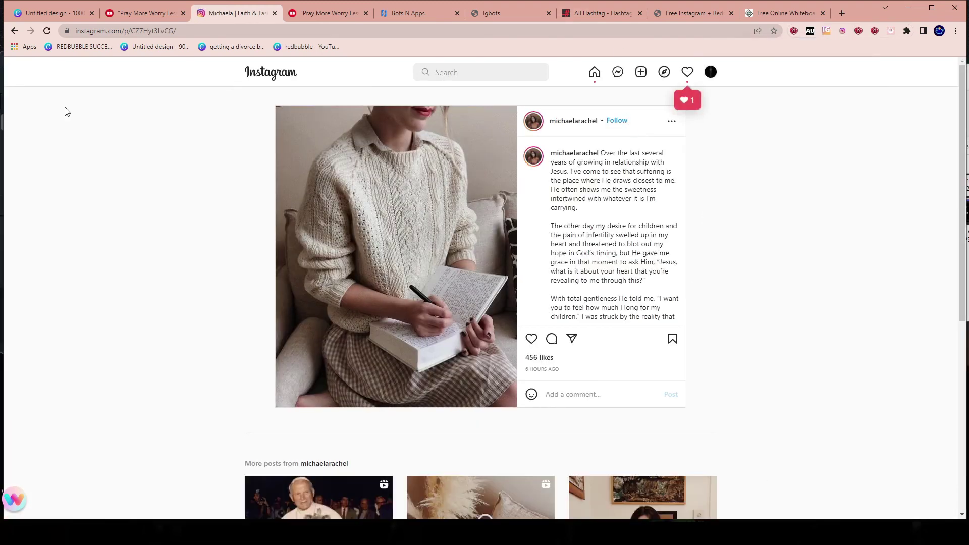
# - Go back to the Jesus portrait post and check the promotional comment among its comments
pyautogui.click(15, 35)
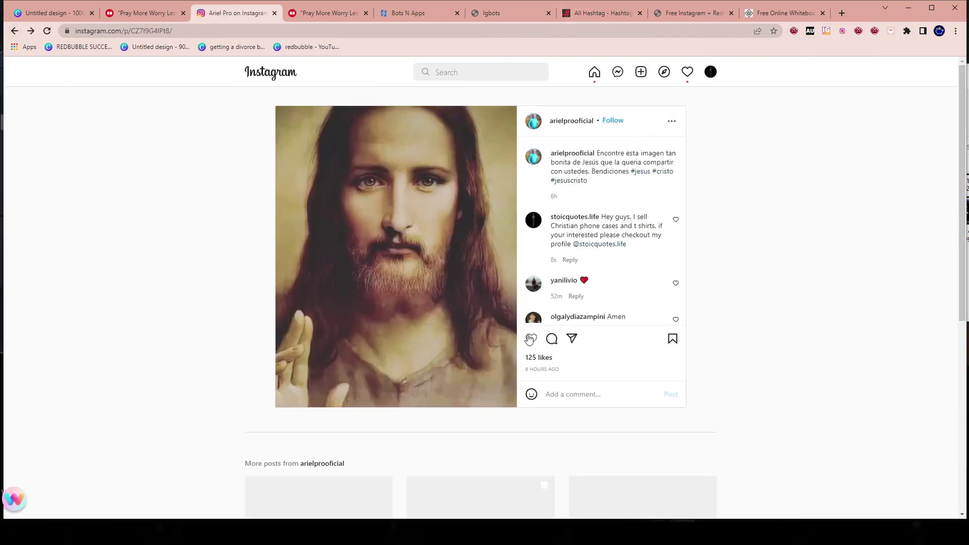
pyautogui.scroll(-5, 561, 326)
pyautogui.scroll(4, 574, 282)
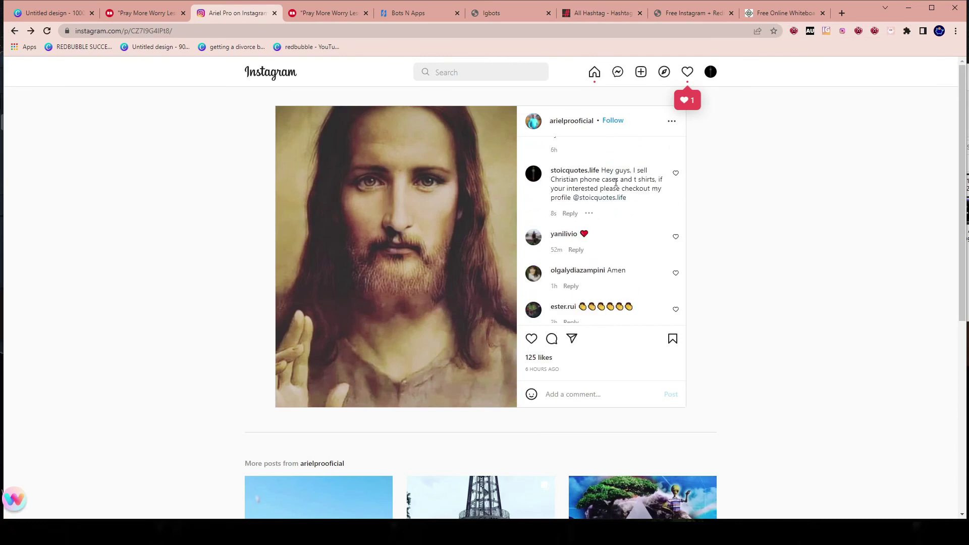
pyautogui.scroll(1, 632, 275)
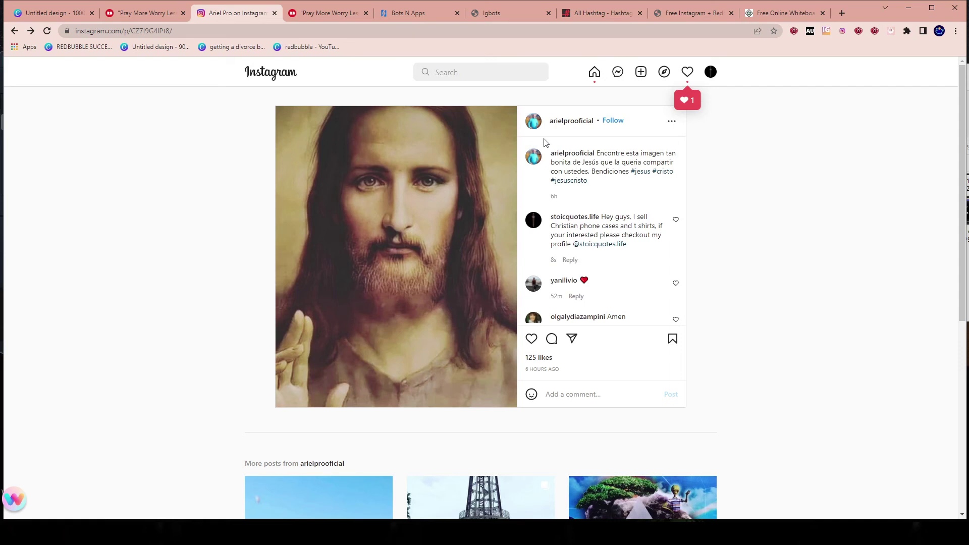
# - Open the profile that published the Jesus portrait, and reopen the portrait post from its grid
pyautogui.click(581, 154)
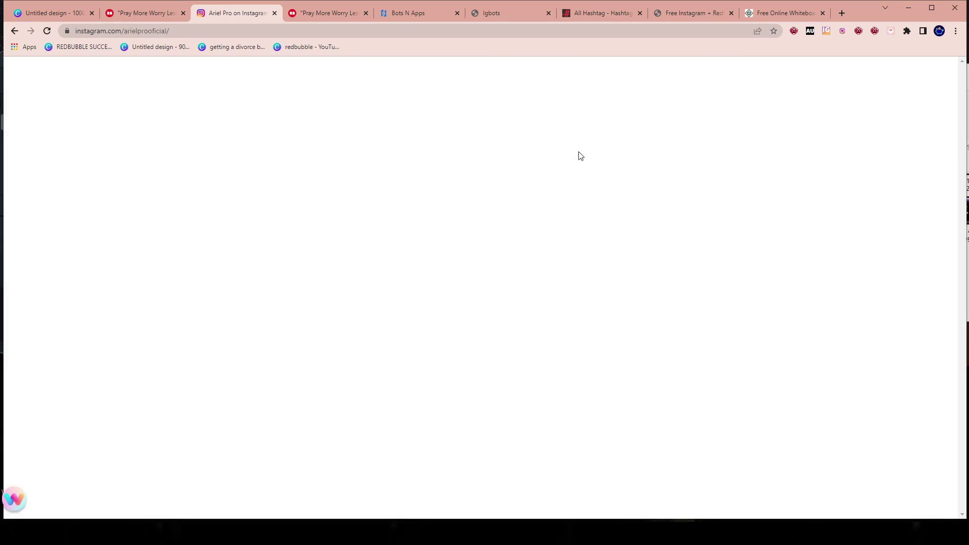
pyautogui.scroll(-2, 374, 302)
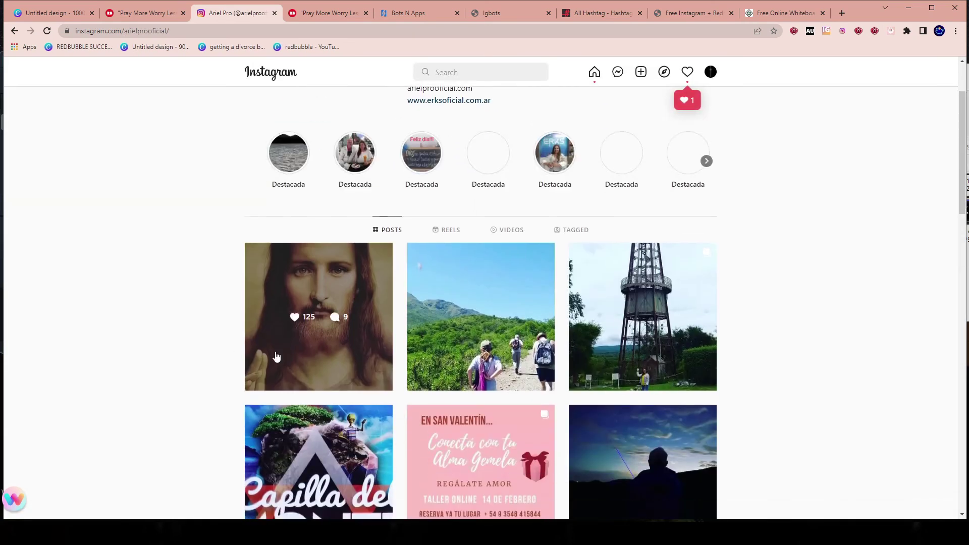
pyautogui.scroll(2, 470, 200)
pyautogui.click(297, 448)
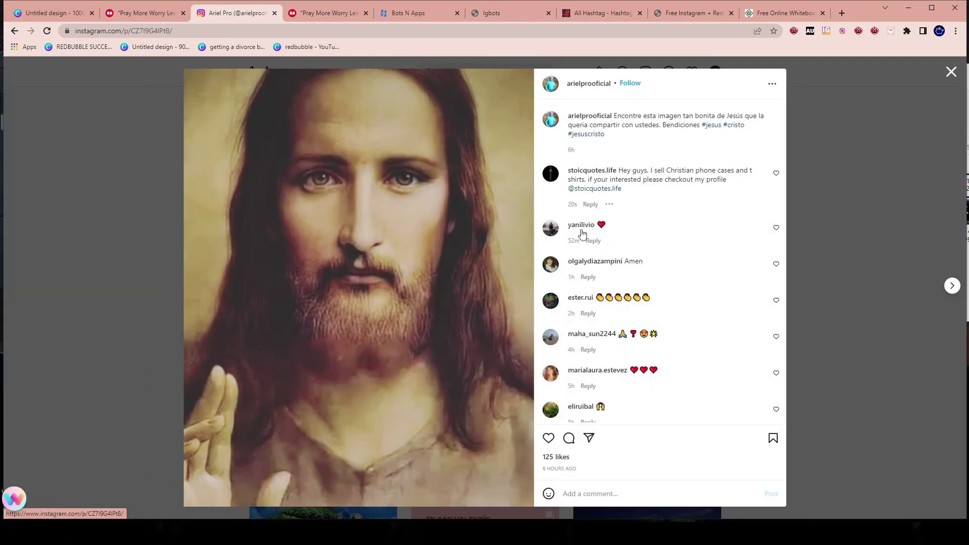
# - Highlight the promotional comment's text under the Jesus portrait post to read through it
pyautogui.moveTo(641, 193); pyautogui.dragTo(633, 170)
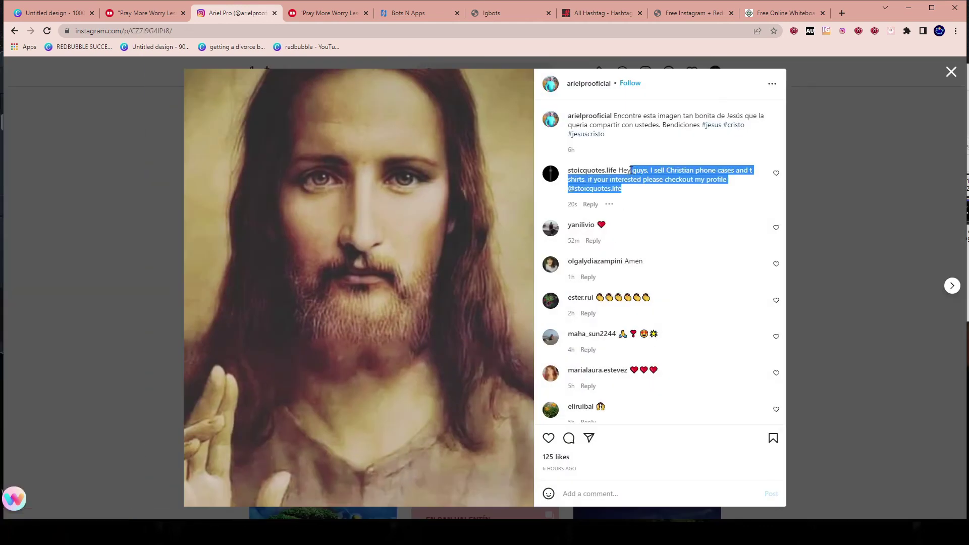
pyautogui.click(660, 175)
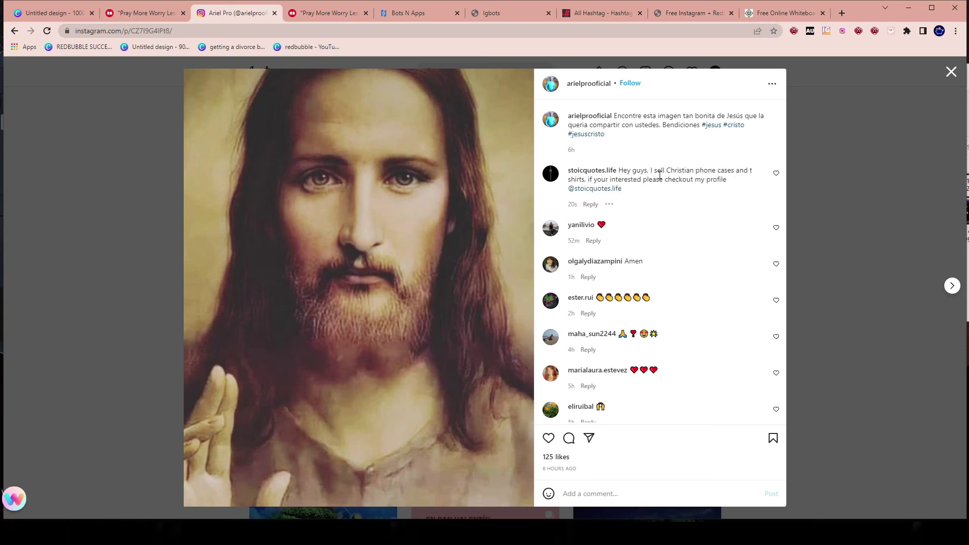
pyautogui.moveTo(628, 171); pyautogui.dragTo(674, 176)
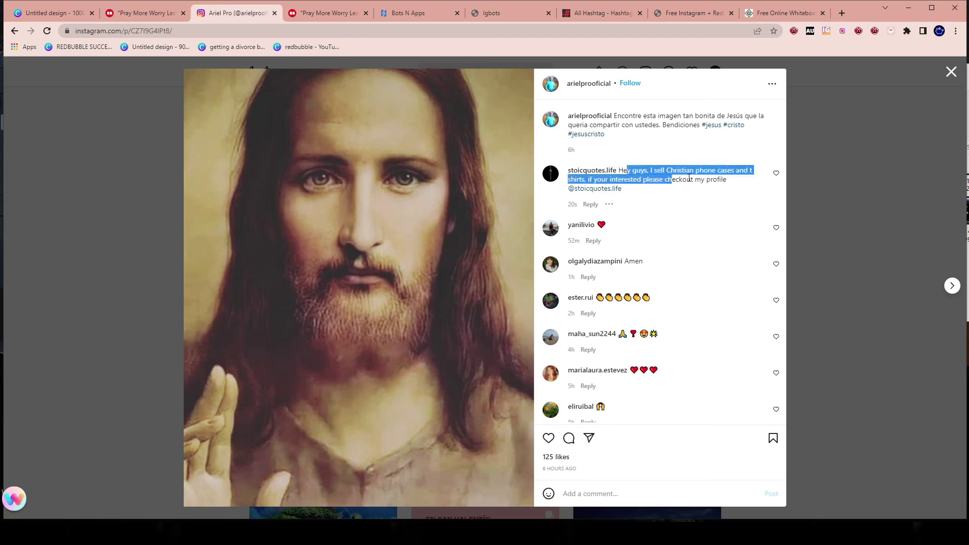
pyautogui.click(682, 184)
# - Follow the comment's mention to the stoicquotes.life profile, view the Pray More Worry Less t-shirt post, and close it
pyautogui.click(612, 191)
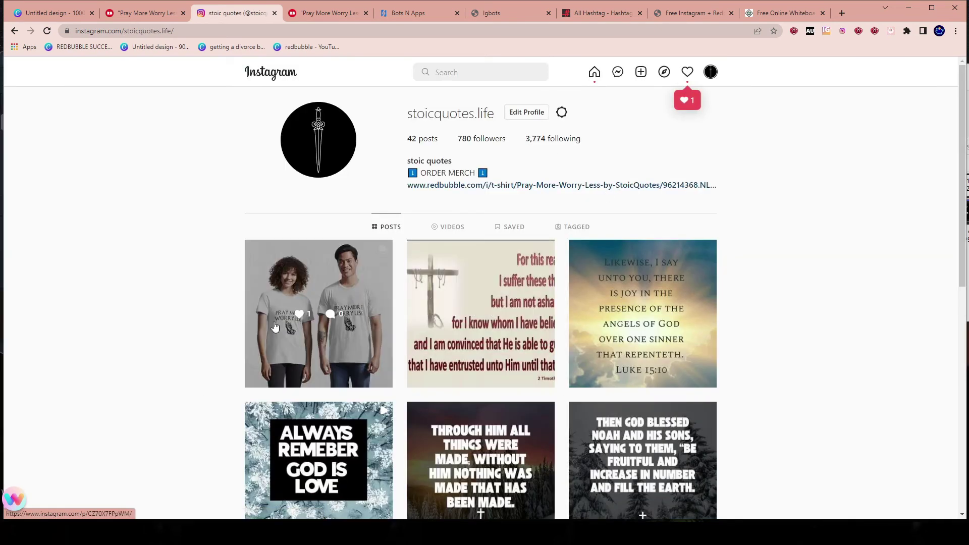
pyautogui.click(382, 297)
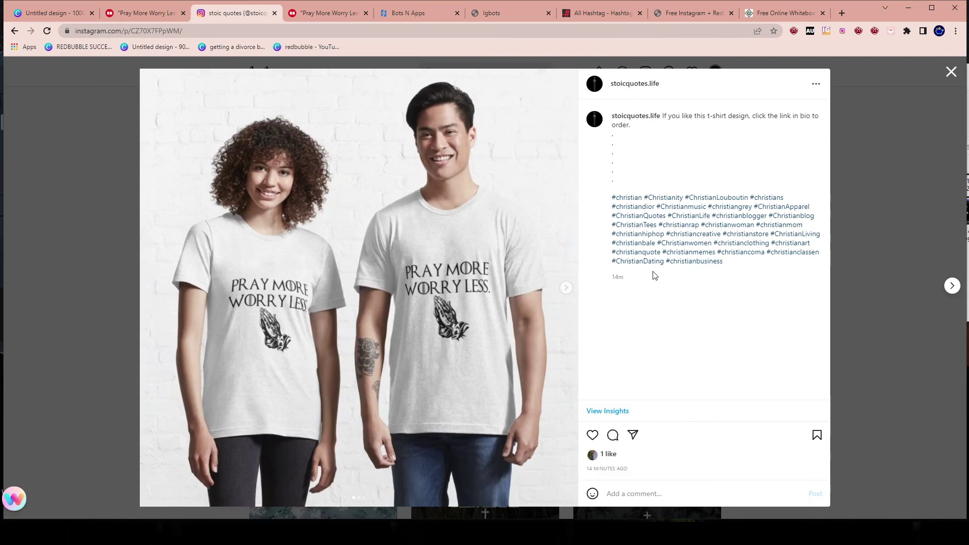
pyautogui.click(841, 201)
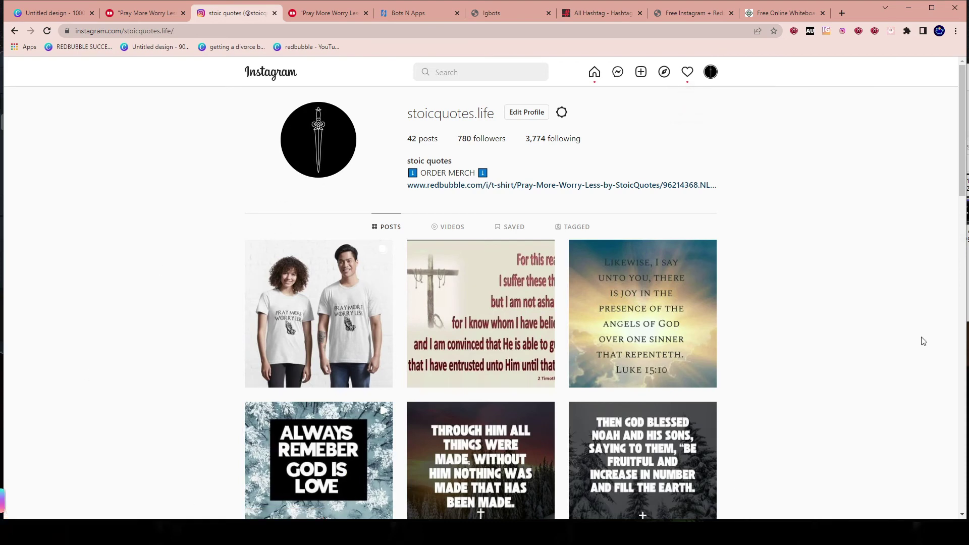
# - View the Pray More Worry Less Essential T-Shirt page on Redbubble, and return to the stoicquotes.life Instagram profile
pyautogui.scroll(-1, 771, 202)
pyautogui.scroll(1, 770, 202)
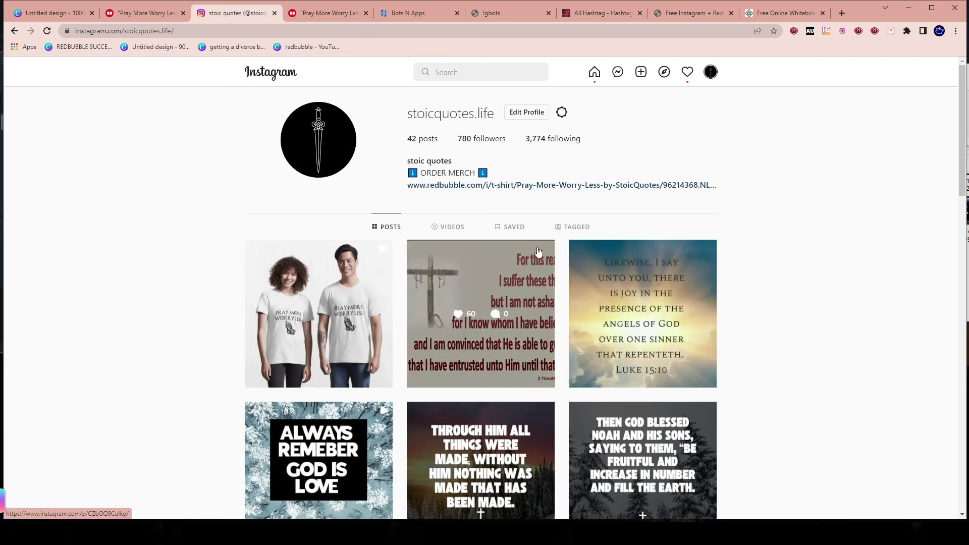
pyautogui.click(314, 15)
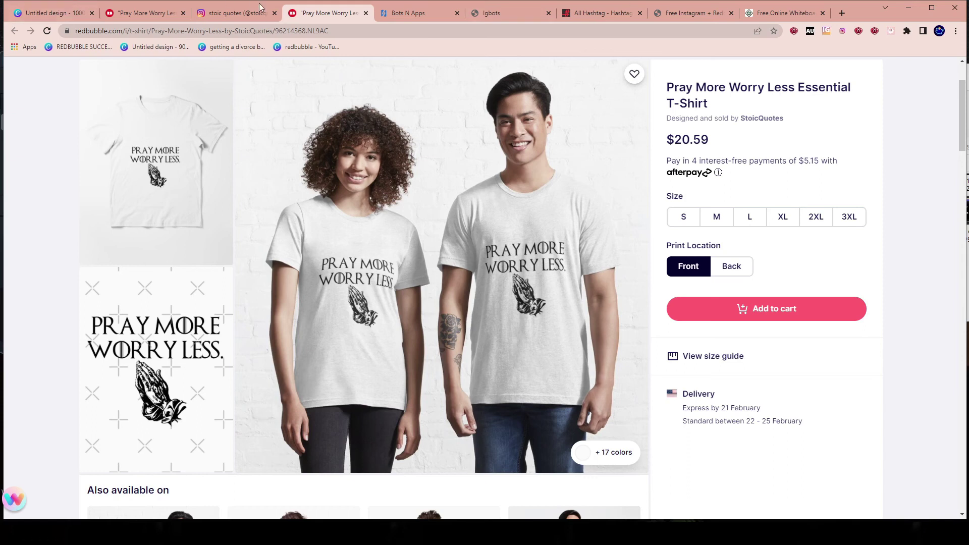
pyautogui.click(224, 16)
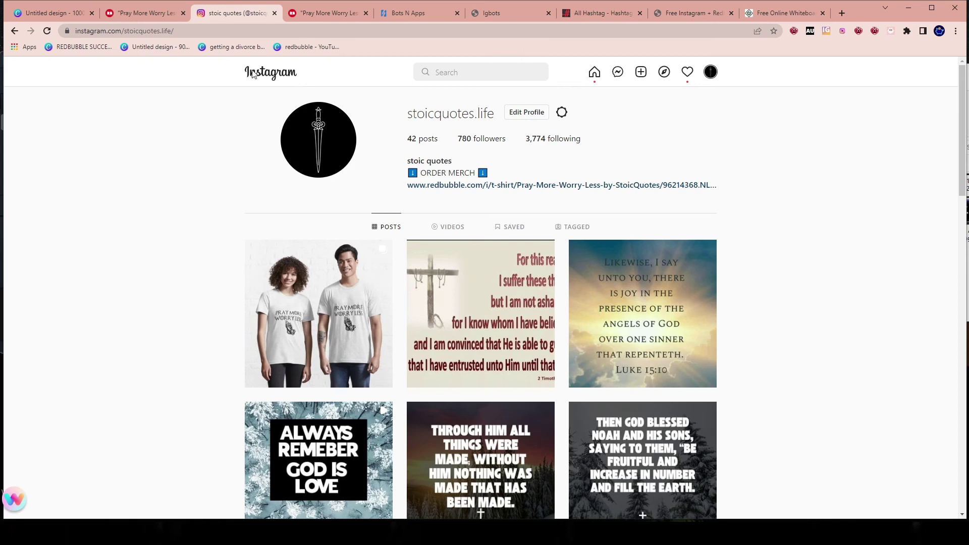
# - Open the Bible verse page's profile from the recent Instagram searches and browse its posts
pyautogui.click(495, 70)
pyautogui.click(422, 157)
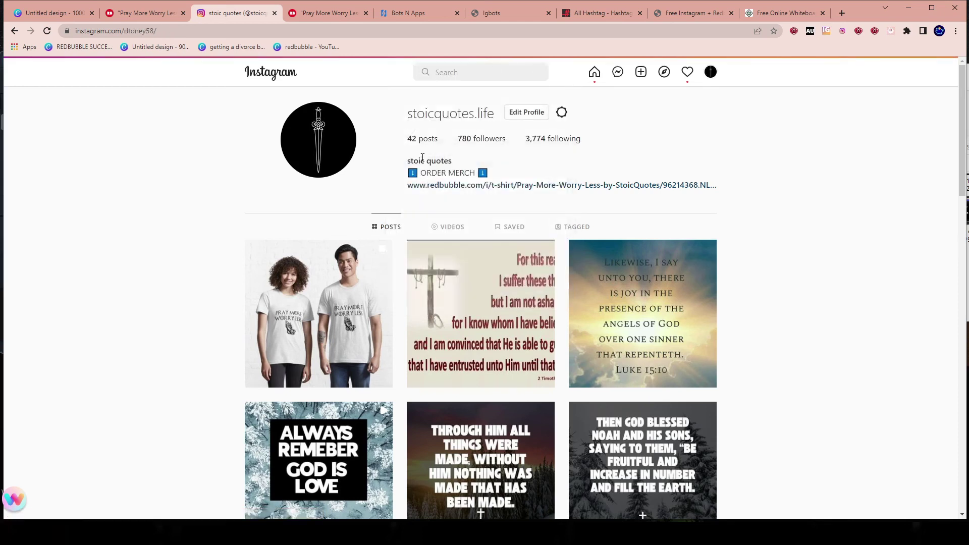
pyautogui.scroll(-4, 552, 318)
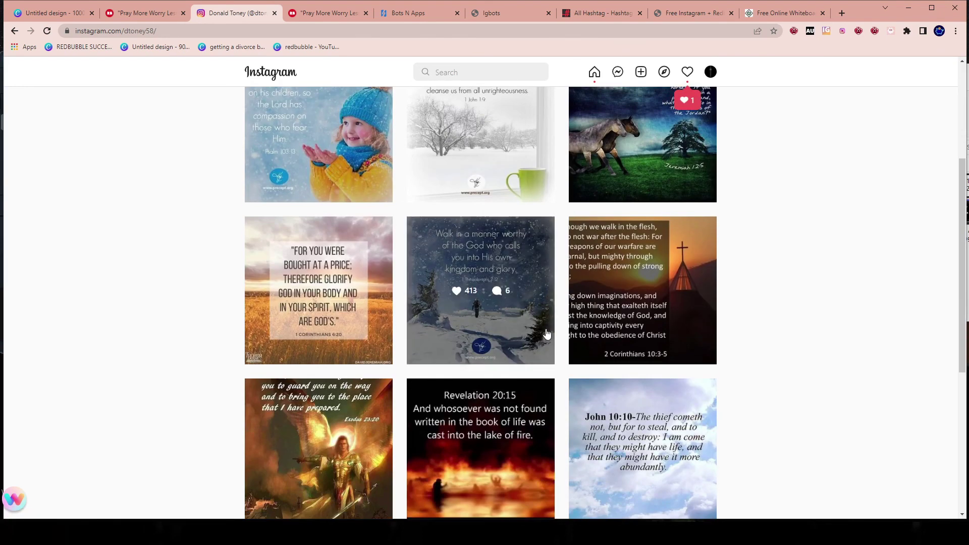
pyautogui.scroll(-4, 546, 333)
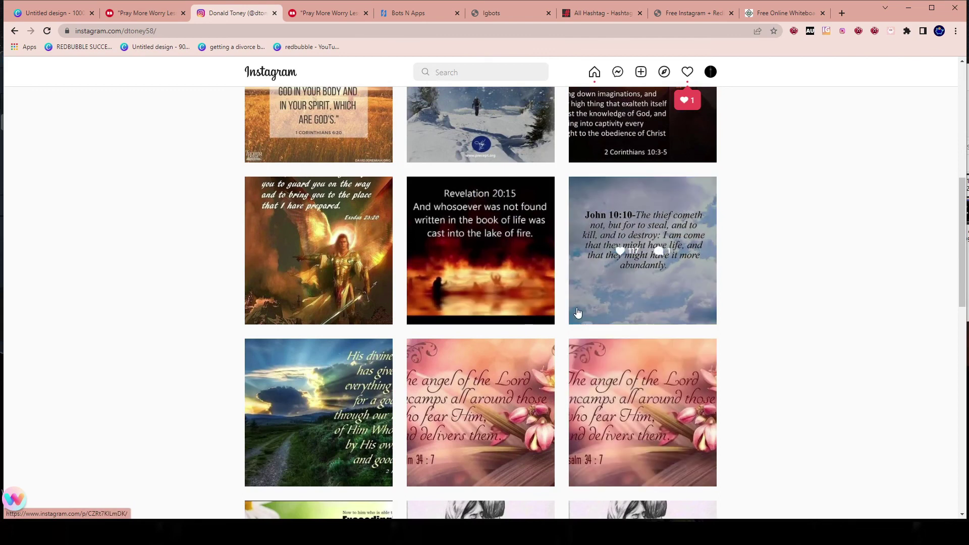
# - Open the 2 Peter 1:3 post and examine the list of accounts that liked it
pyautogui.click(346, 349)
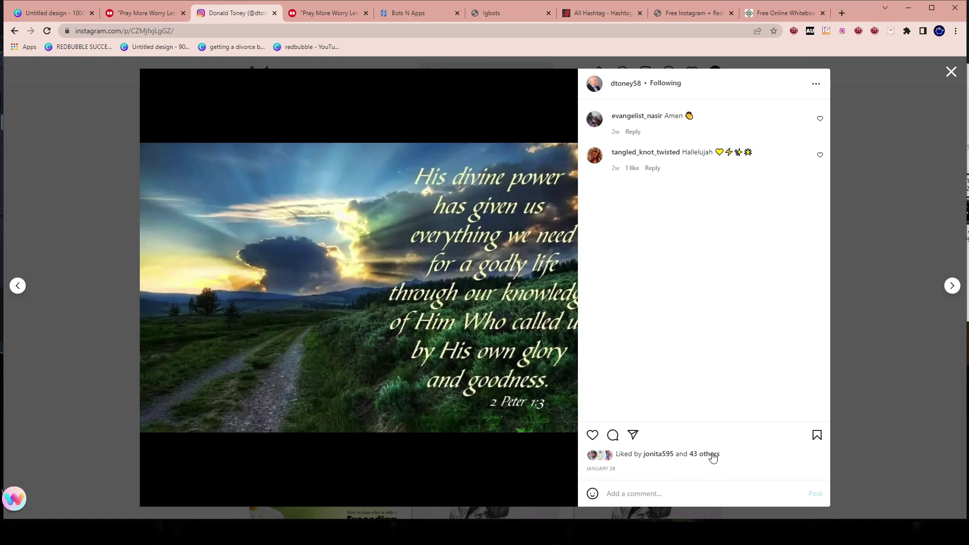
pyautogui.click(713, 458)
pyautogui.scroll(-10, 538, 243)
pyautogui.scroll(-5, 533, 283)
pyautogui.scroll(5, 535, 309)
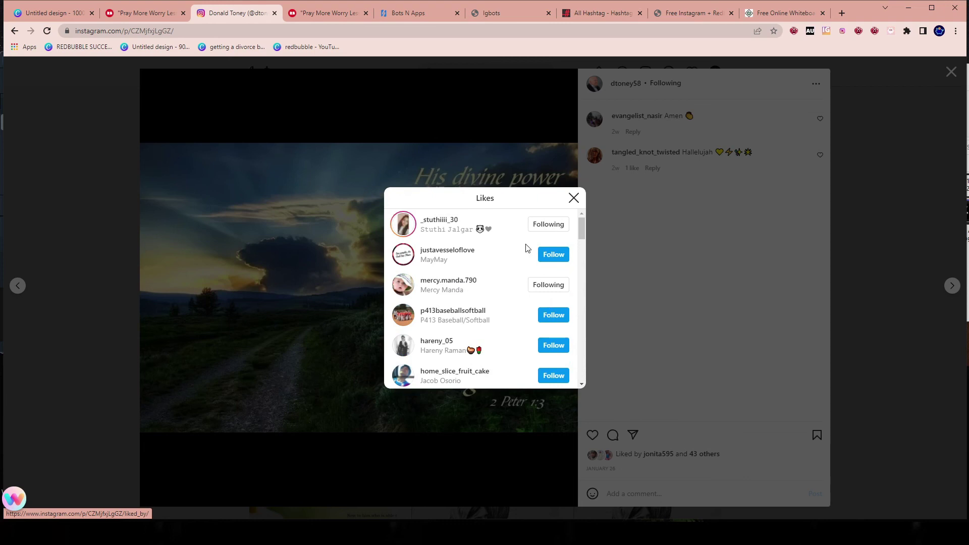
# - Finish checking the accounts that liked the 2 Peter 1:3 post, and close the list and the post
pyautogui.scroll(-5, 555, 339)
pyautogui.click(777, 238)
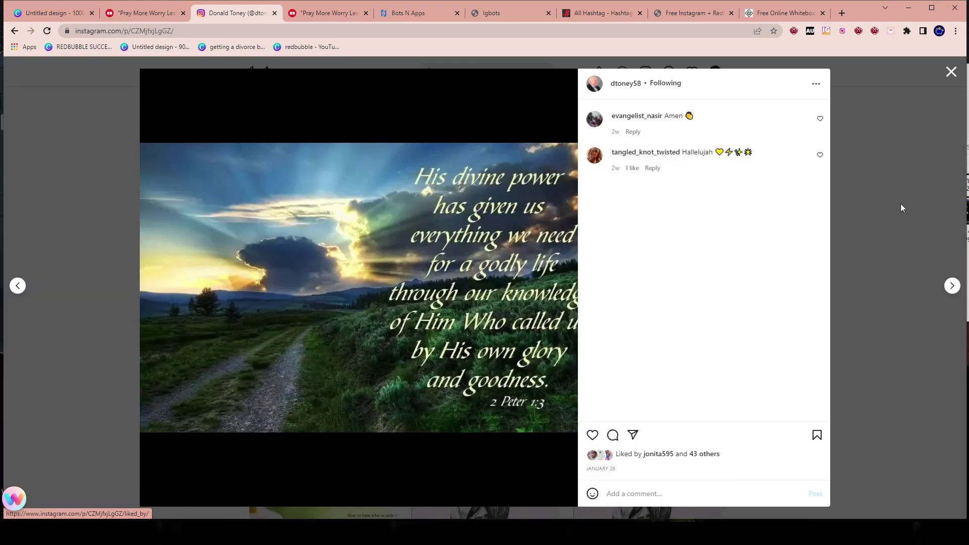
pyautogui.click(891, 223)
# - Open the first John 3:16 KJV post on the Bible verse page, examine which accounts liked it, and close it
pyautogui.scroll(-7, 462, 246)
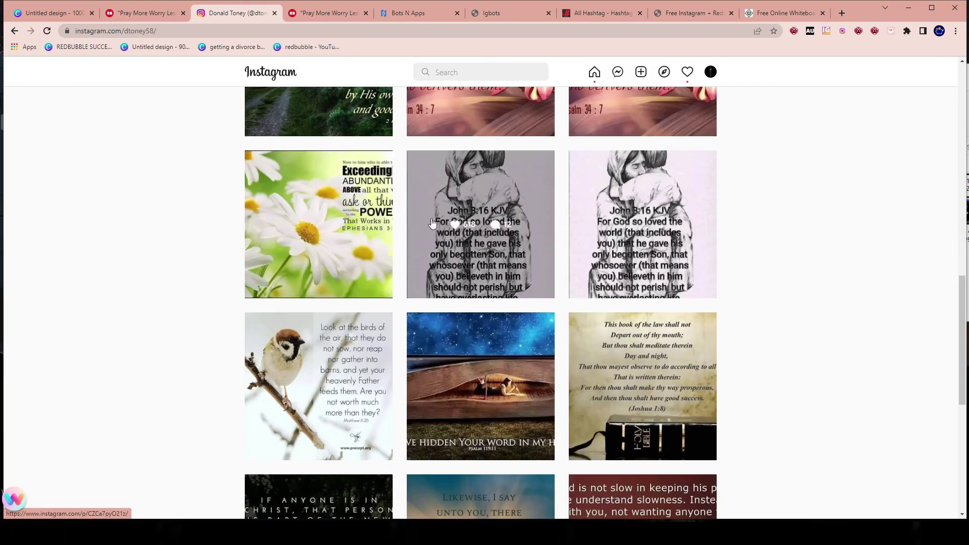
pyautogui.click(462, 246)
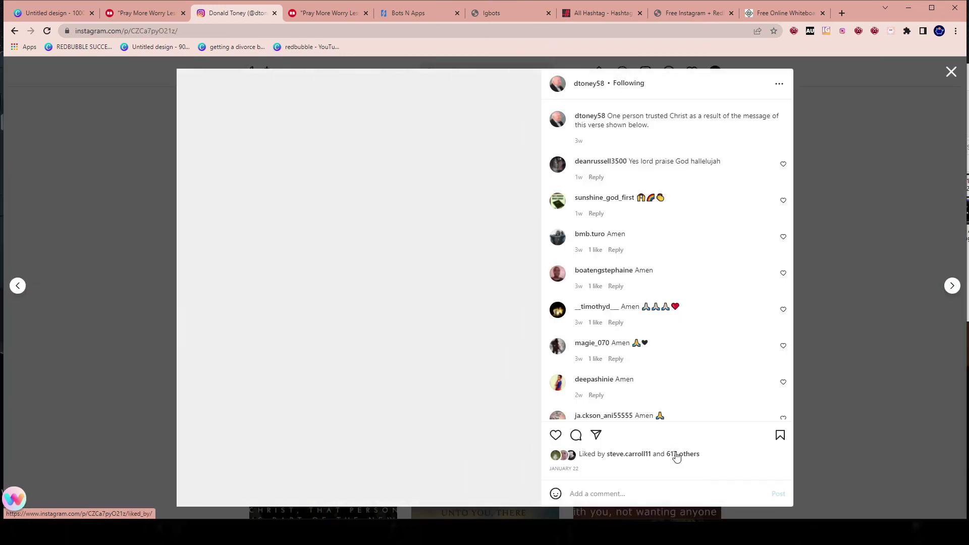
pyautogui.click(682, 454)
pyautogui.scroll(-5, 533, 306)
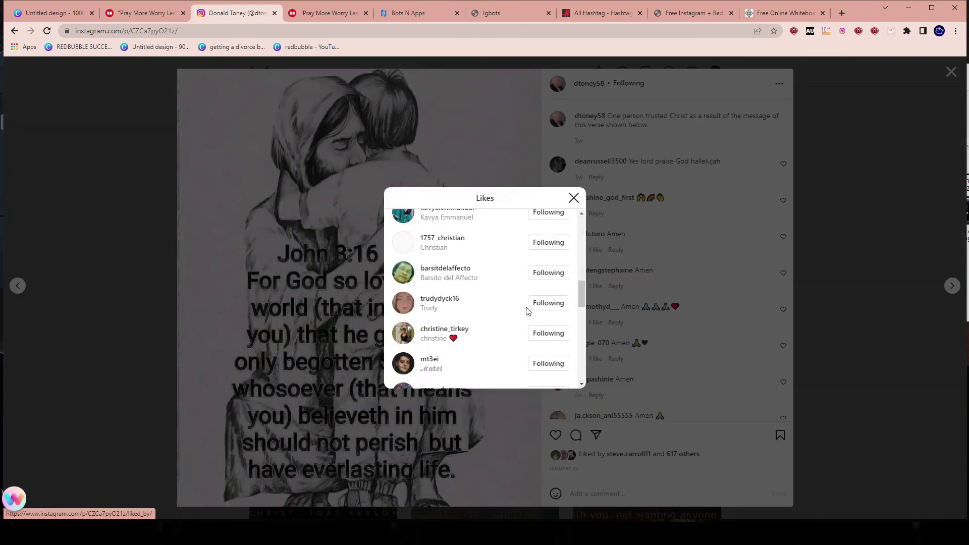
pyautogui.scroll(-3, 542, 296)
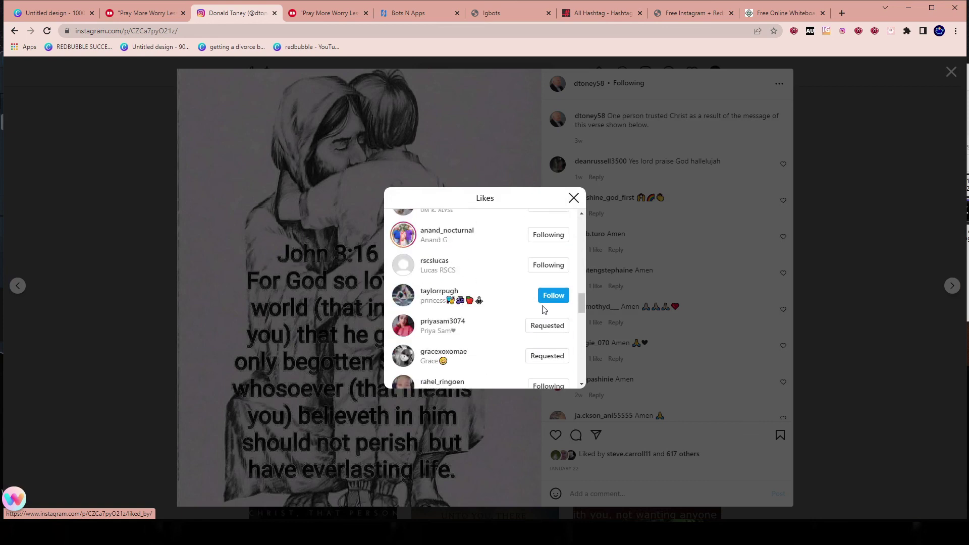
pyautogui.scroll(-3, 549, 302)
pyautogui.click(834, 241)
pyautogui.click(831, 238)
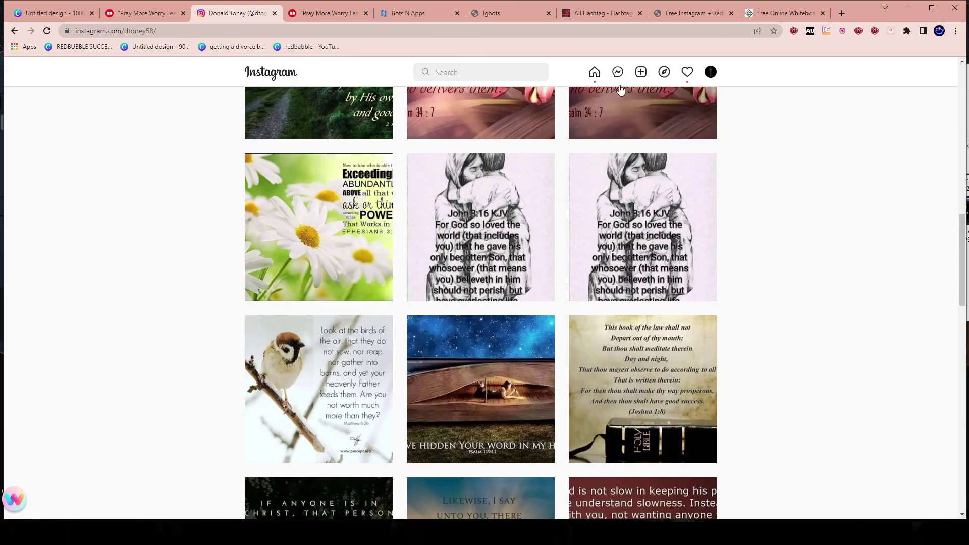
# - Open the account's activity notifications and examine the newest likes and follows
pyautogui.click(710, 73)
pyautogui.click(688, 75)
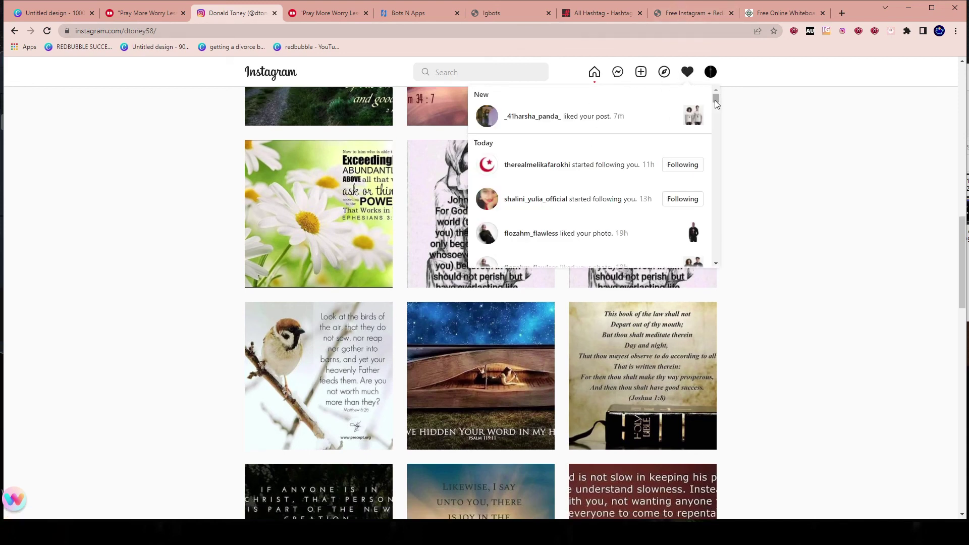
pyautogui.scroll(-5, 556, 162)
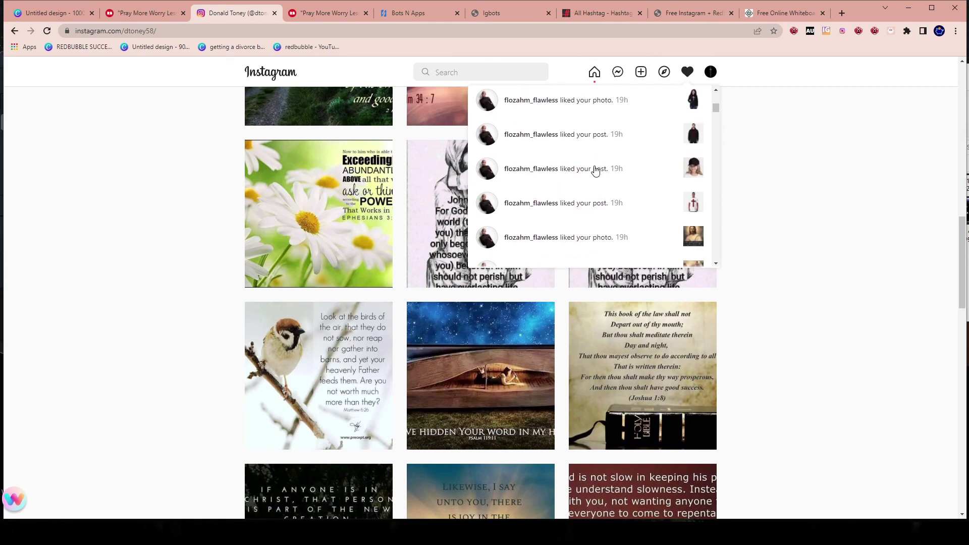
pyautogui.scroll(5, 535, 168)
pyautogui.scroll(5, 593, 146)
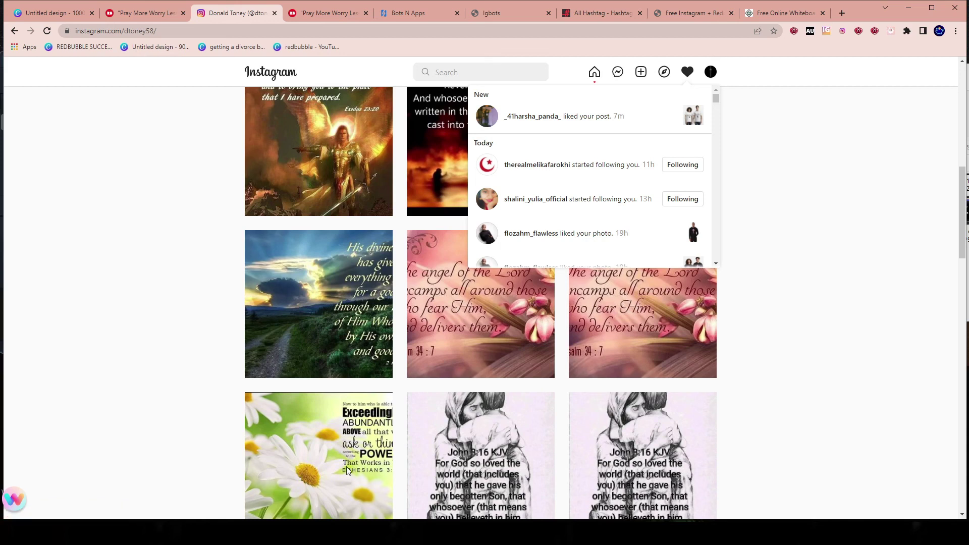
pyautogui.scroll(8, 346, 464)
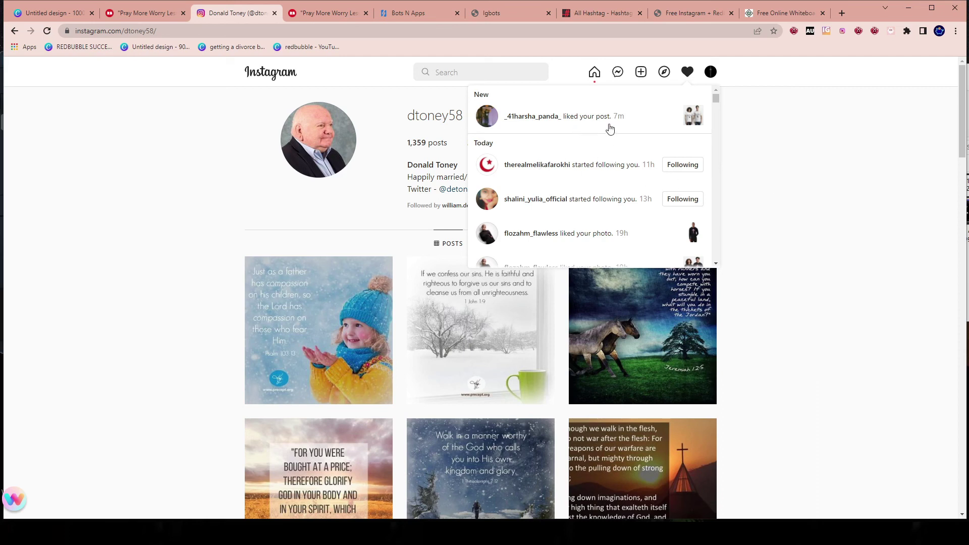
# - Examine the follow and like notifications from today back through this week, and close the notifications
pyautogui.scroll(-1, 644, 208)
pyautogui.scroll(-2, 643, 208)
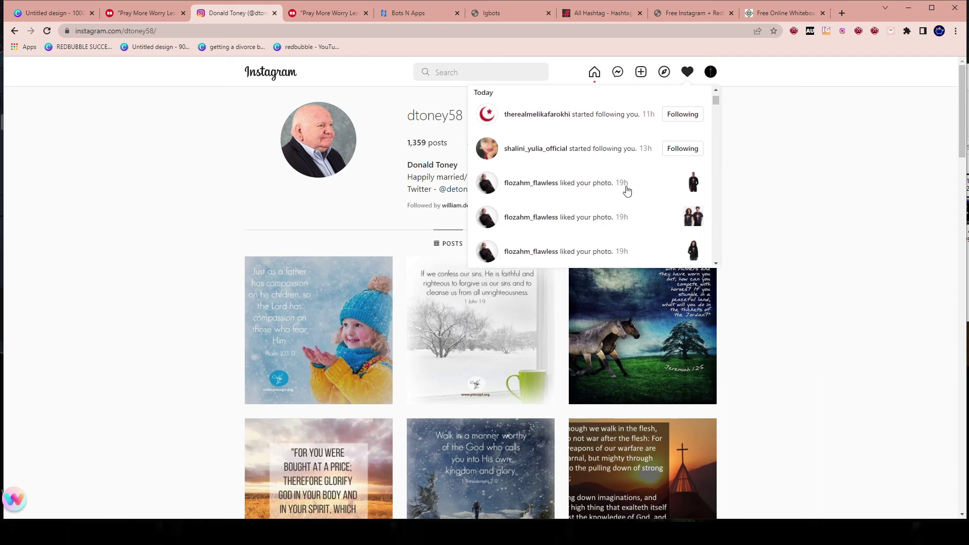
pyautogui.scroll(-1, 611, 192)
pyautogui.scroll(-5, 620, 199)
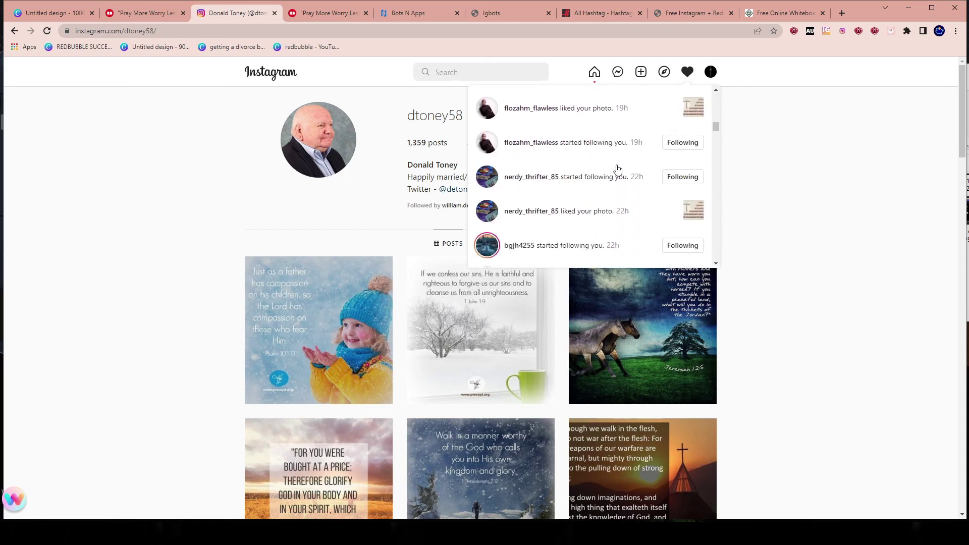
pyautogui.scroll(-2, 608, 218)
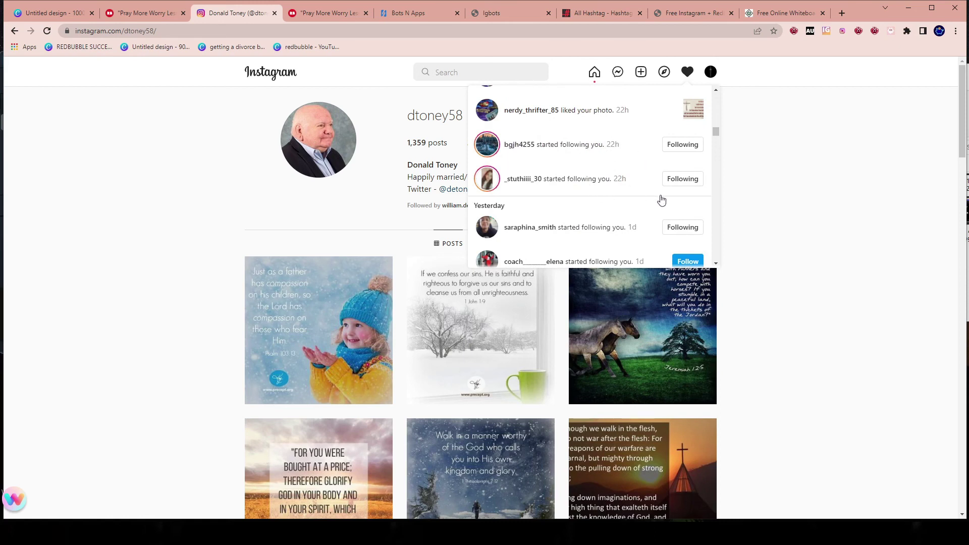
pyautogui.scroll(-1, 634, 145)
pyautogui.scroll(-1, 641, 129)
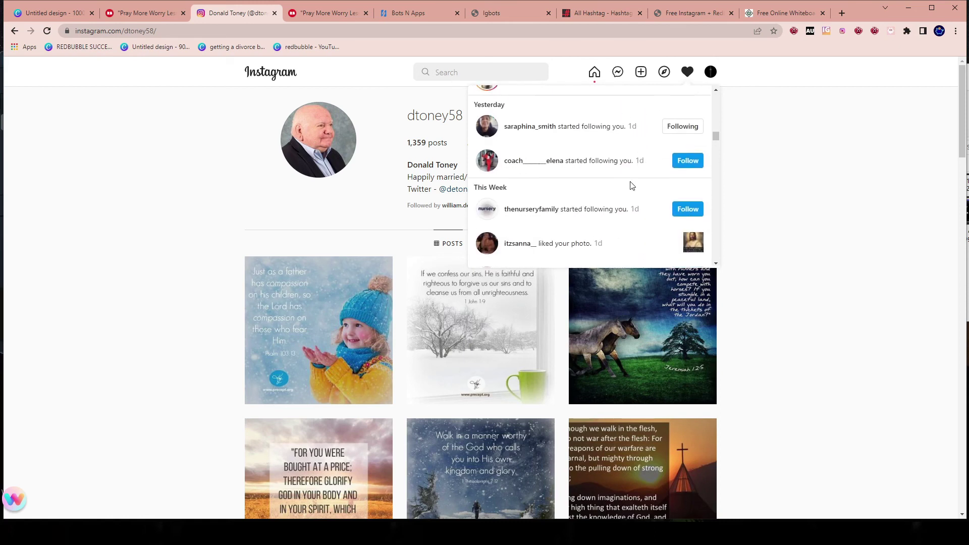
pyautogui.scroll(-5, 632, 186)
pyautogui.scroll(-2, 607, 138)
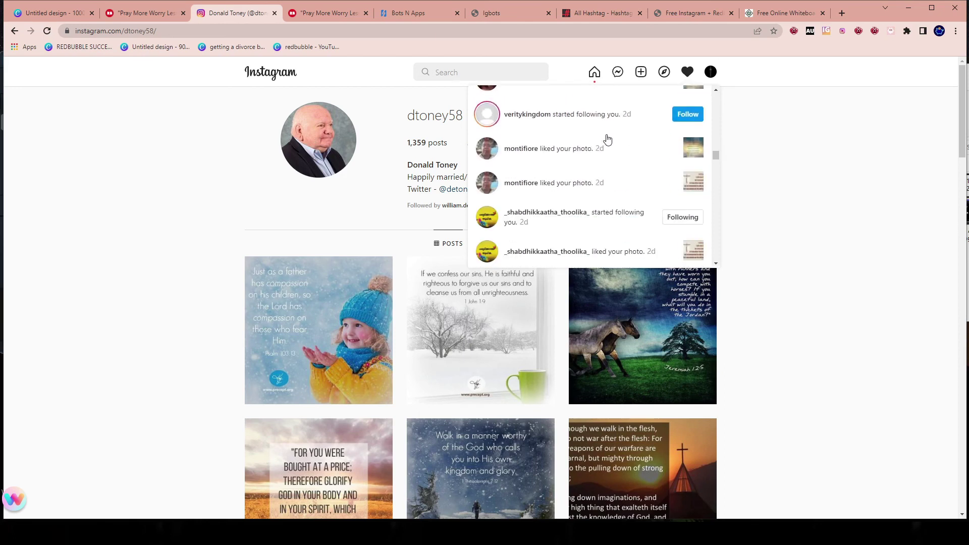
pyautogui.scroll(-2, 590, 185)
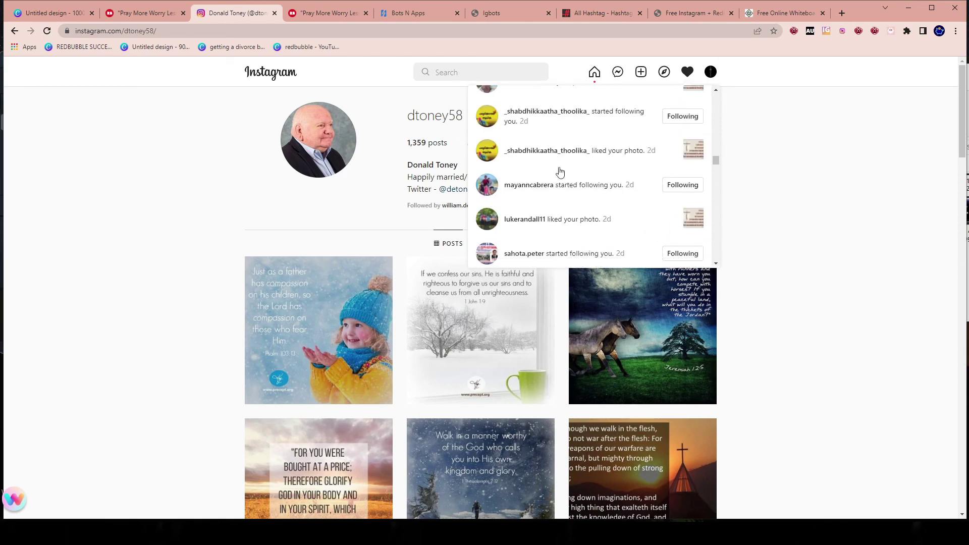
pyautogui.click(801, 177)
# - Open the account's own stoicquotes.life profile and reload the page
pyautogui.click(712, 74)
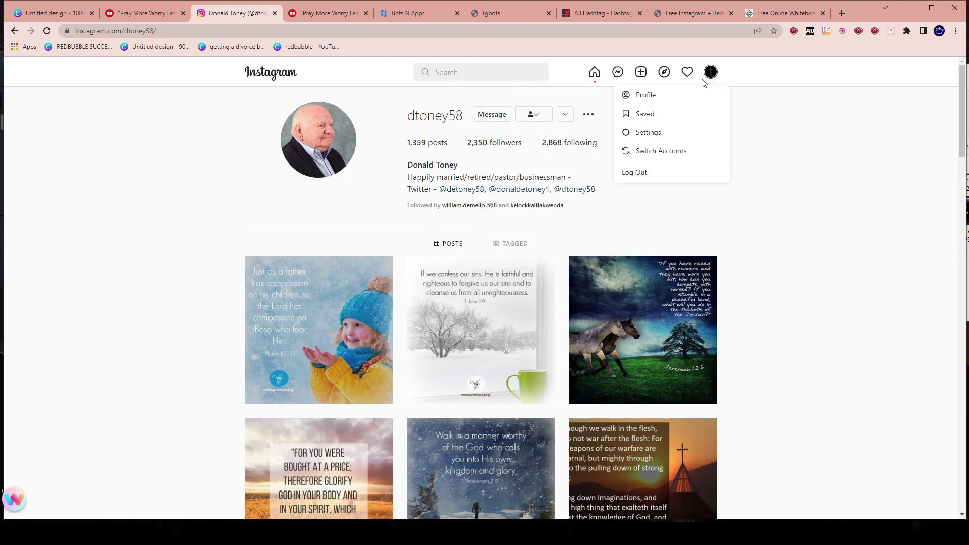
pyautogui.click(663, 101)
pyautogui.rightClick(769, 164)
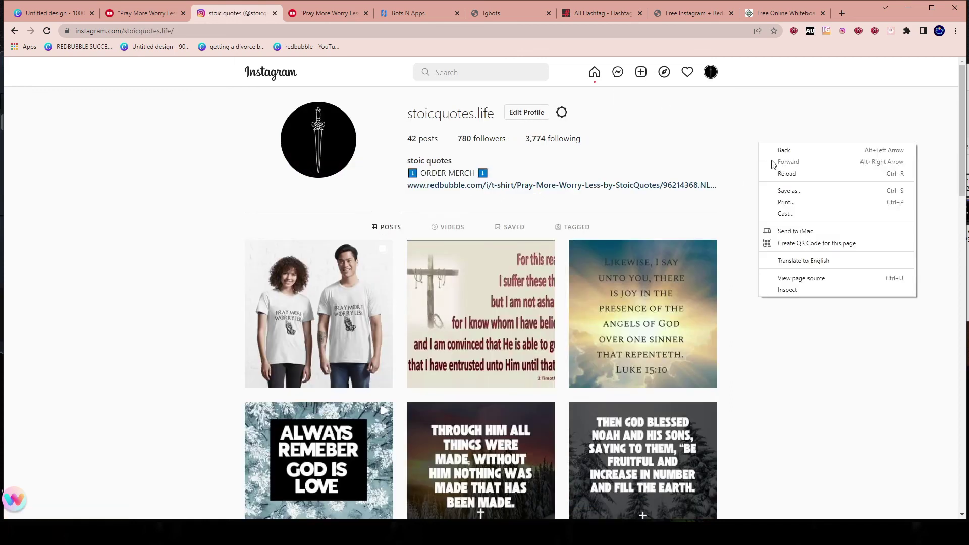
pyautogui.click(778, 172)
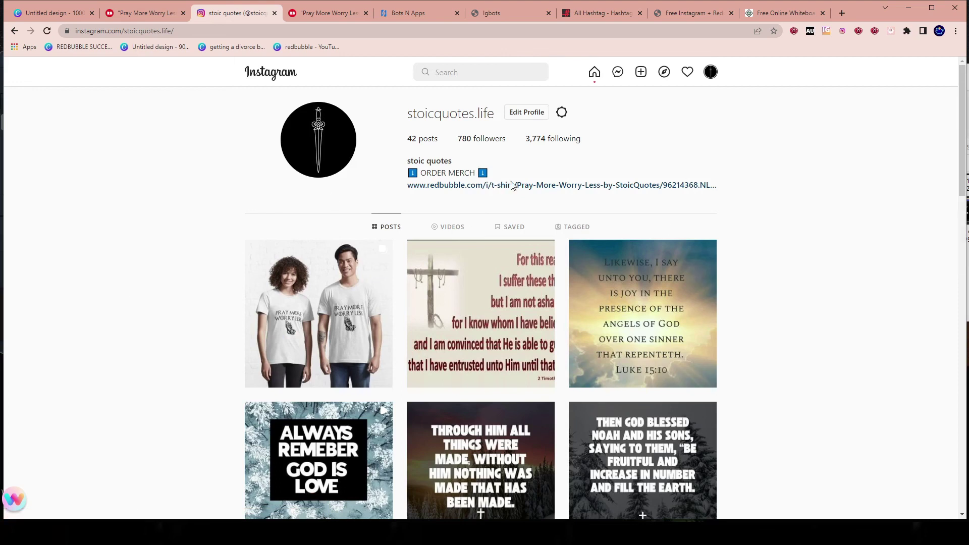
# - Search Instagram for "redcon" and open the redcon1 profile
pyautogui.hotkey('ctrl', 'Tab')
pyautogui.click(250, 19)
pyautogui.click(472, 71)
pyautogui.write('redcon')
pyautogui.click(469, 113)
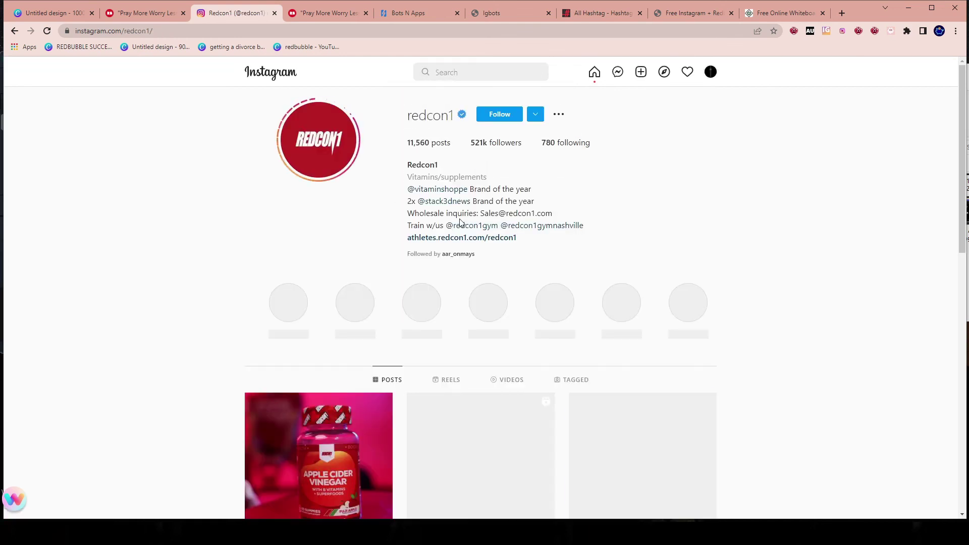
# - Browse redcon1's posts, view the Apple Cider Vinegar gummies post and its likes, and close it
pyautogui.scroll(-5, 489, 245)
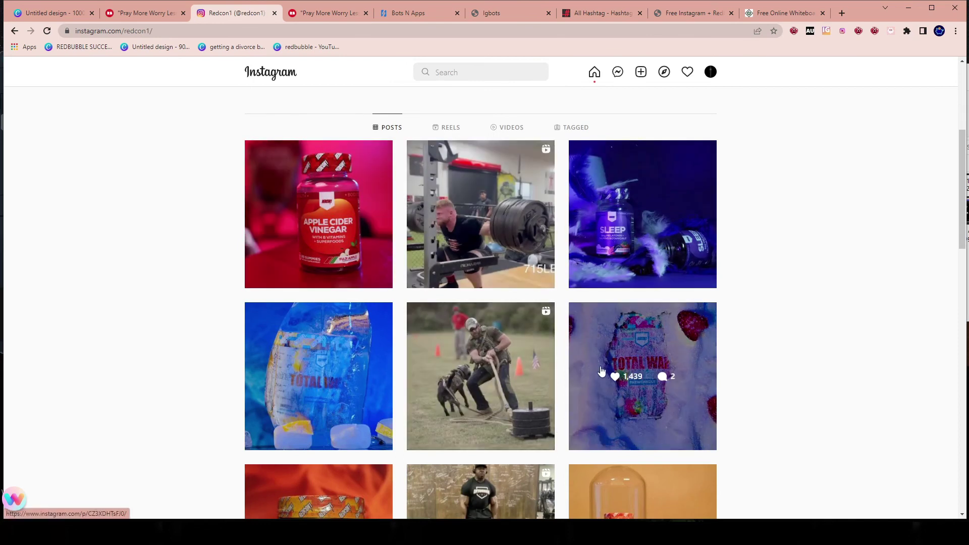
pyautogui.scroll(5, 600, 371)
pyautogui.scroll(-4, 634, 326)
pyautogui.click(310, 321)
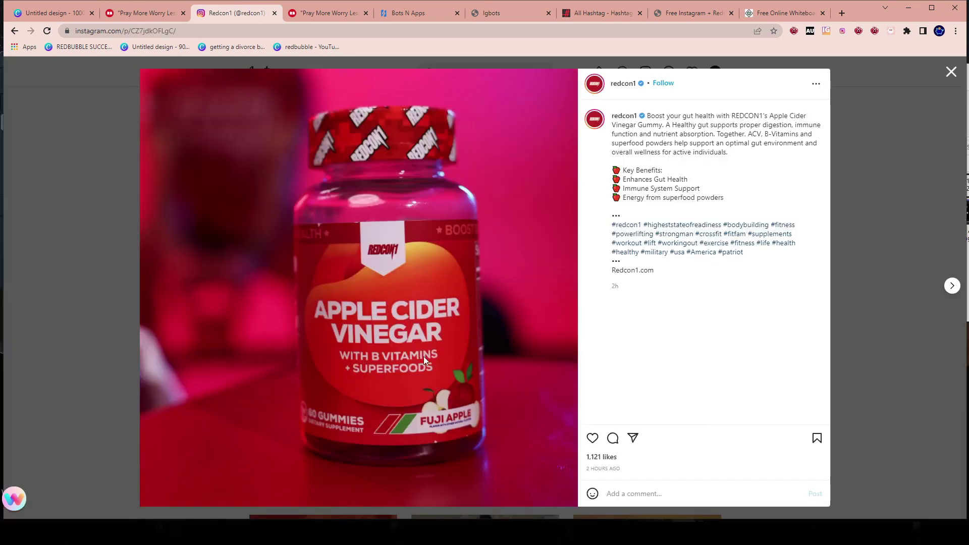
pyautogui.click(919, 244)
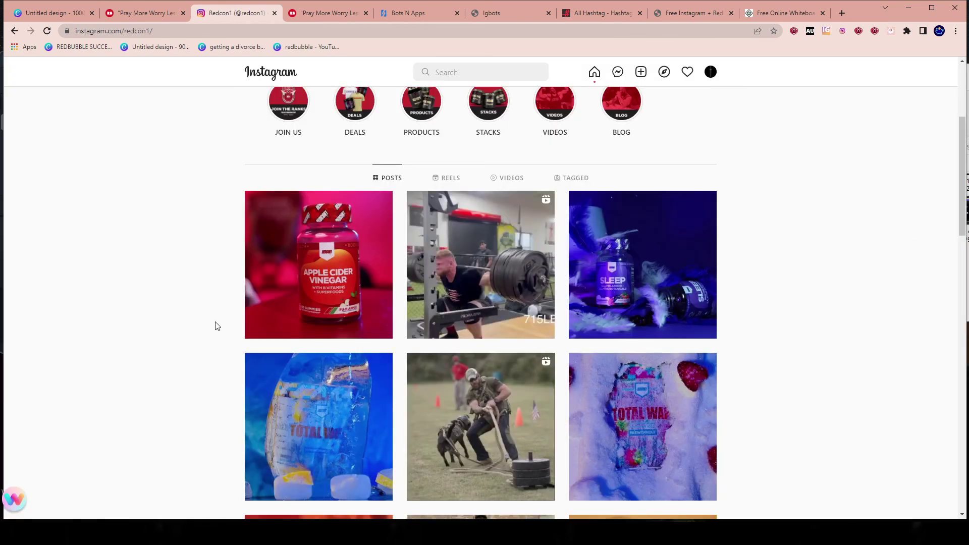
pyautogui.click(287, 272)
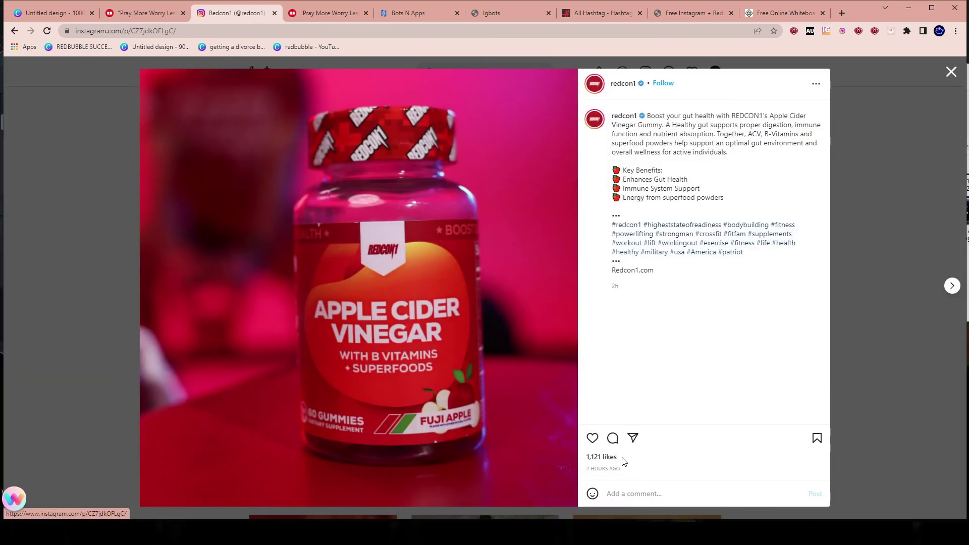
pyautogui.click(880, 268)
# - Browse further through redcon1's posts, view the deadlift reel and its comments, and close it
pyautogui.scroll(3, 321, 463)
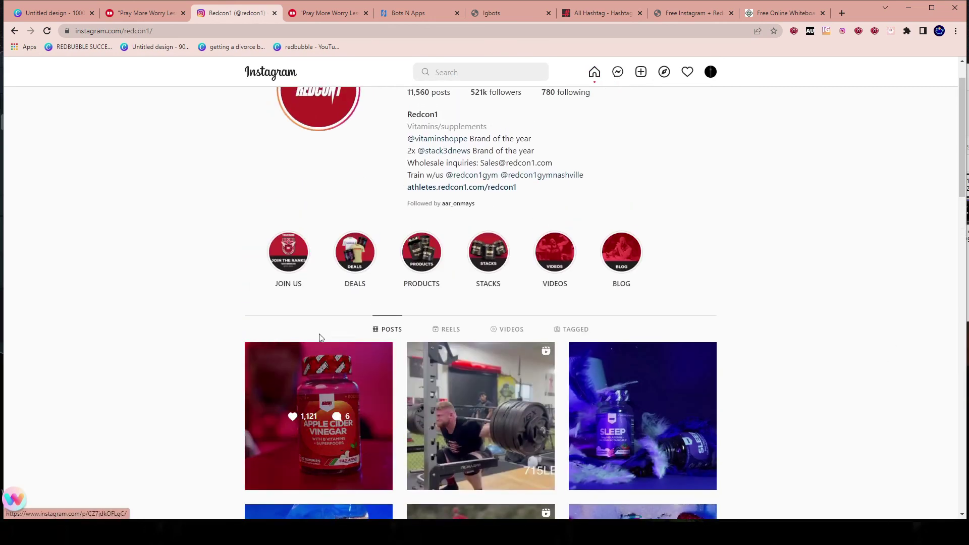
pyautogui.scroll(-6, 681, 403)
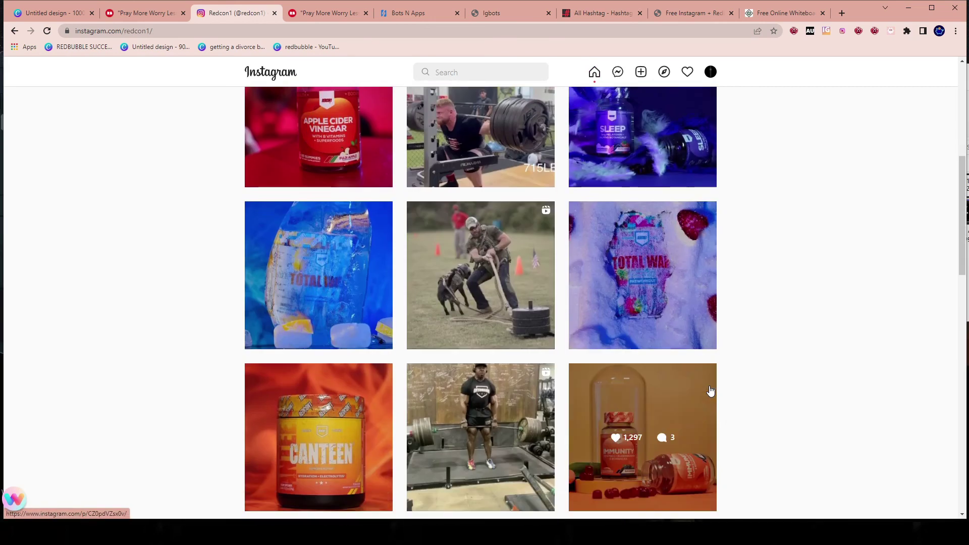
pyautogui.scroll(-3, 478, 419)
pyautogui.click(479, 318)
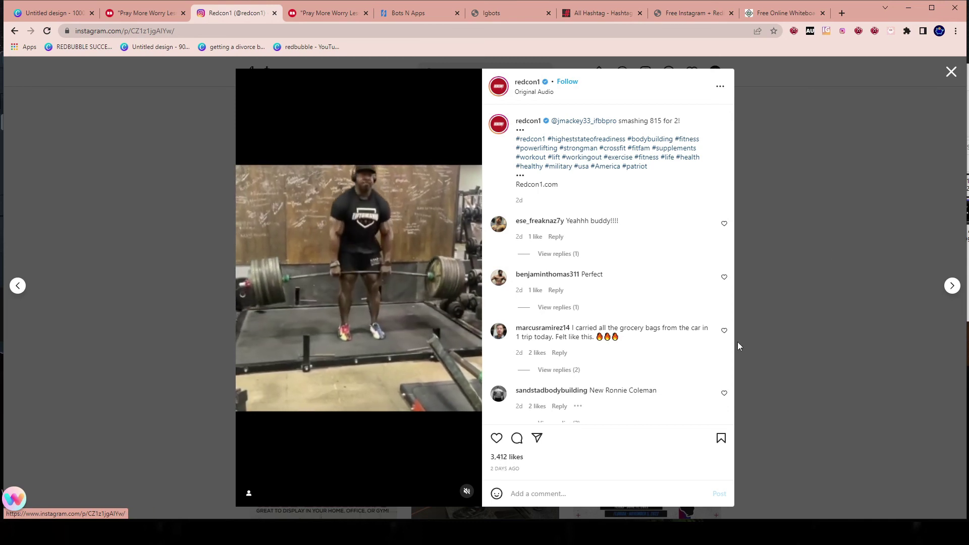
pyautogui.click(828, 214)
# - View redcon1's New Swag t-shirt post and the hoodie challenge reel, closing each one after viewing
pyautogui.scroll(-7, 823, 214)
pyautogui.click(624, 222)
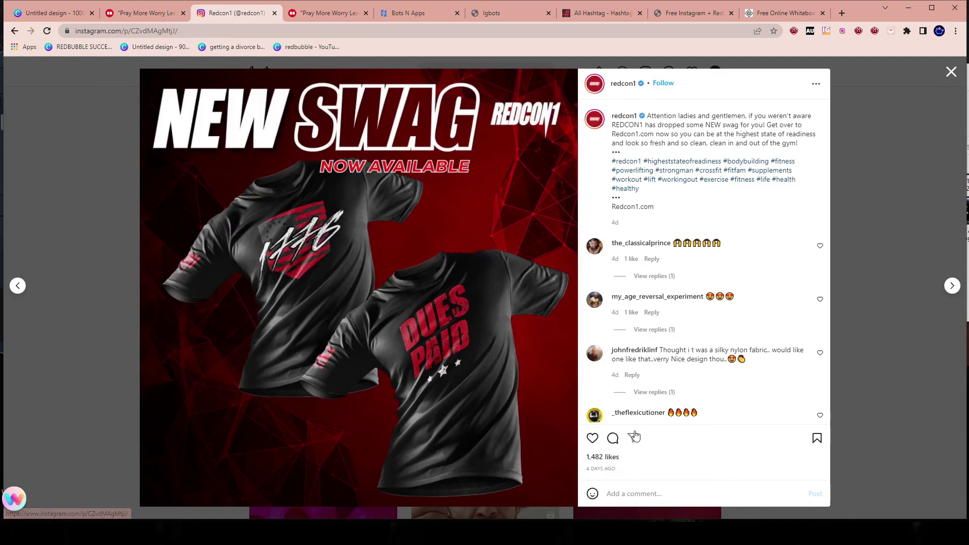
pyautogui.click(966, 265)
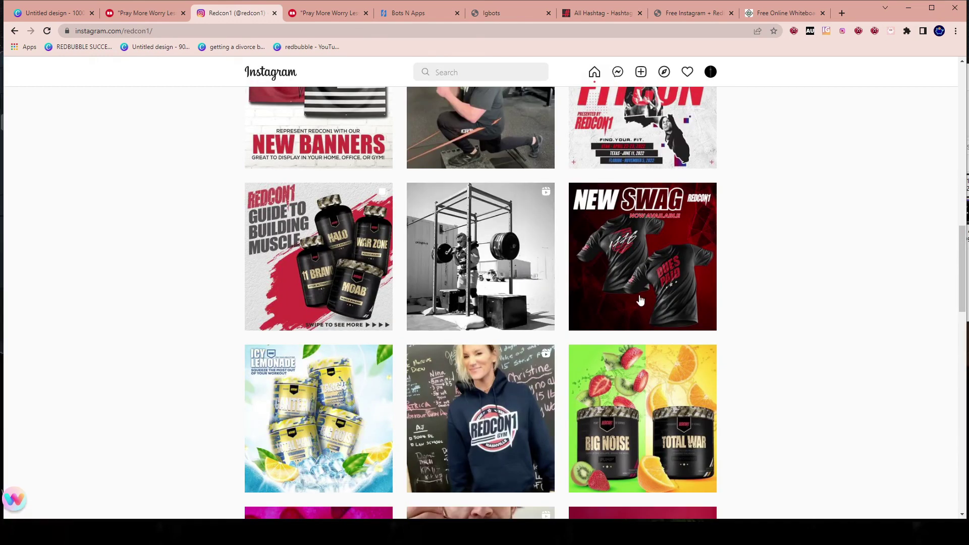
pyautogui.scroll(-4, 495, 253)
pyautogui.click(481, 346)
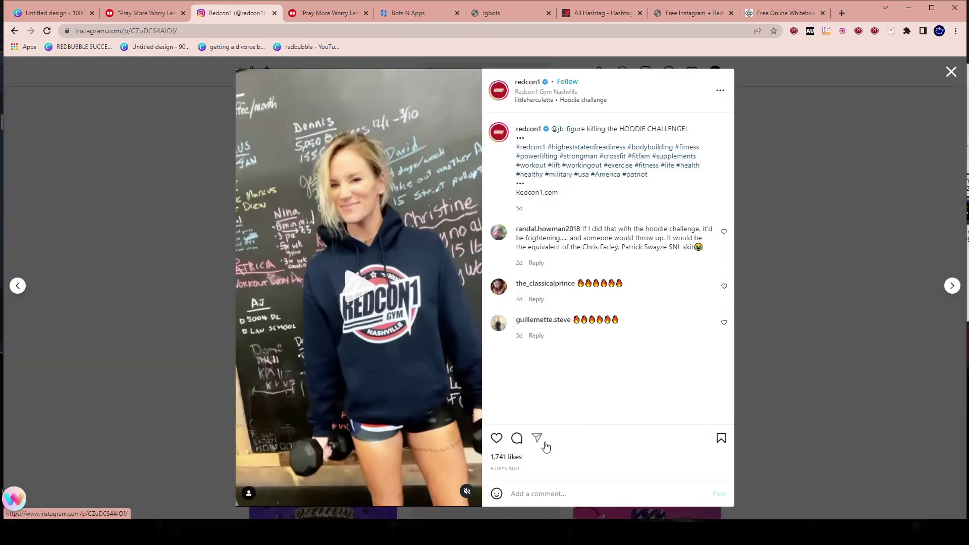
pyautogui.click(903, 232)
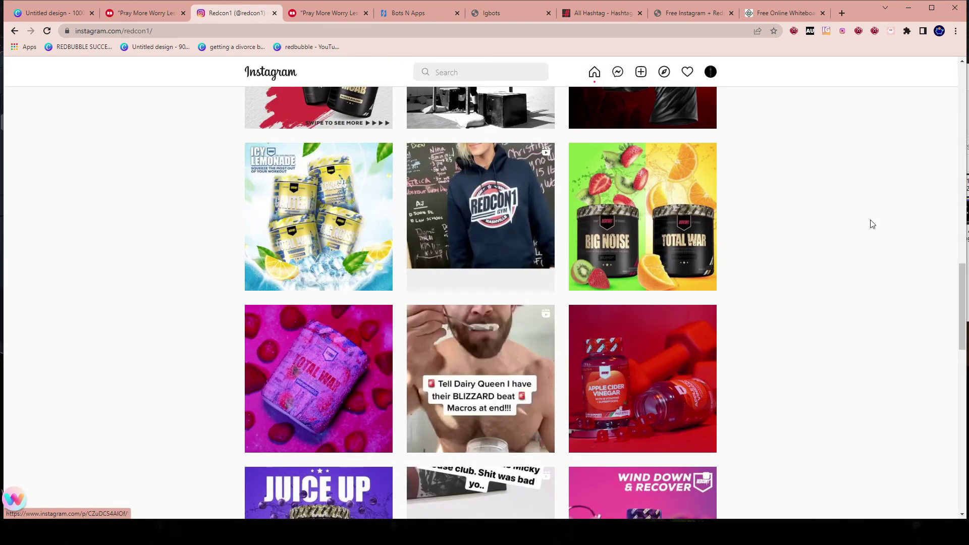
# - View redcon1's Dairy Queen Blizzard macros reel and close it
pyautogui.scroll(-4, 871, 222)
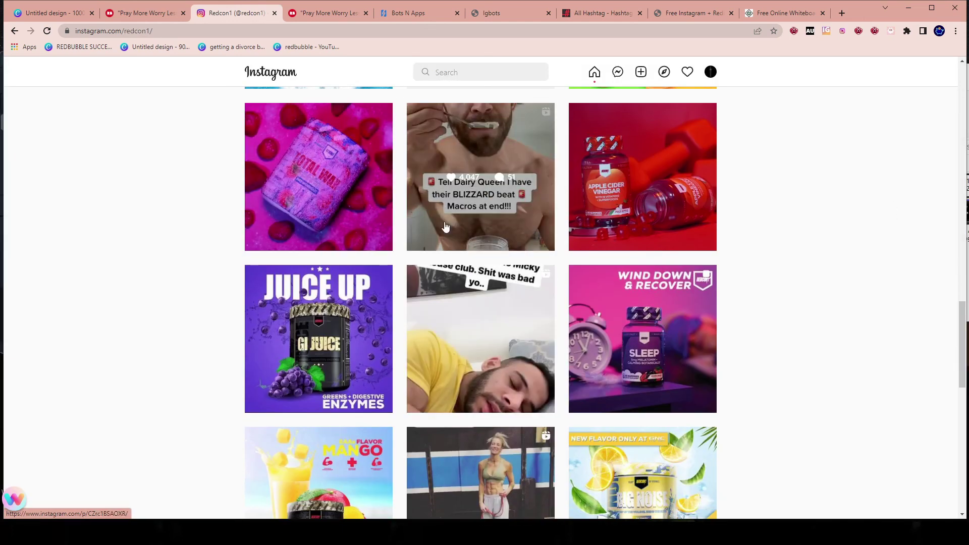
pyautogui.click(475, 232)
pyautogui.click(857, 224)
# - Review redcon1's profile header and compare the product posts with the workout reels in its grid
pyautogui.scroll(14, 857, 223)
pyautogui.scroll(11, 645, 424)
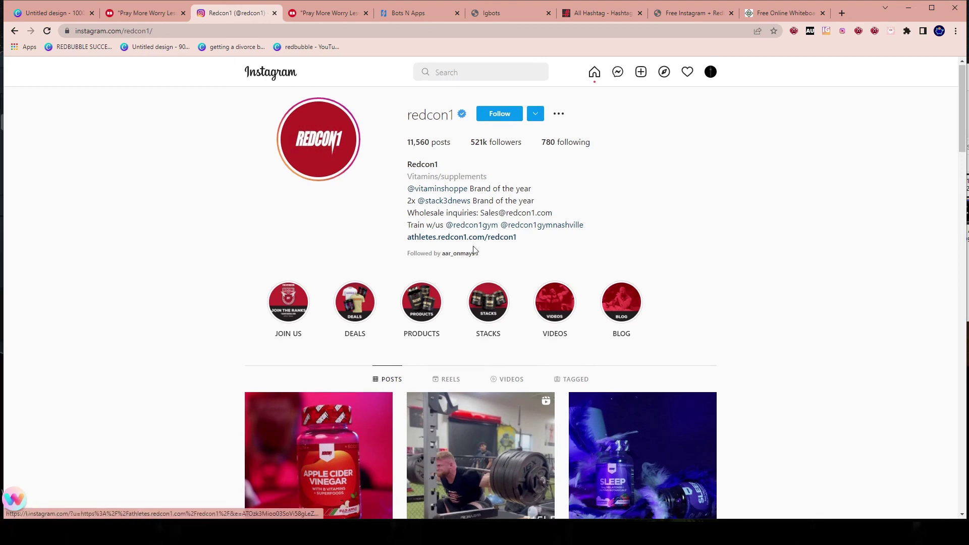
pyautogui.scroll(-20, 342, 280)
pyautogui.scroll(10, 342, 281)
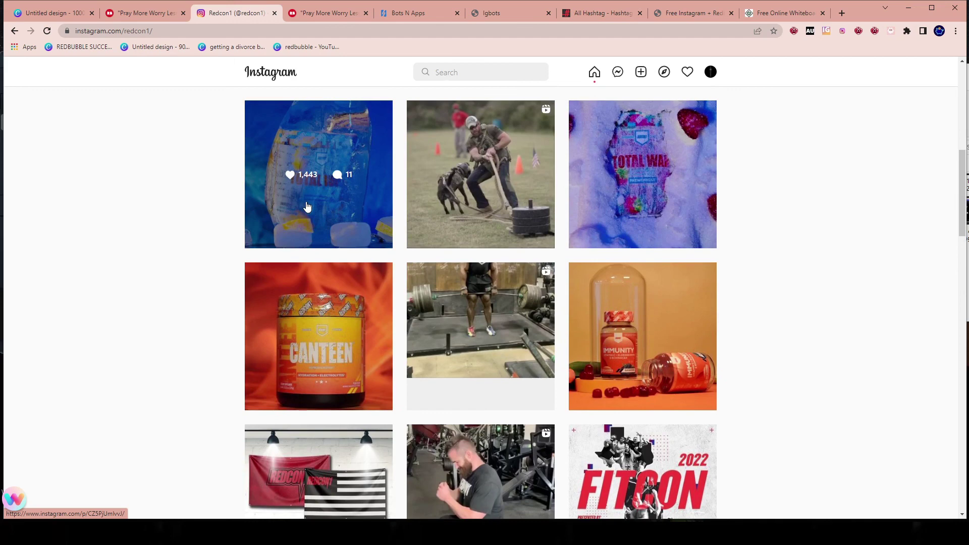
pyautogui.scroll(-10, 307, 207)
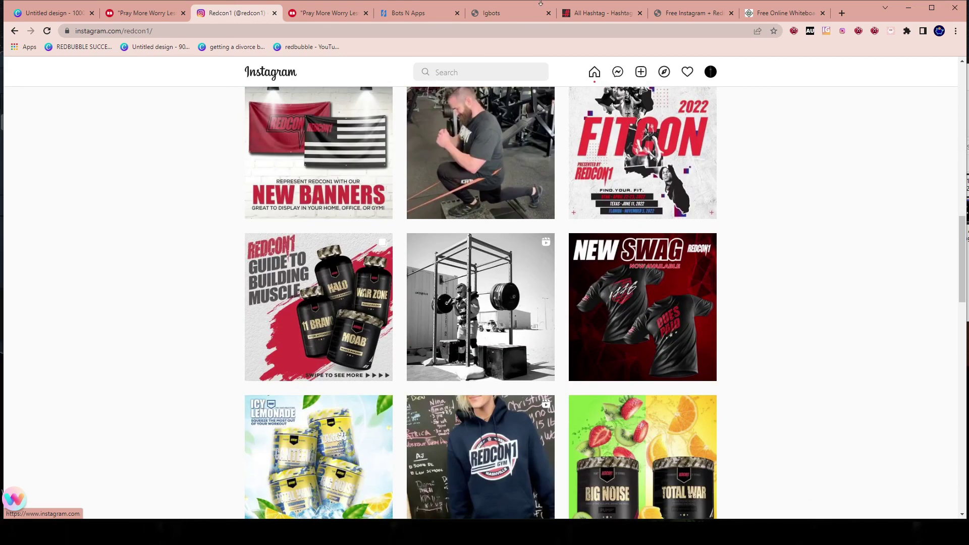
# - Browse redcon1's post grid to examine how supplement and merch posts alternate with workout reels
pyautogui.scroll(-8, 439, 353)
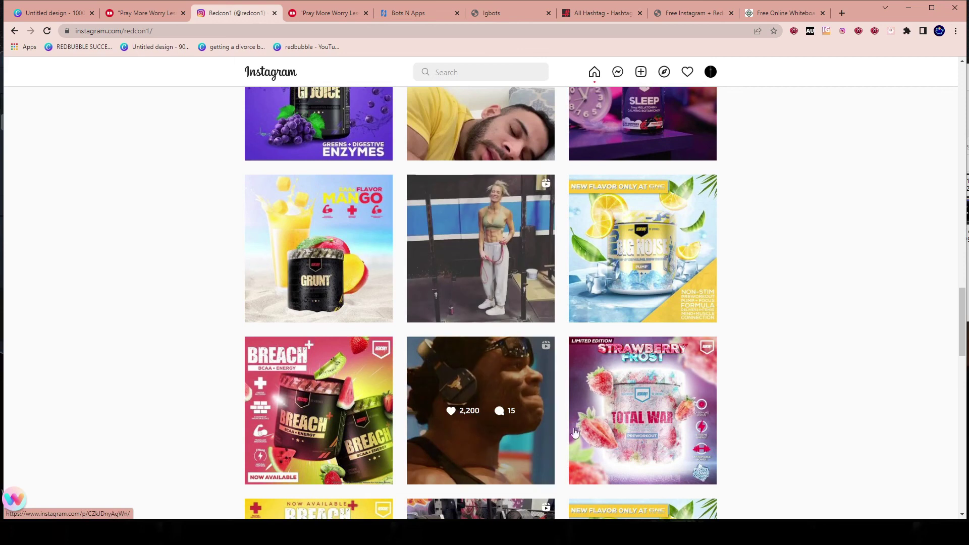
pyautogui.scroll(4, 576, 429)
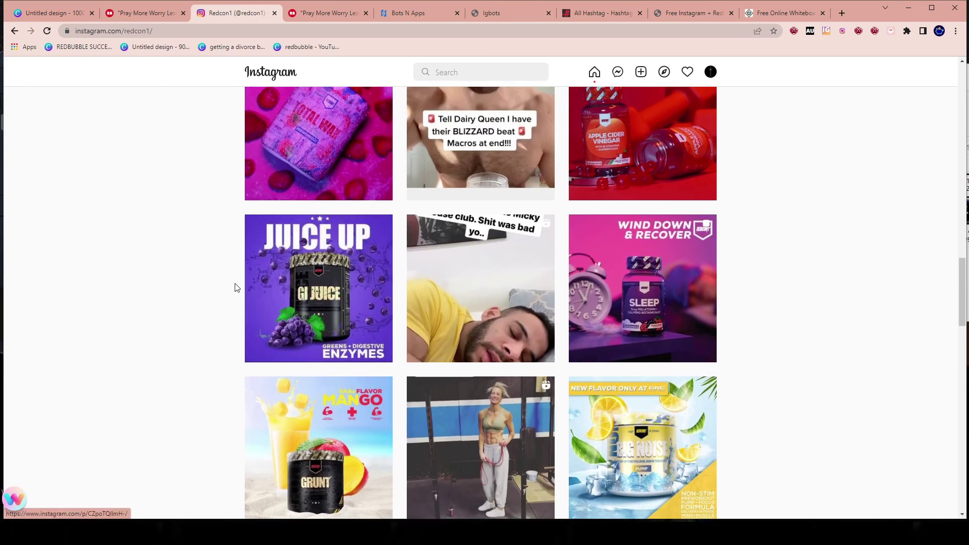
pyautogui.scroll(15, 235, 288)
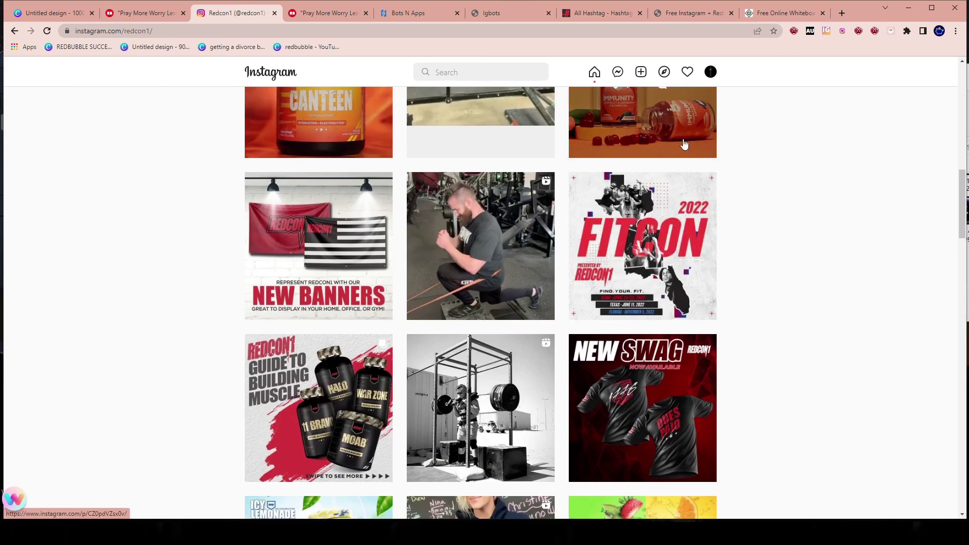
pyautogui.scroll(14, 684, 145)
pyautogui.scroll(-5, 544, 340)
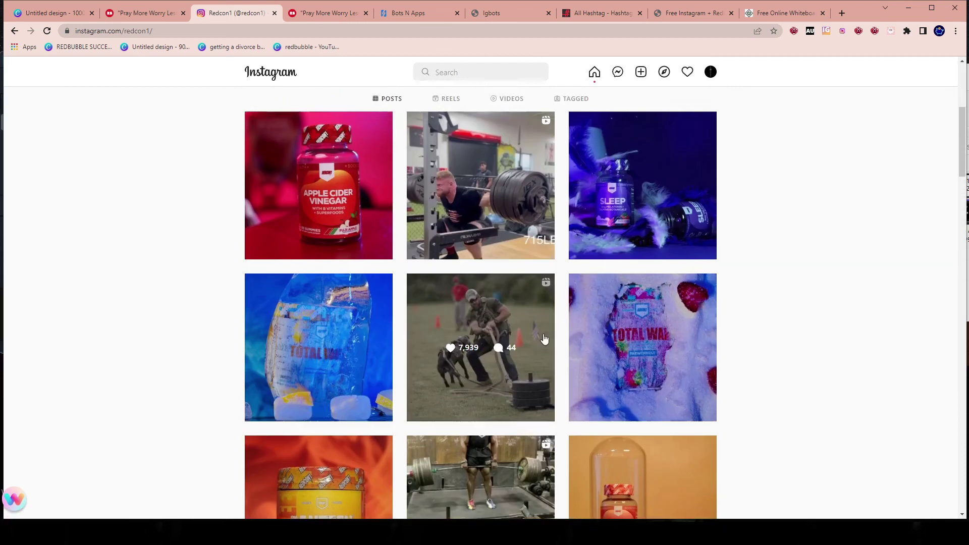
pyautogui.scroll(-1, 545, 340)
# - Open the logged-in account's own stoic quotes profile page on Instagram
pyautogui.click(710, 73)
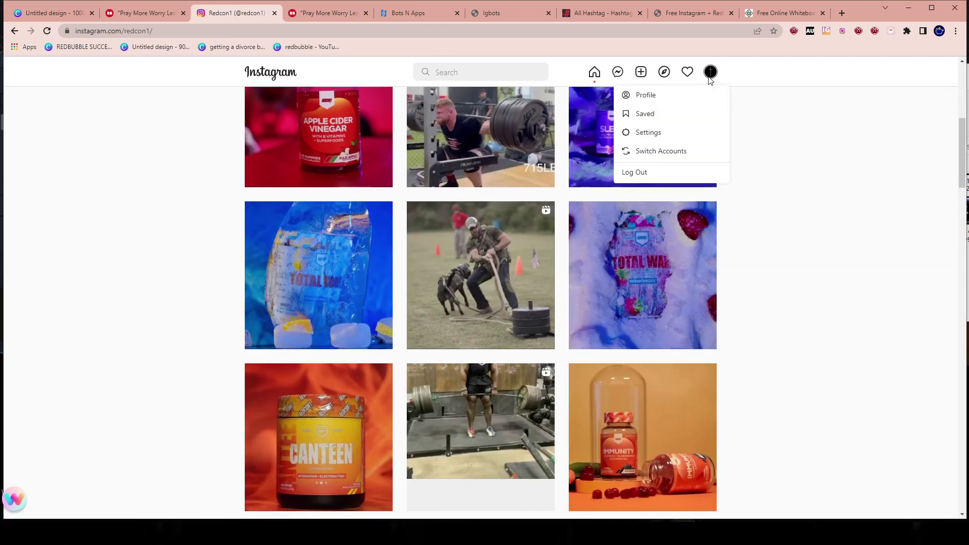
pyautogui.click(655, 96)
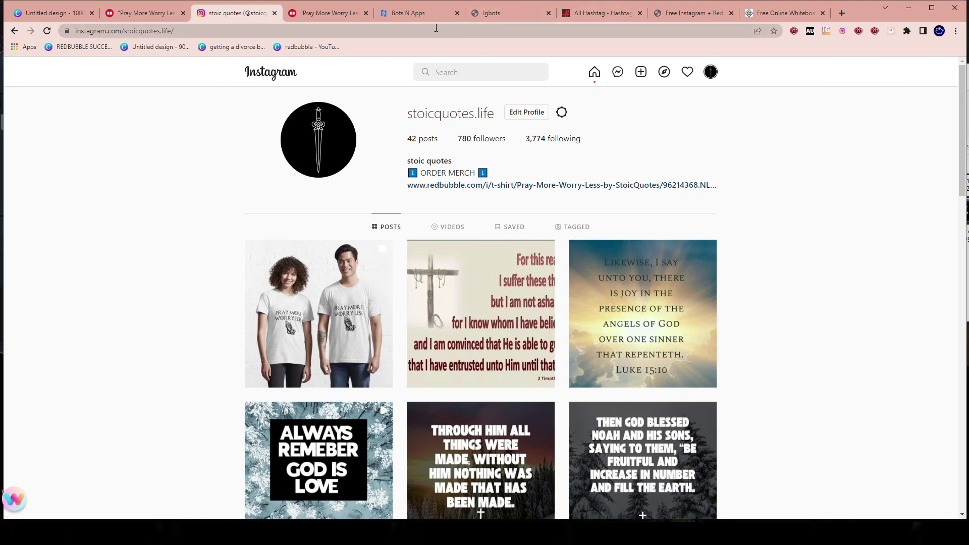
# - Switch to the Bots N Apps store and review its Redbubble favorite, Instagram like, follow/unfollow and comment automators
pyautogui.click(420, 14)
pyautogui.scroll(5, 411, 424)
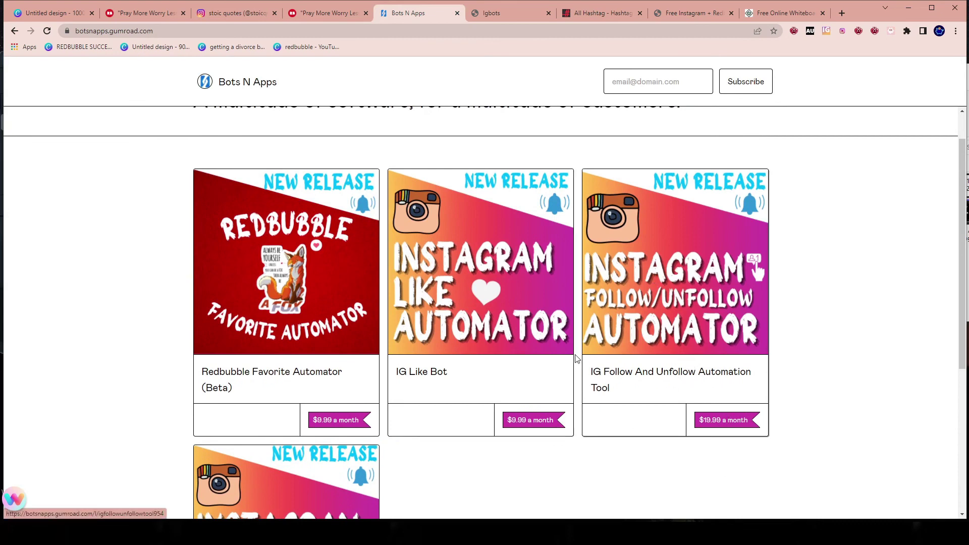
pyautogui.scroll(-3, 511, 361)
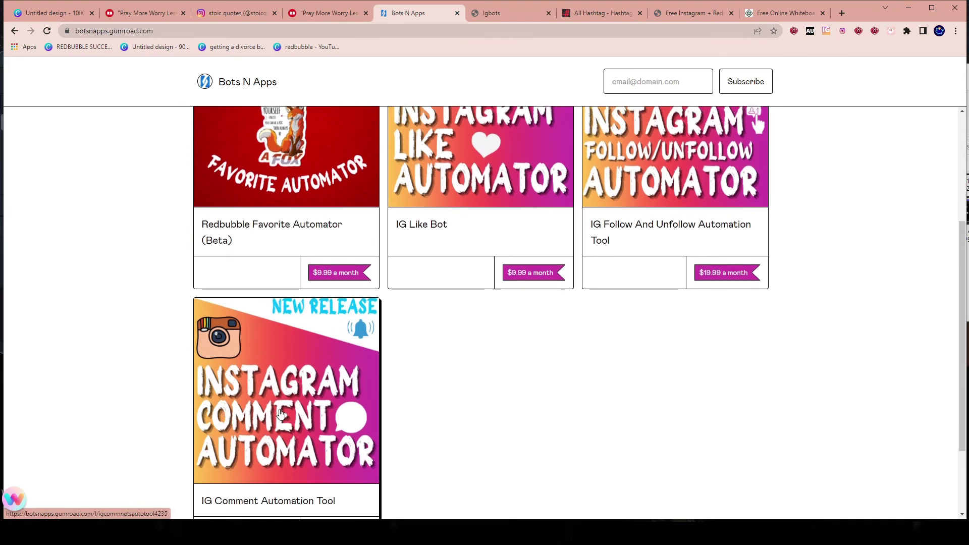
pyautogui.scroll(2, 175, 396)
# - Switch to the igbots.org site and view its Featured Products, including the Optimal Bot: Follow, Unfollow, Like
pyautogui.click(496, 12)
pyautogui.scroll(3, 850, 400)
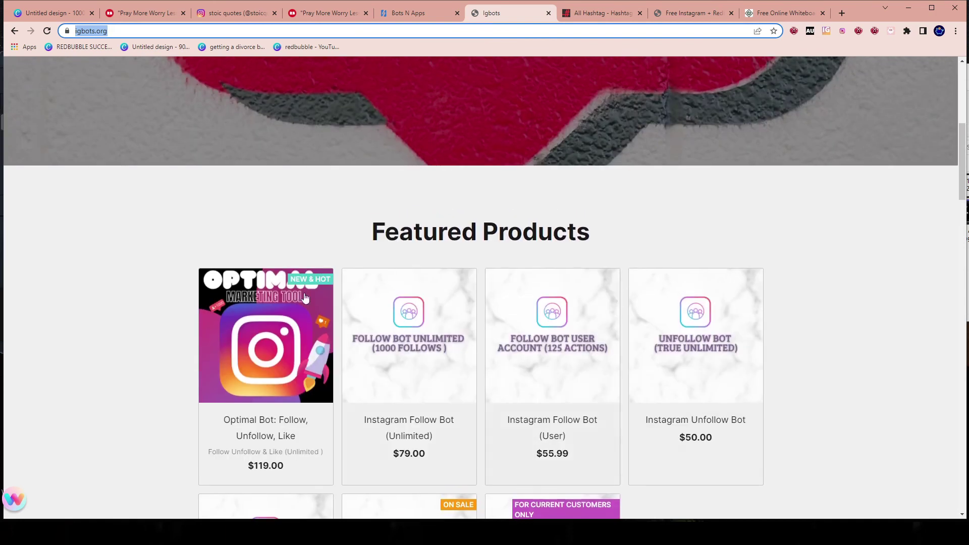
pyautogui.scroll(-2, 323, 357)
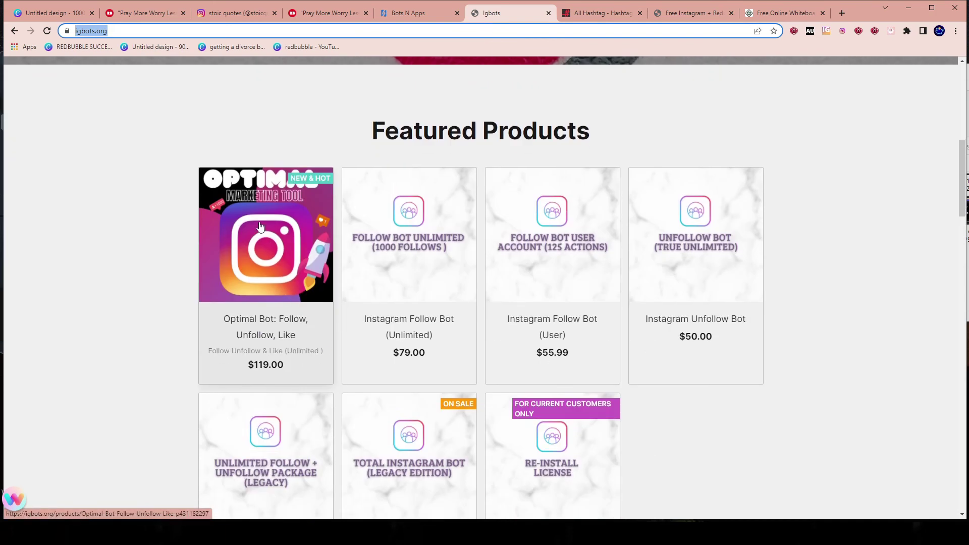
# - Return to the Bots N Apps store and examine the monthly prices of its automation tools
pyautogui.click(429, 14)
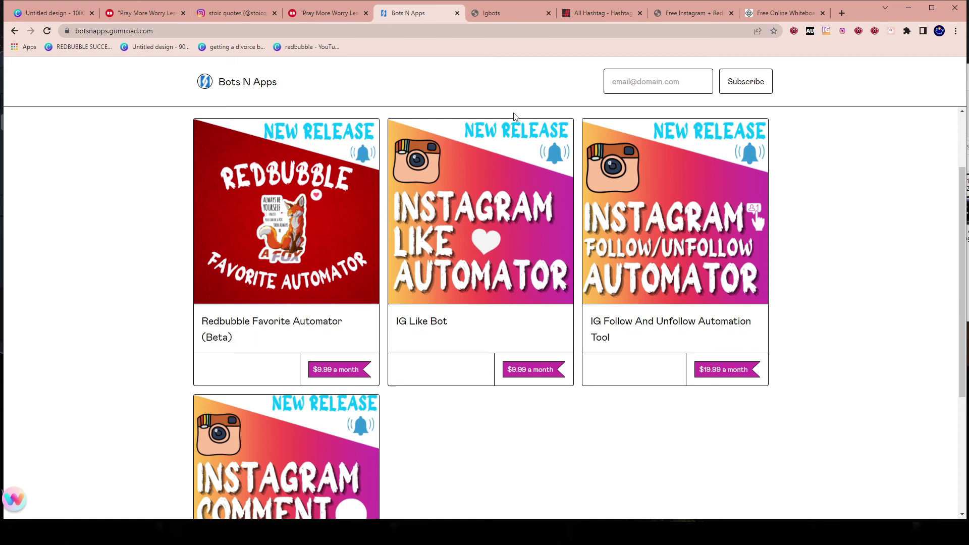
pyautogui.scroll(-3, 692, 392)
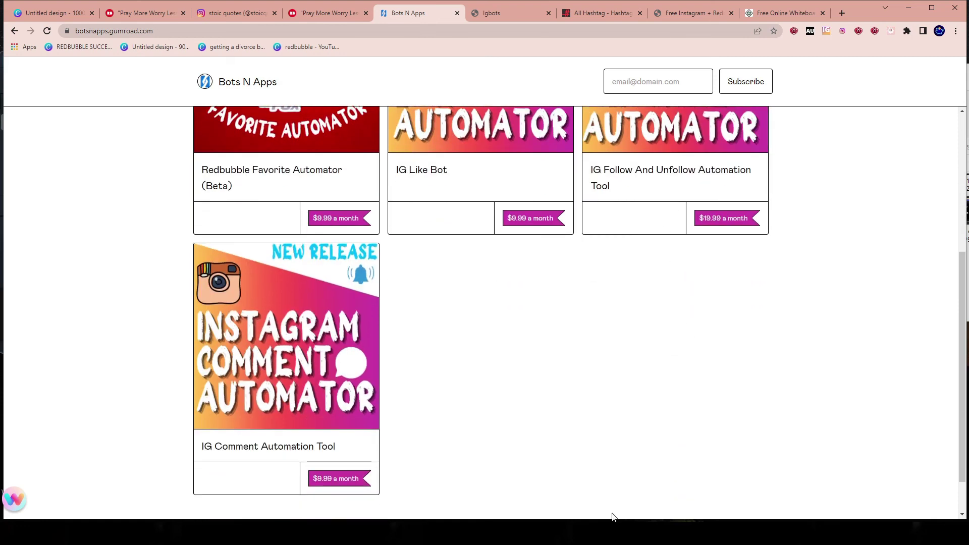
pyautogui.scroll(4, 875, 421)
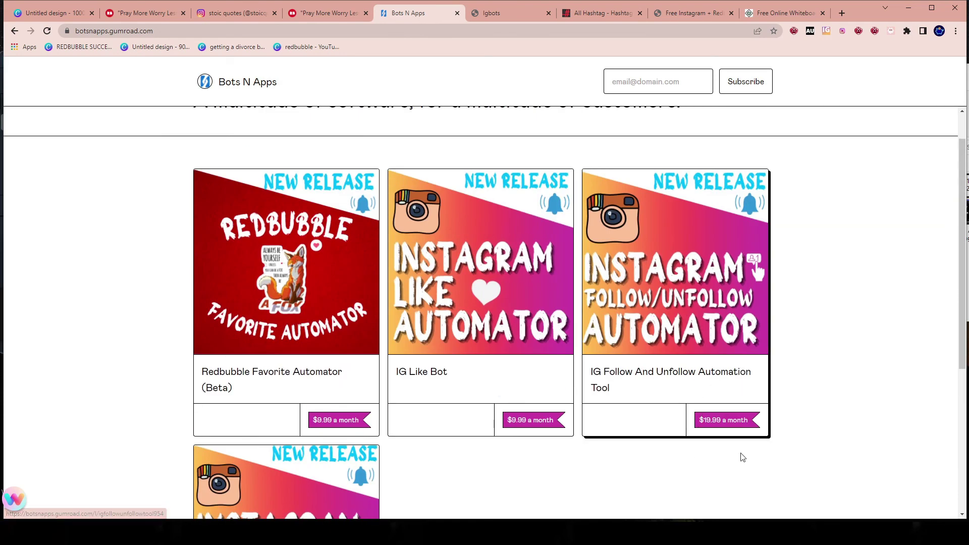
pyautogui.scroll(-4, 617, 452)
pyautogui.scroll(3, 533, 450)
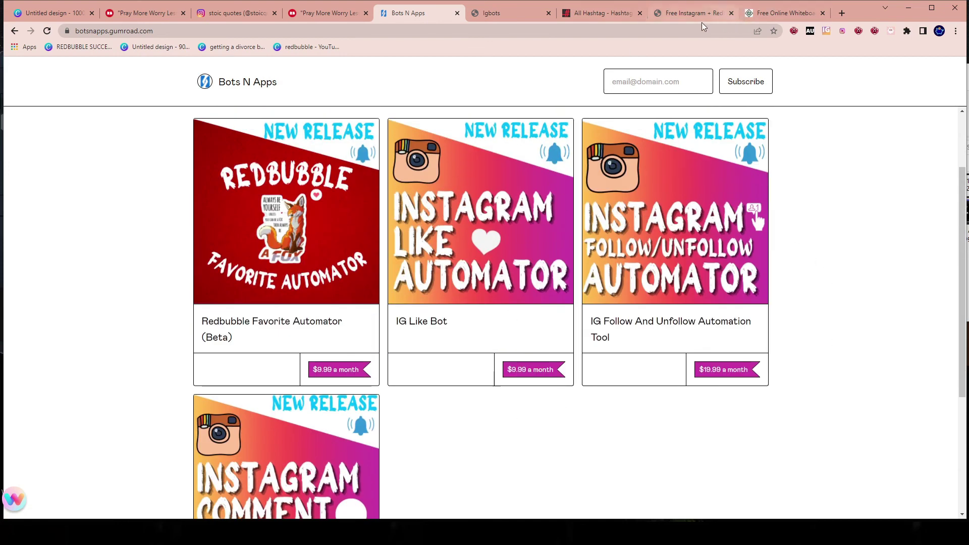
# - Show the free Redbubble + Instagram course page and the site's other links to the bot installation guide and mini course
pyautogui.click(683, 17)
pyautogui.moveTo(607, 75)
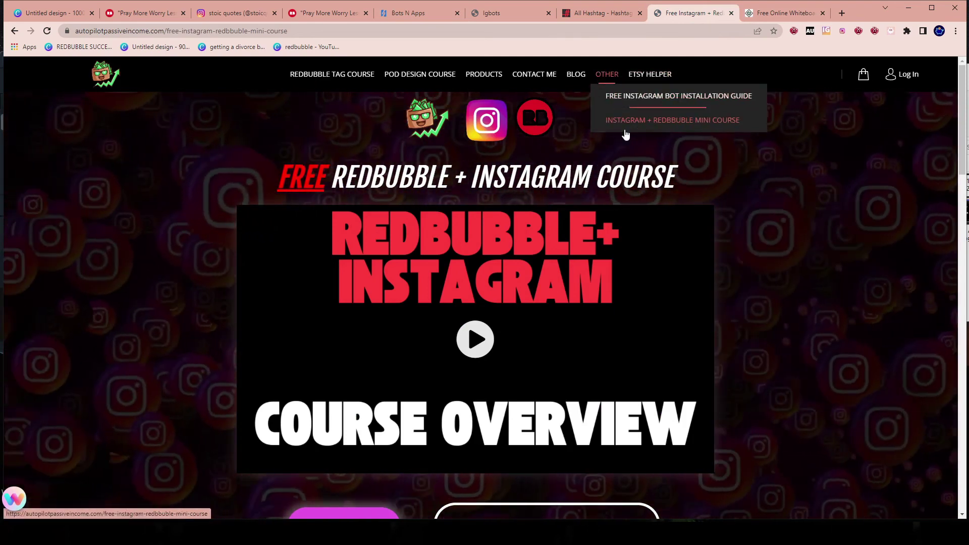
pyautogui.scroll(-5, 682, 217)
pyautogui.scroll(5, 673, 245)
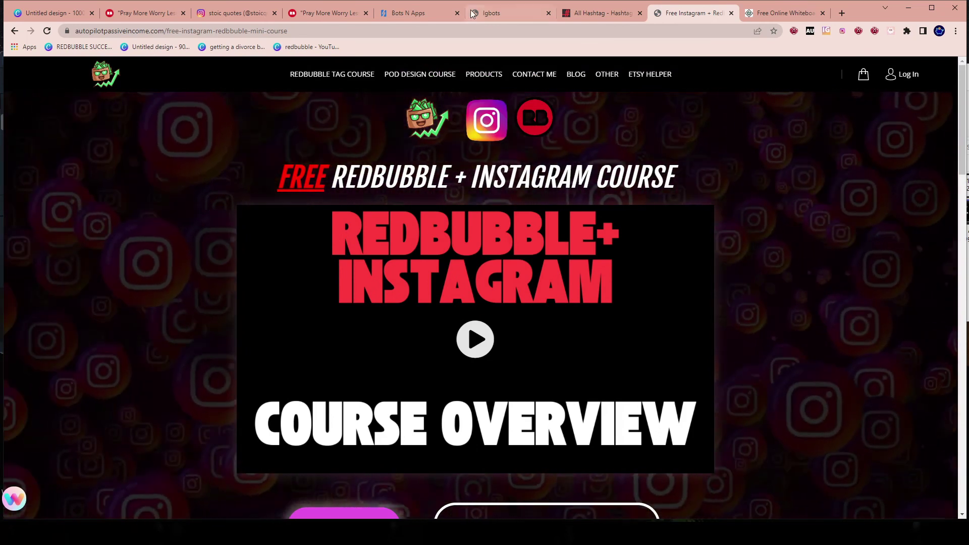
# - Return to the stoic quotes Instagram profile and bring the OBS recording window to the front
pyautogui.click(241, 13)
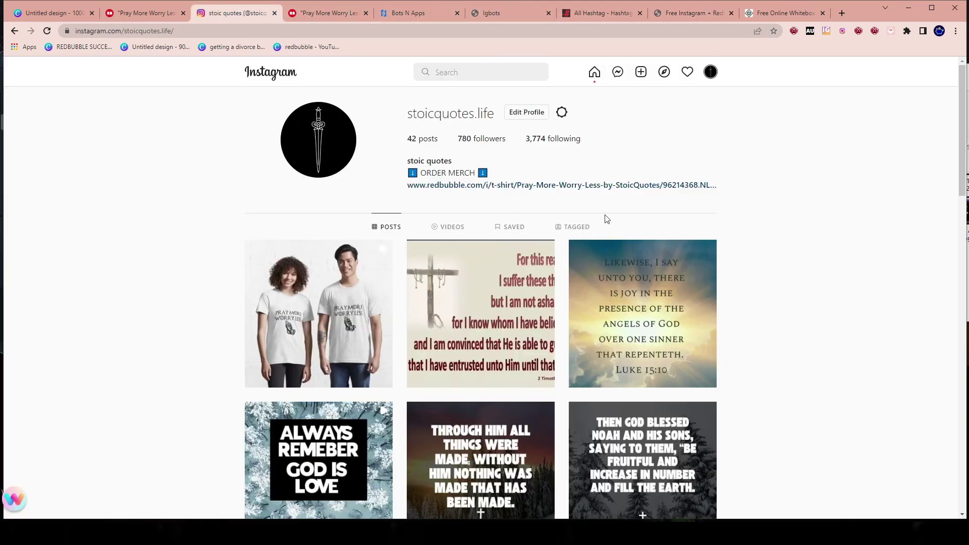
pyautogui.rightClick(749, 149)
pyautogui.click(785, 177)
pyautogui.hotkey('alt', 'Tab')
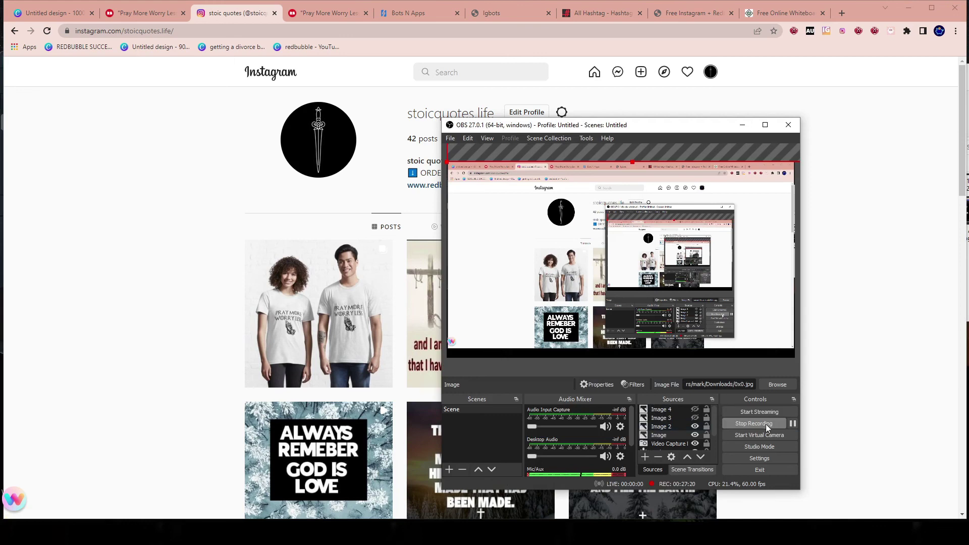